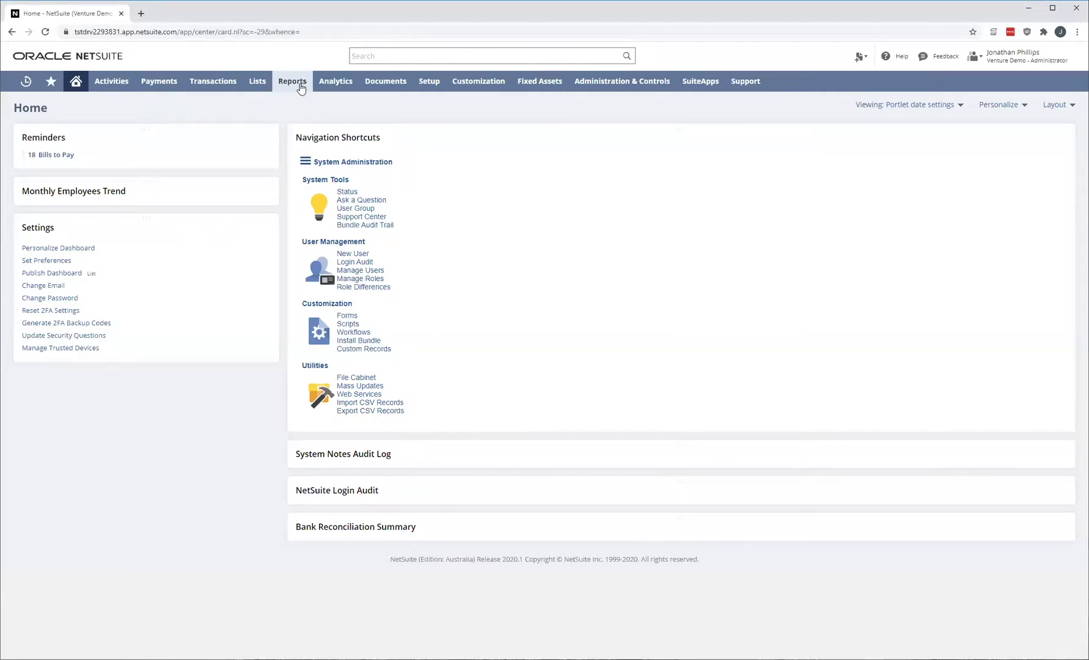
Start a new saved search from Reports > Saved Searches > All Saved Searches
mouse_move(302, 84)
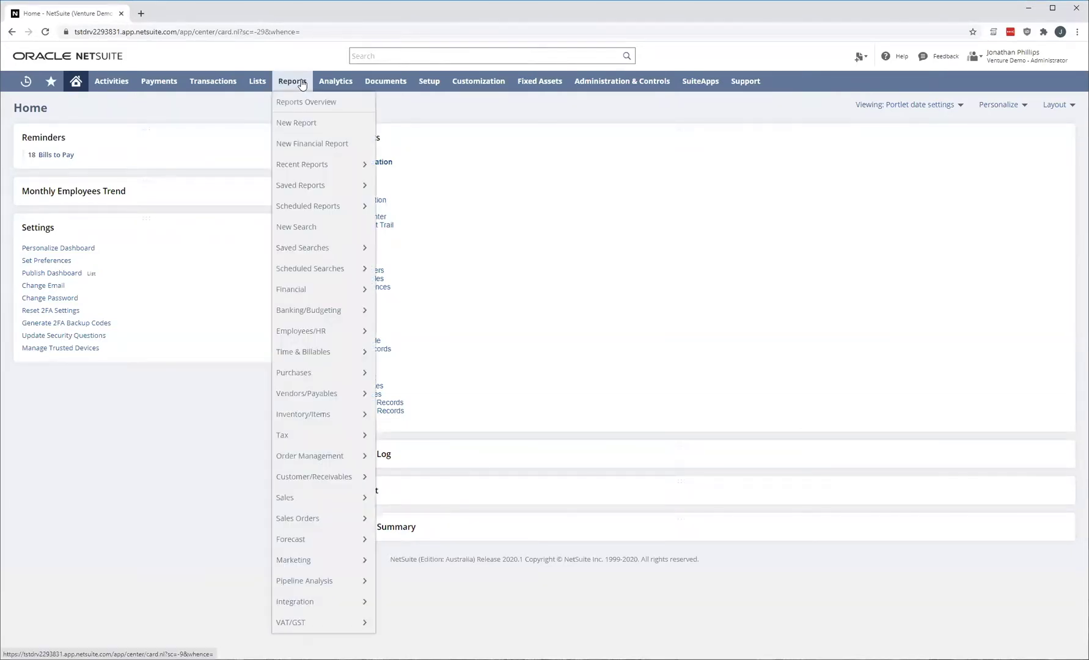
mouse_move(348, 189)
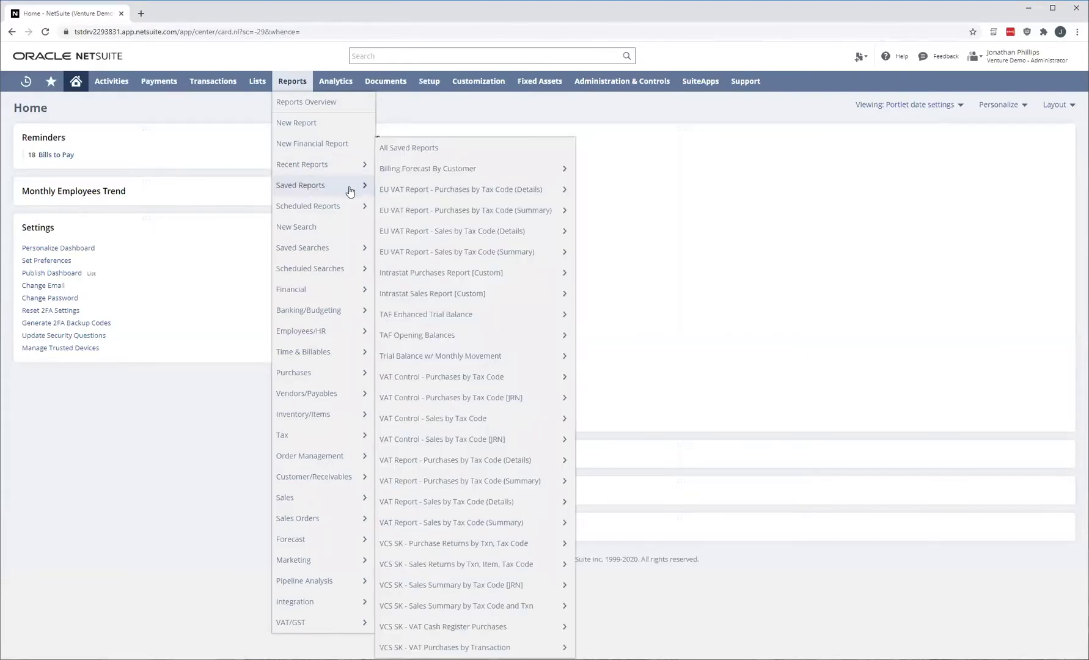
mouse_move(329, 251)
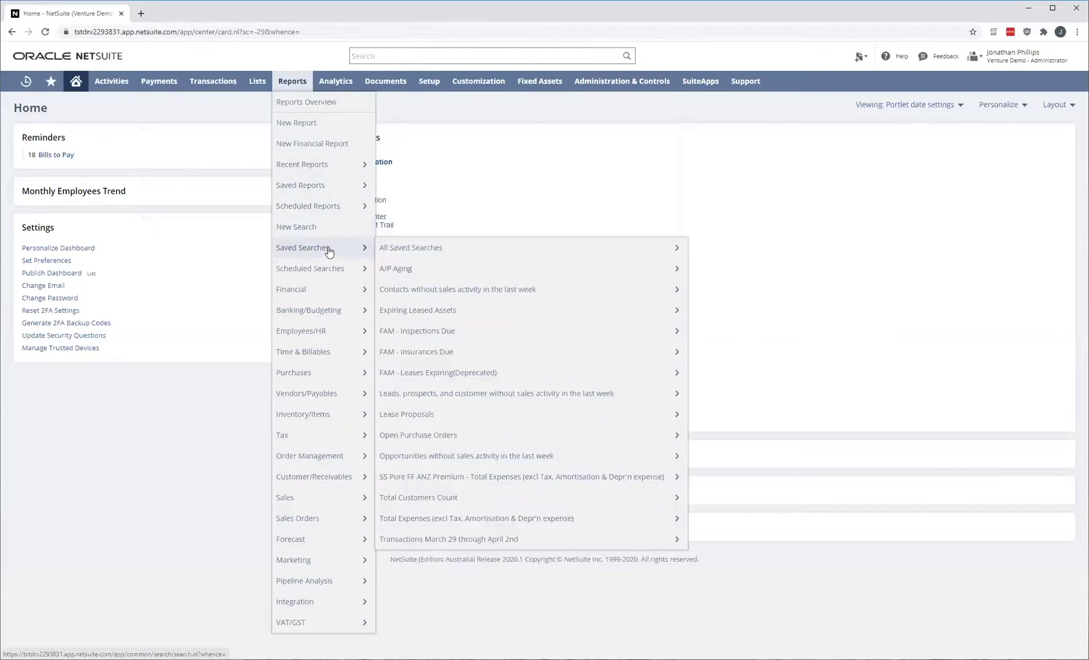
mouse_move(409, 253)
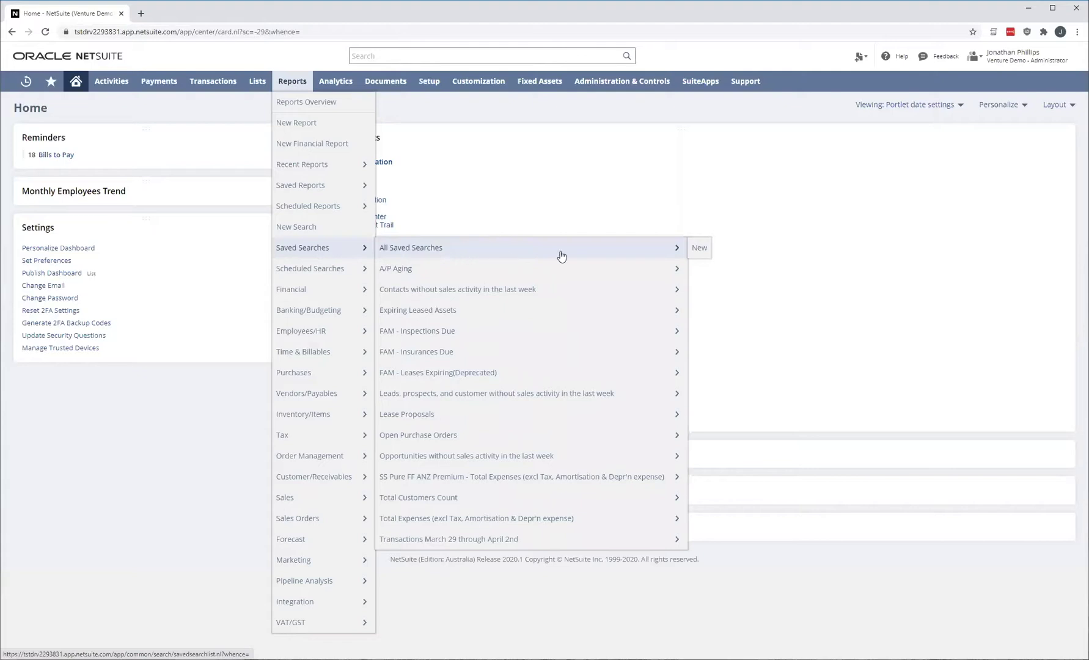
left_click(700, 250)
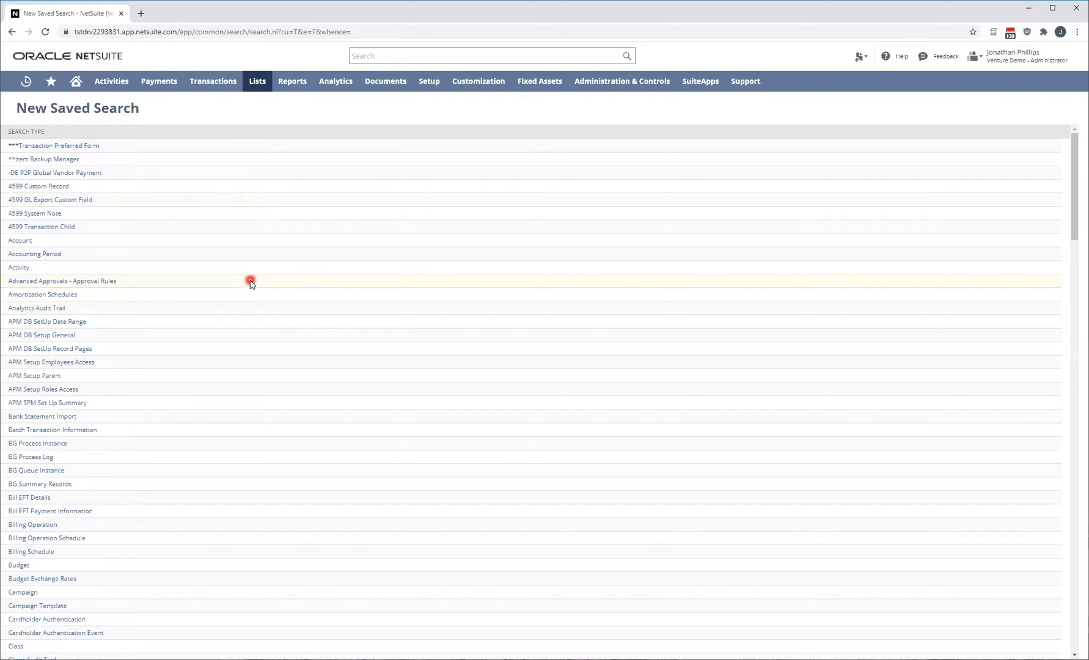
Scroll the Search Type list down toward Transaction
scroll(250, 282, "down", 20)
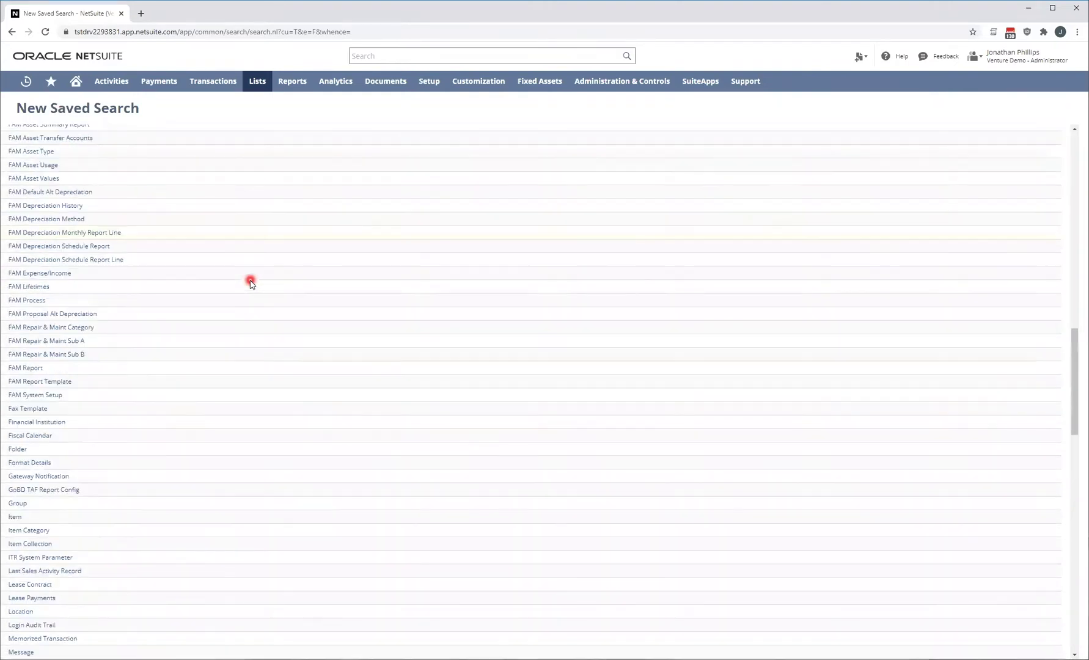
scroll(250, 283, "down", 8)
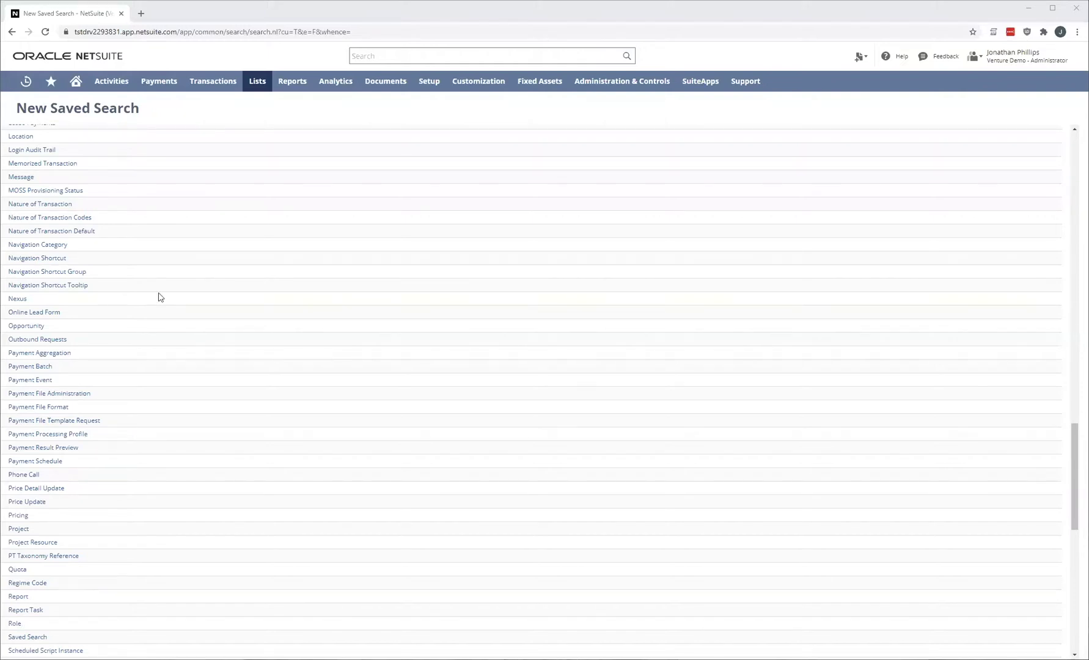
scroll(119, 366, "down", 3)
scroll(119, 365, "down", 6)
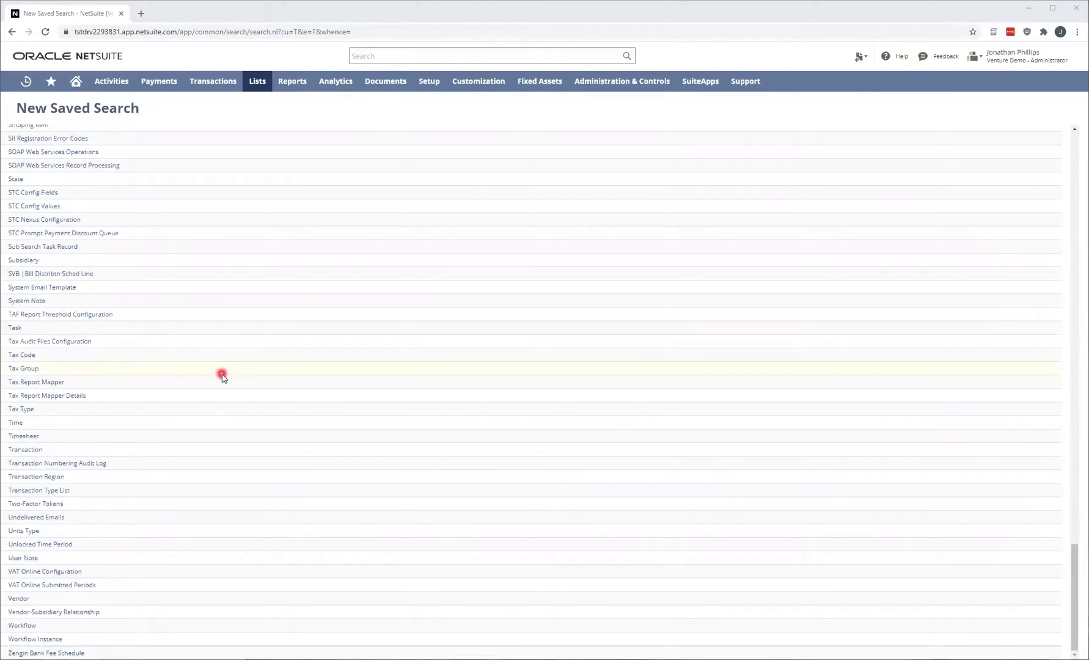
Choose Transaction as the search type and title it 'Bill Payments - Corresponding PO and Bill'
left_click(28, 449)
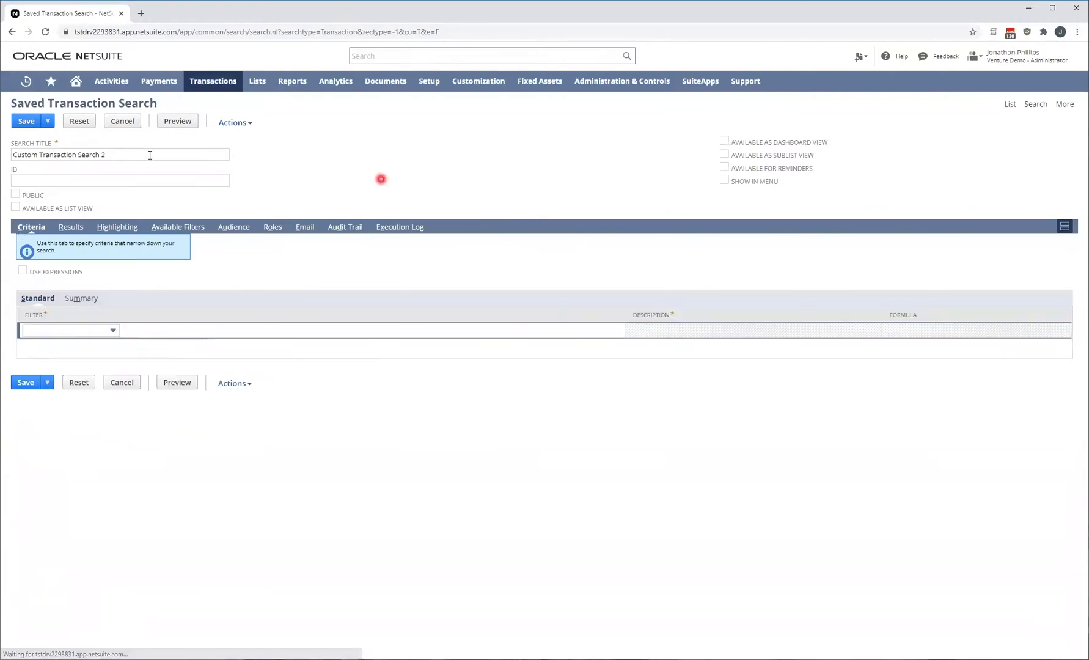
left_click_drag(147, 155, 4, 161)
left_click(353, 161)
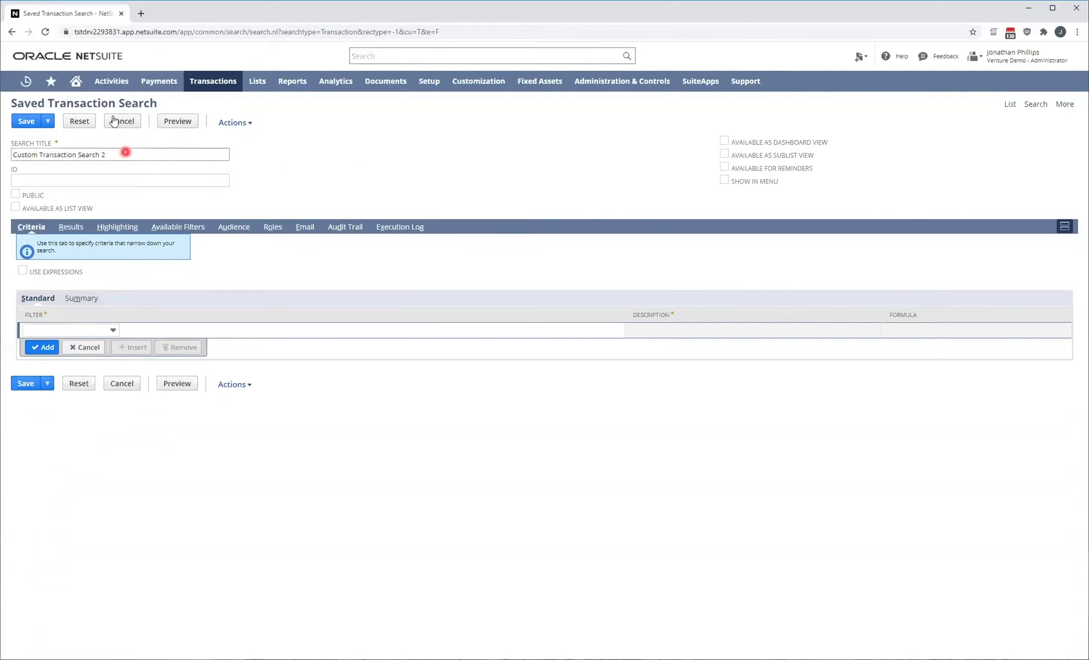
left_click_drag(8, 102, 199, 102)
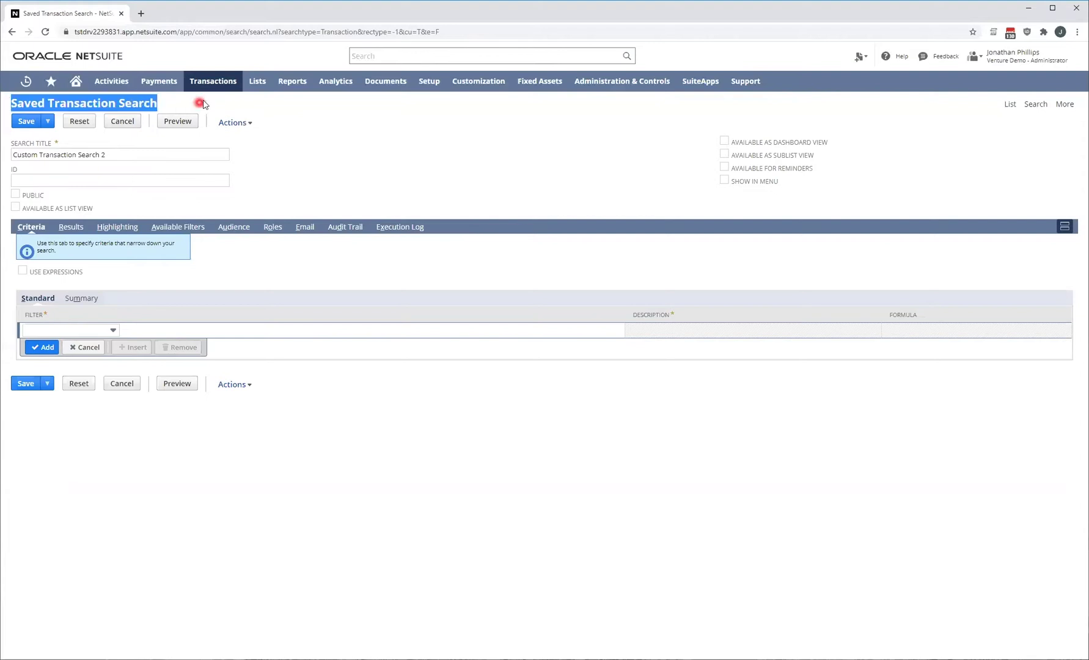
left_click_drag(132, 153, 9, 158)
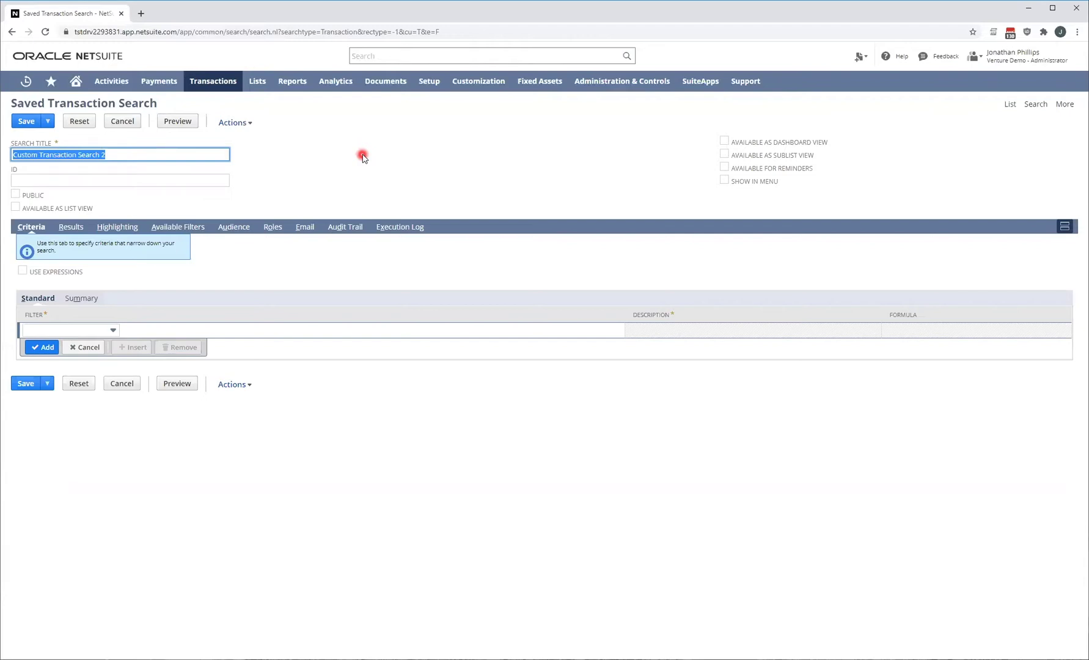
type("Bill")
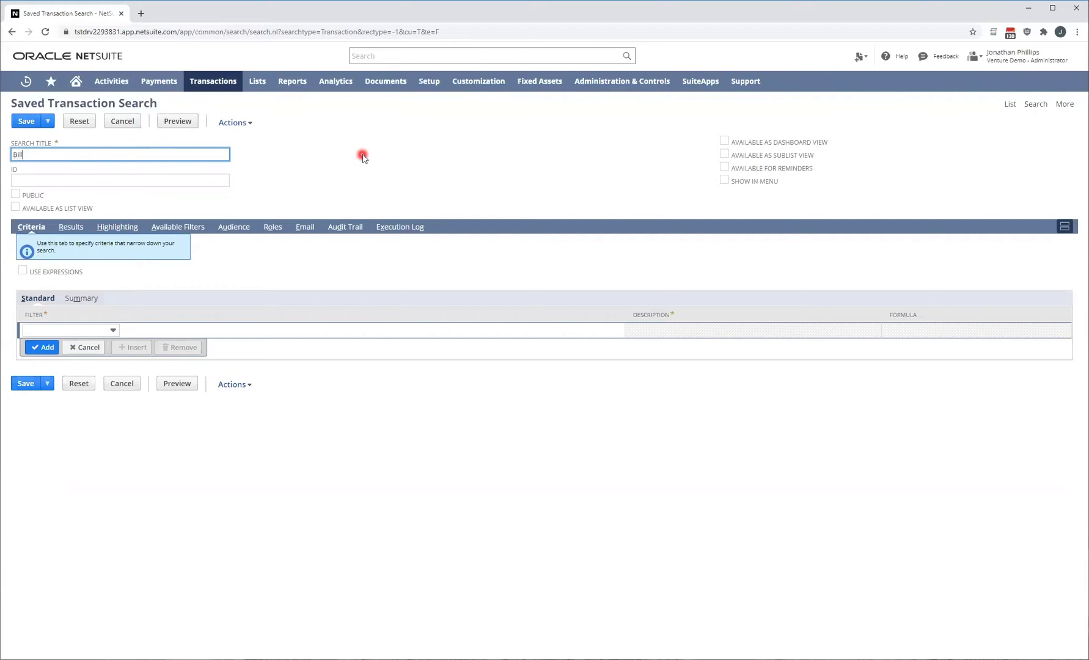
type(" Payments - Corresponding PO and Bill.")
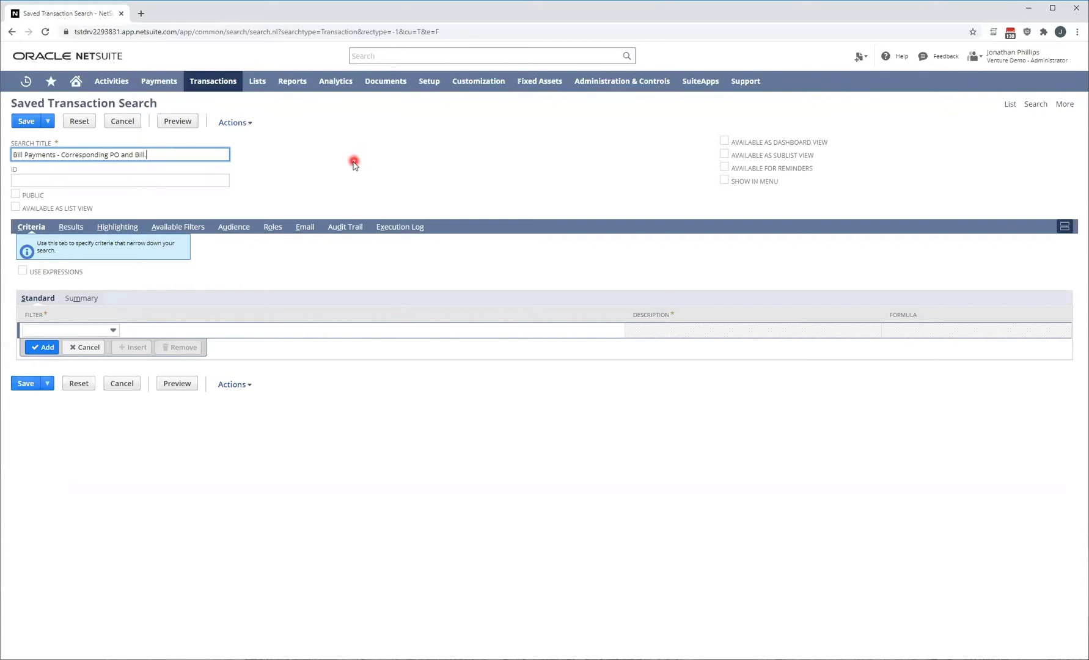
left_click(351, 164)
left_click(175, 181)
left_click(330, 179)
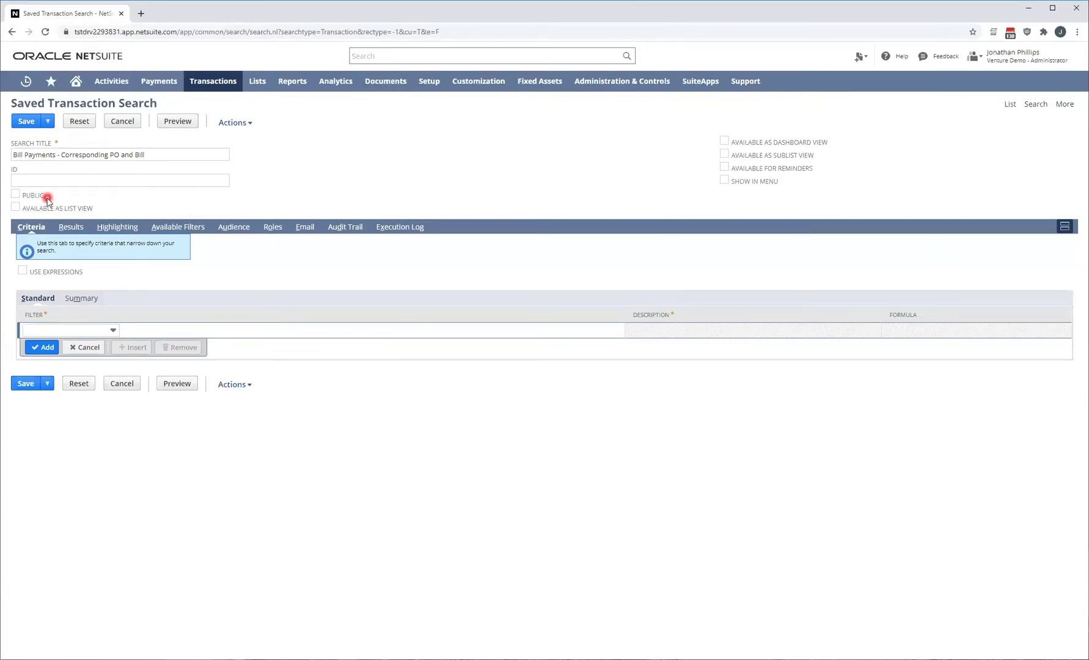
Tick the Public checkbox so the saved search is shared
left_click(15, 195)
left_click(16, 195)
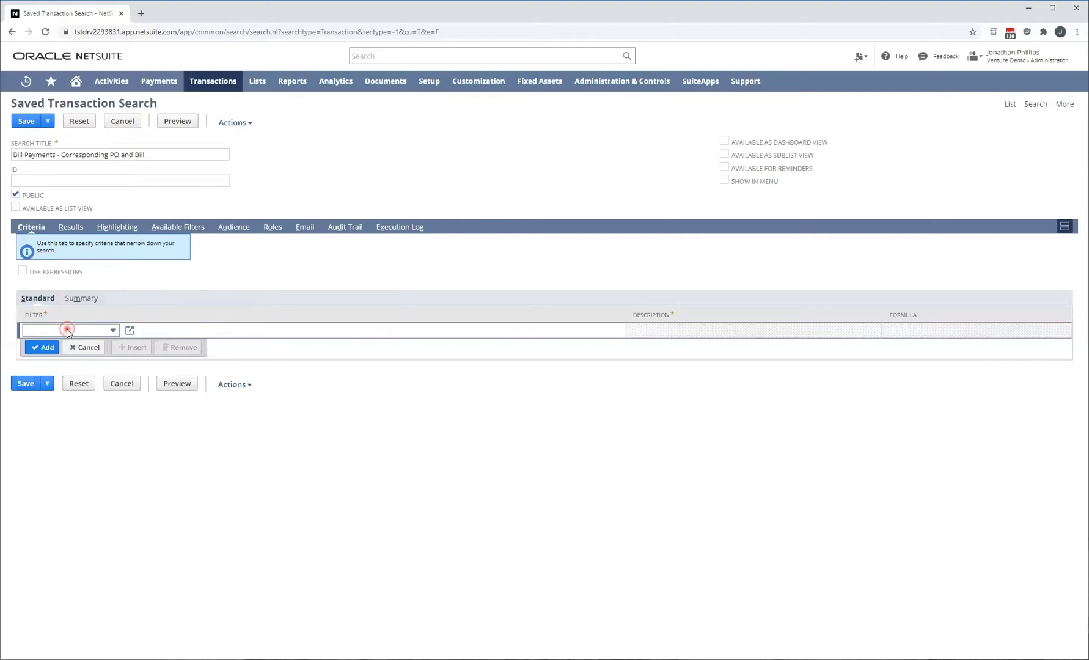
Add Type as the first filter field in the Criteria list
left_click(67, 330)
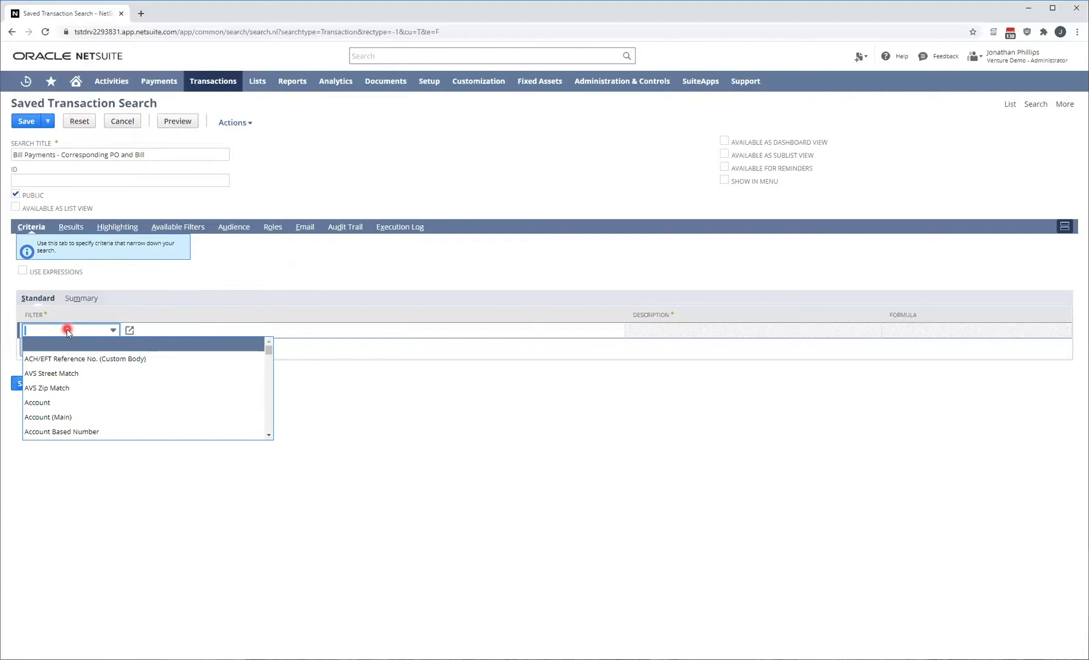
type("Type")
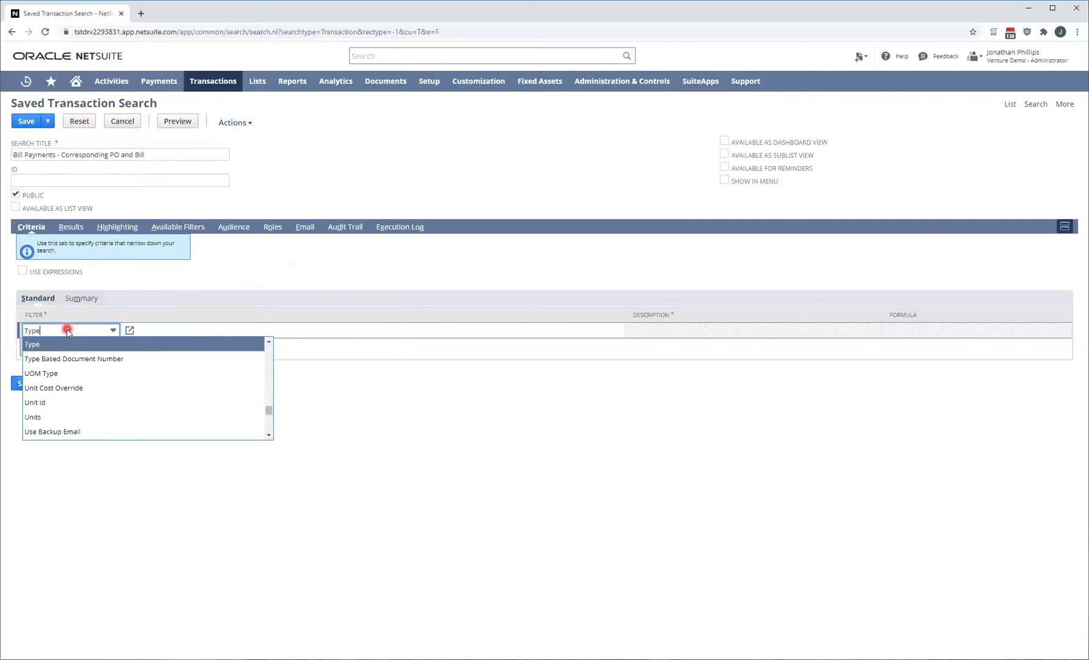
left_click(47, 345)
left_click(151, 309)
left_click(463, 248)
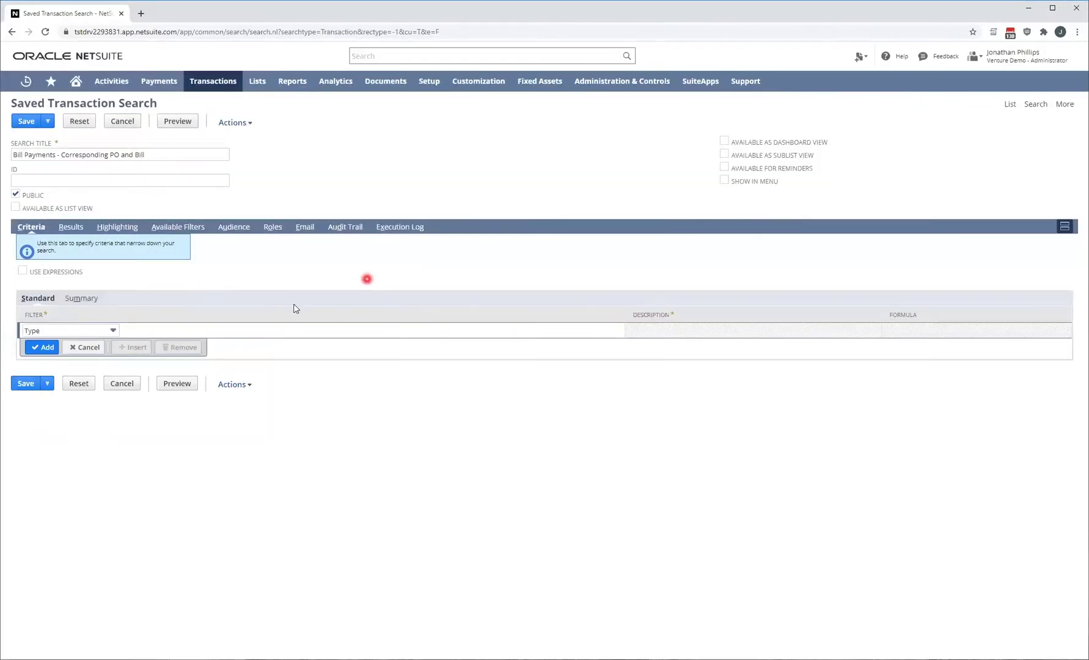
left_click(79, 332)
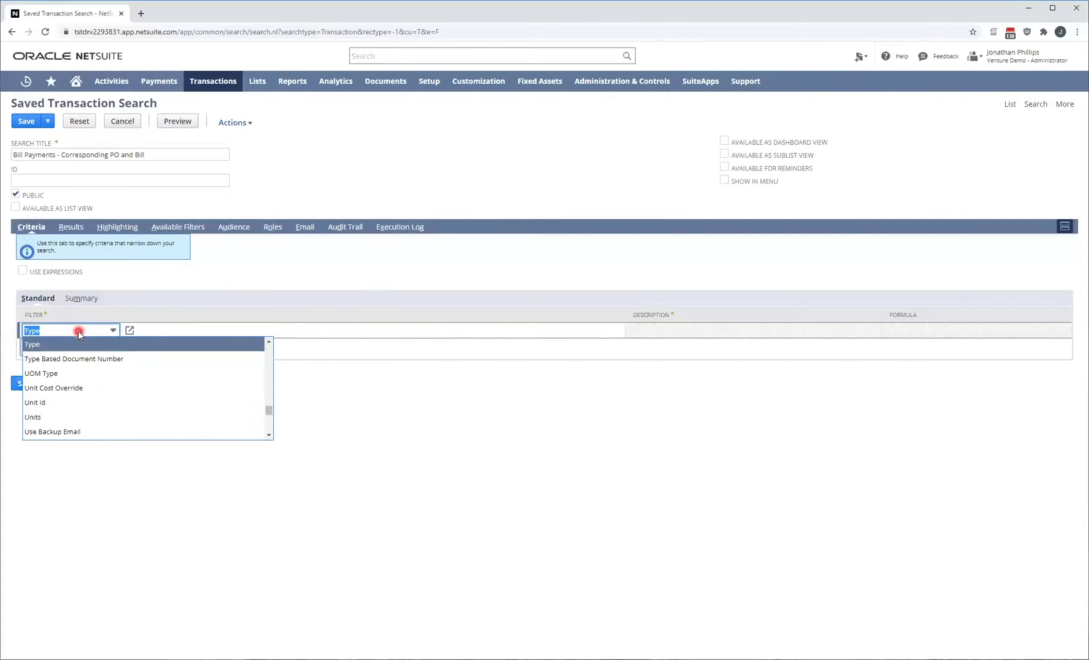
key("ctrl+f")
left_click(848, 47)
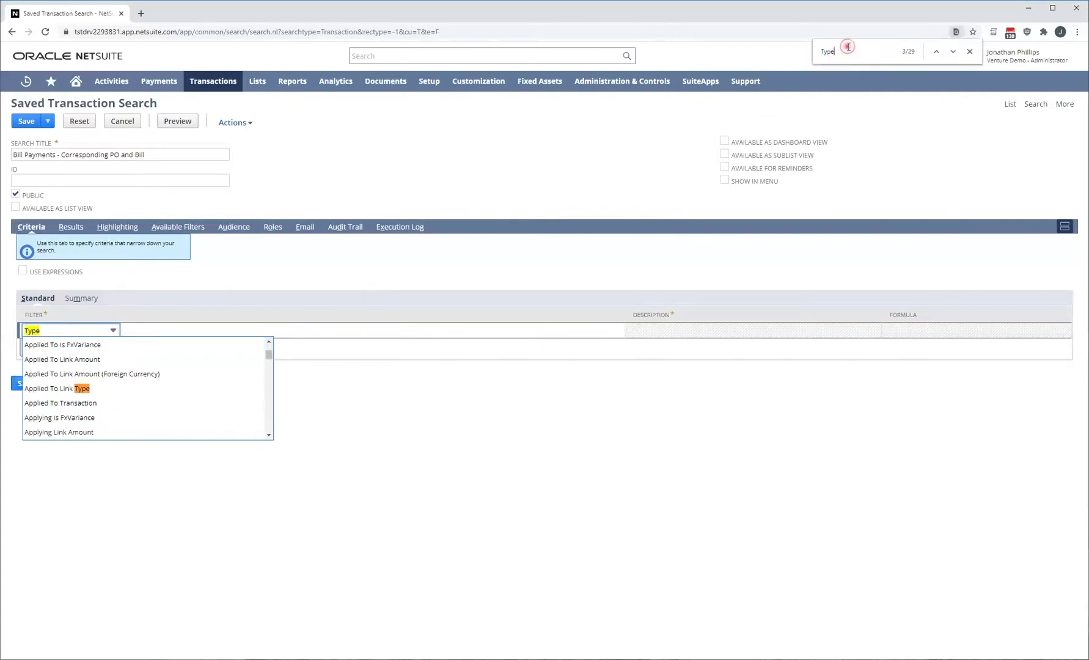
key("BackSpace")
key("BackSpace")
key("BackSpace")
key("BackSpace")
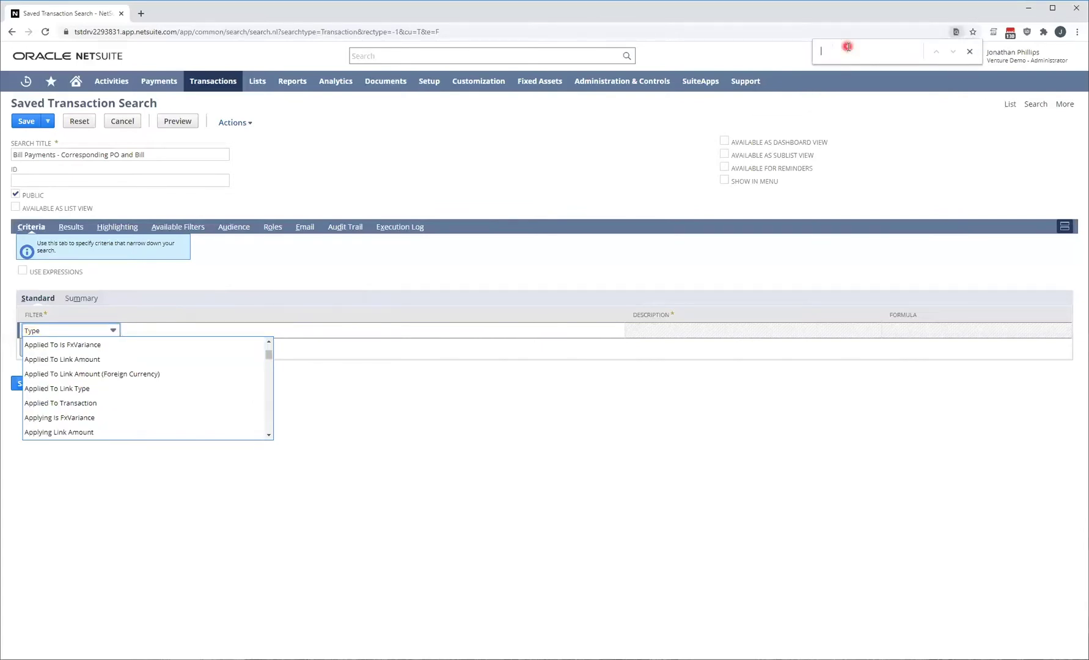
type("Type")
left_click(55, 331)
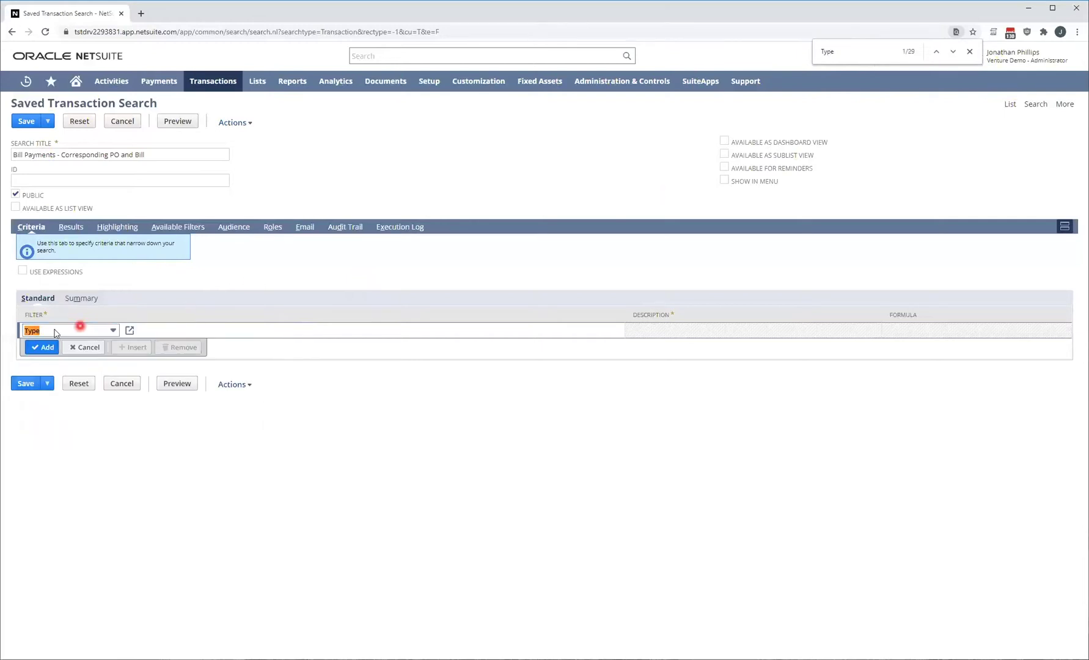
left_click(55, 330)
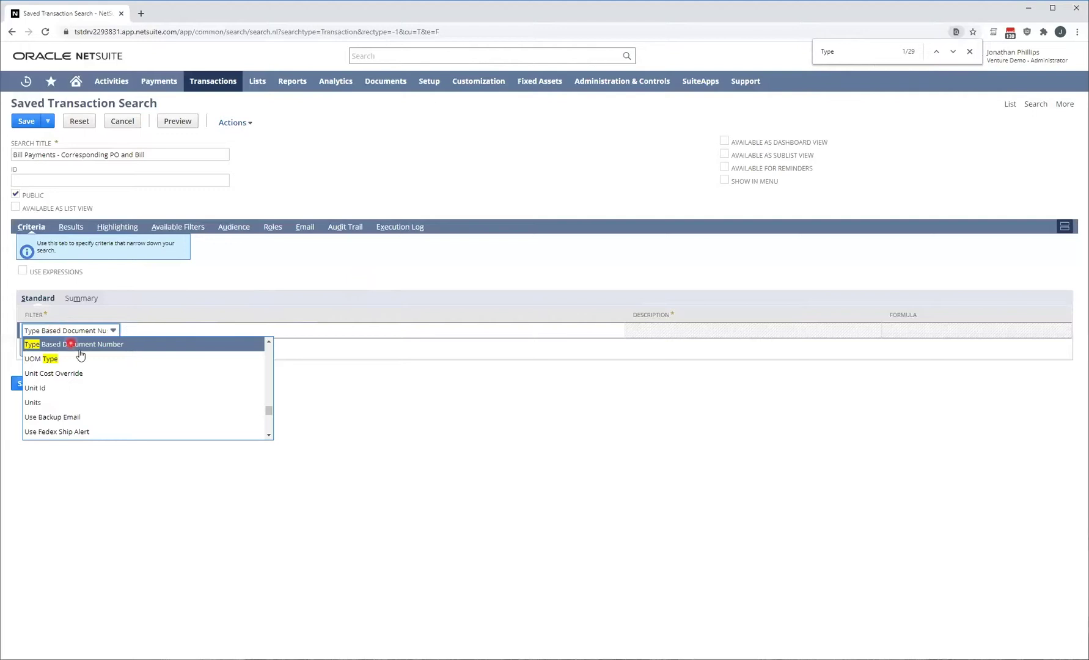
left_click(270, 341)
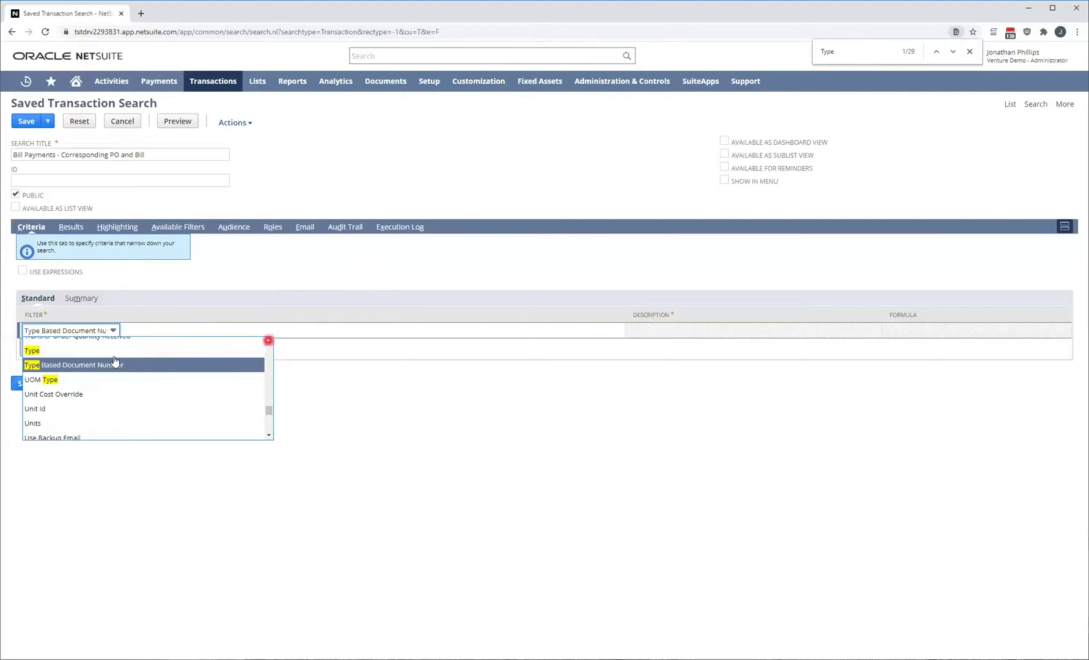
left_click(112, 346)
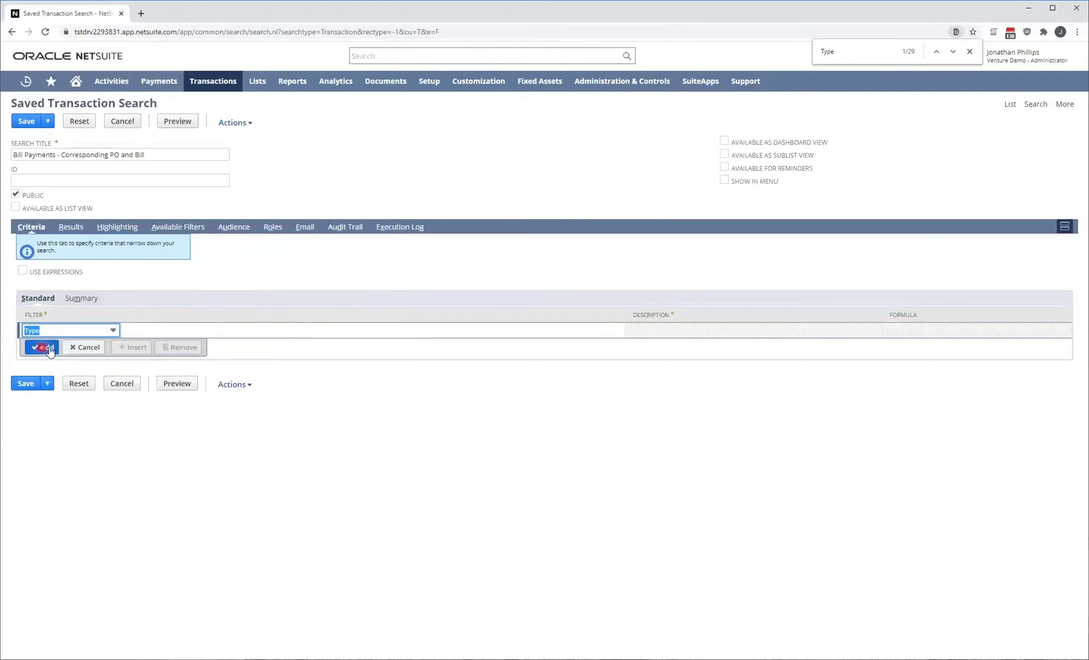
Set the Type criterion's value to Bill Payment
left_click(134, 332)
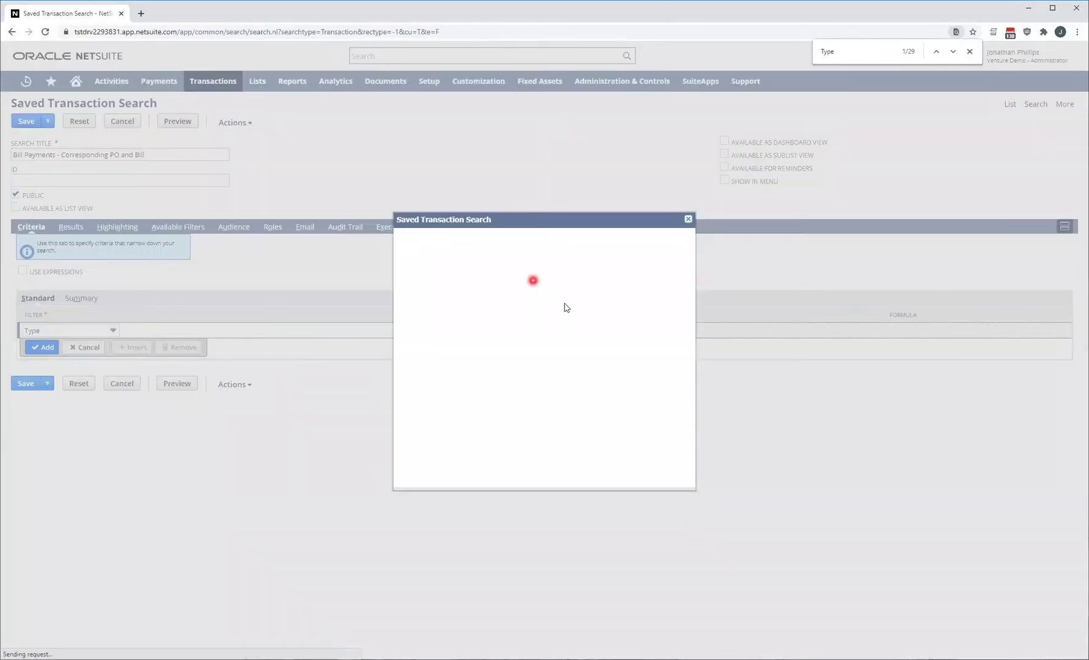
left_click(523, 302)
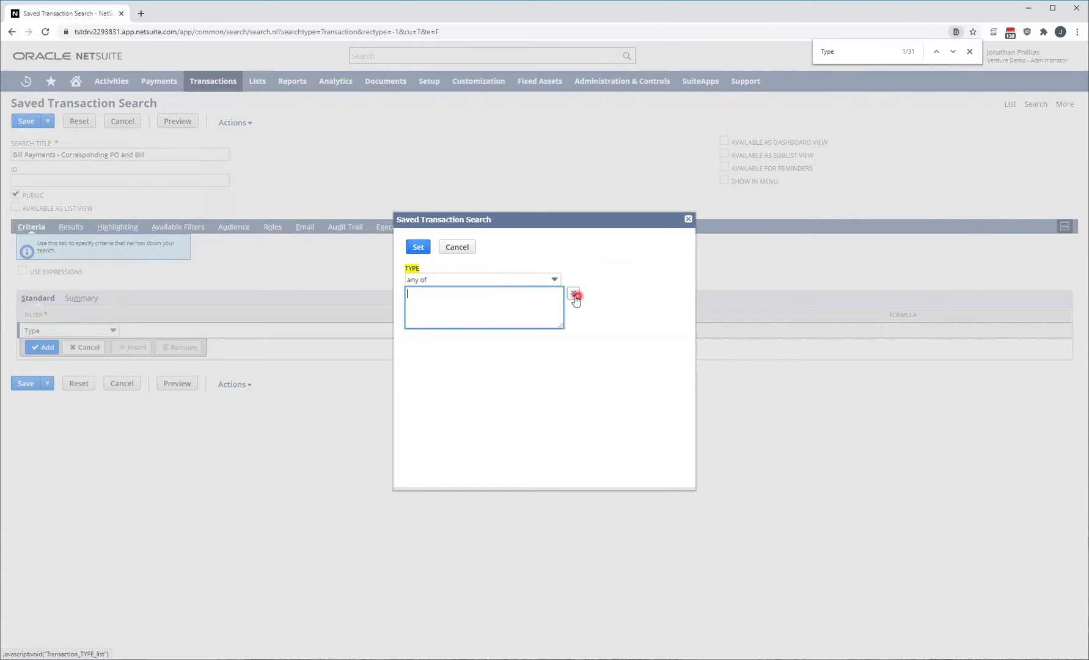
left_click(574, 295)
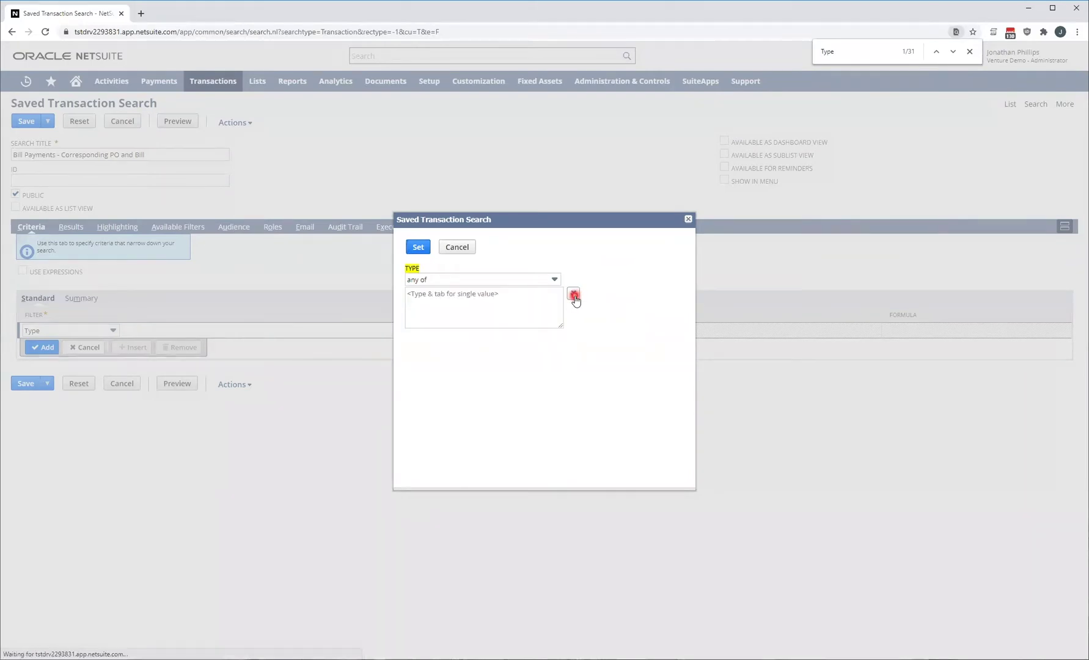
left_click(536, 324)
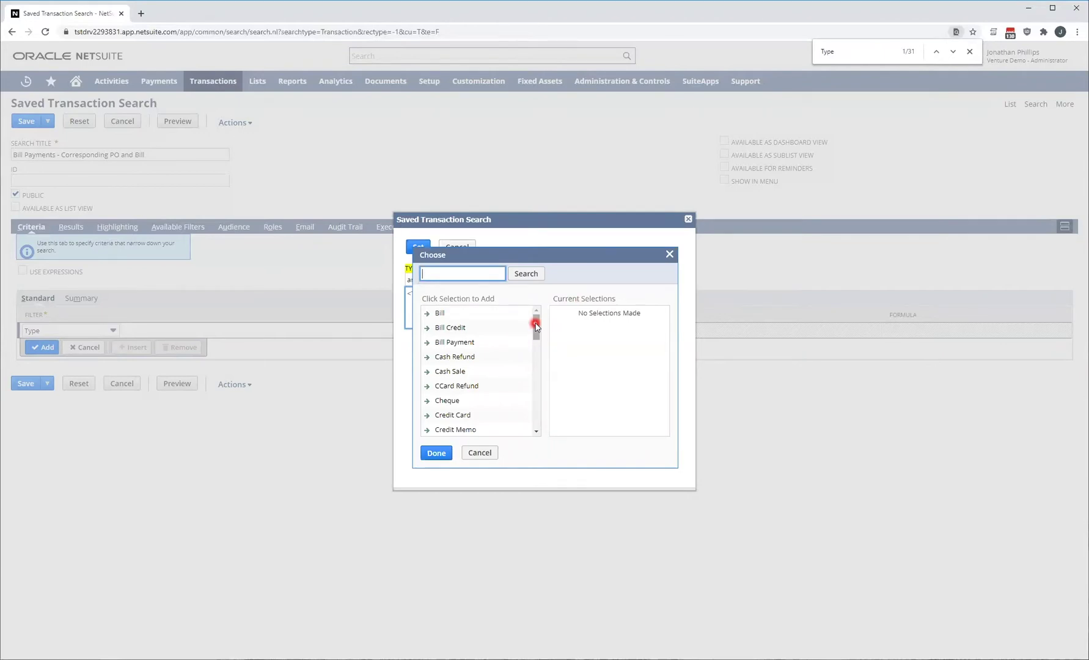
left_click(468, 343)
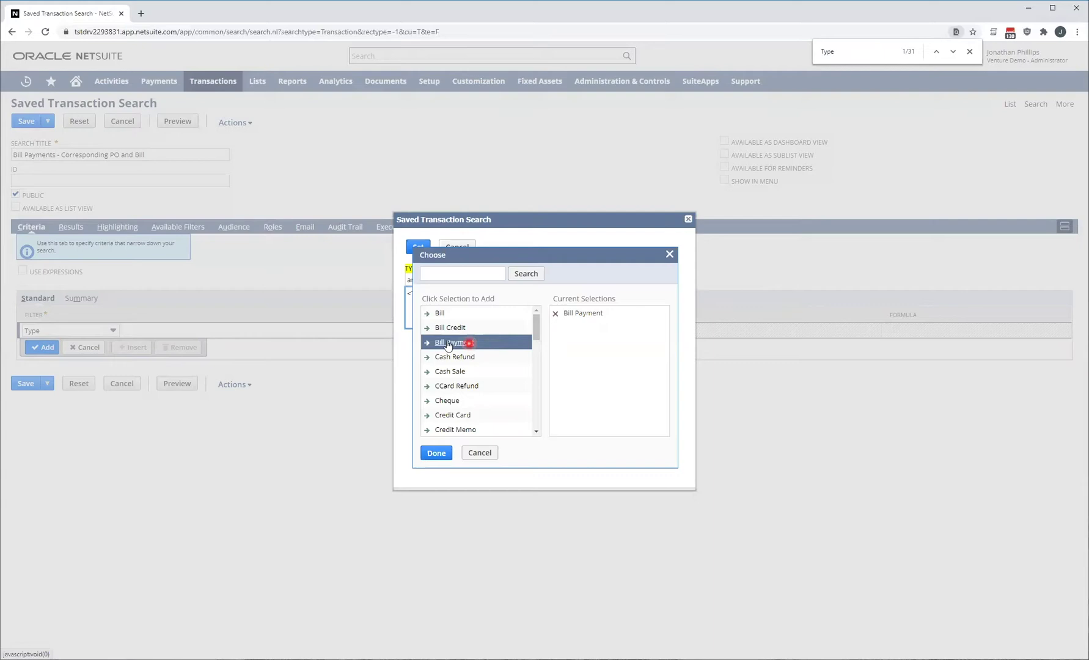
left_click_drag(536, 323, 538, 426)
left_click(436, 454)
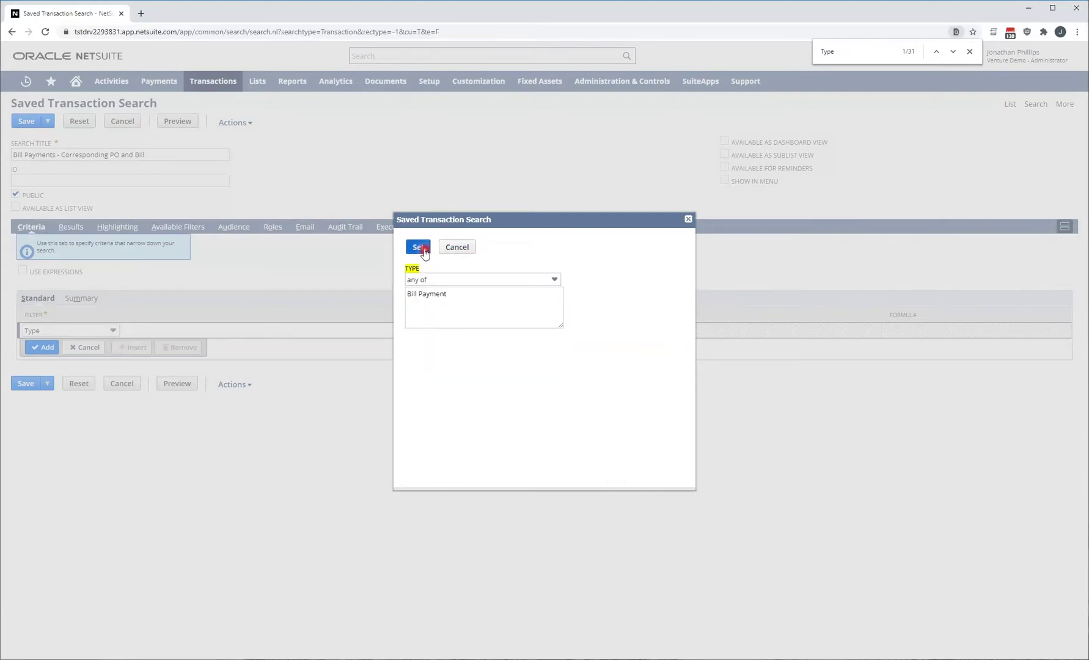
left_click(419, 248)
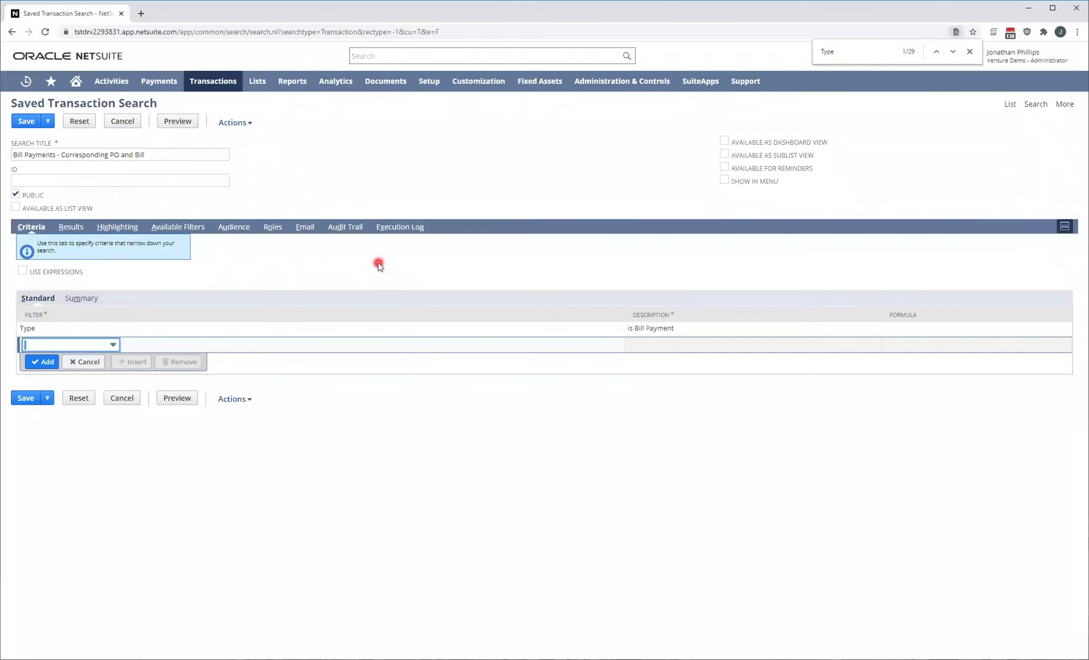
Add a Main Line criterion set to No, so Main Line is false
left_click(88, 346)
left_click(89, 346)
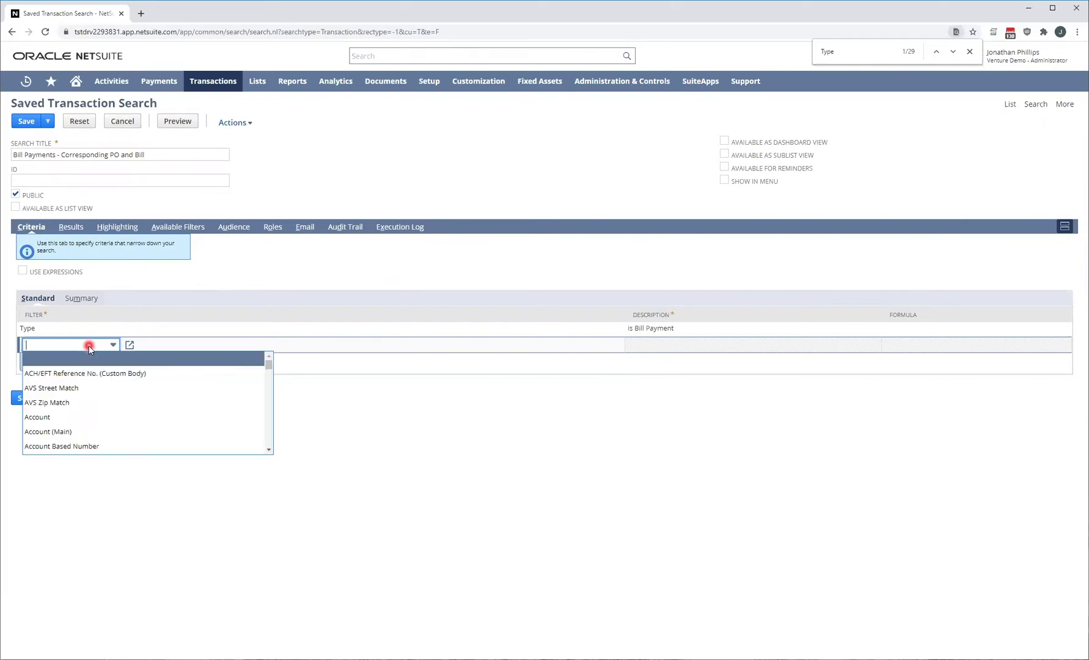
type("Main Line")
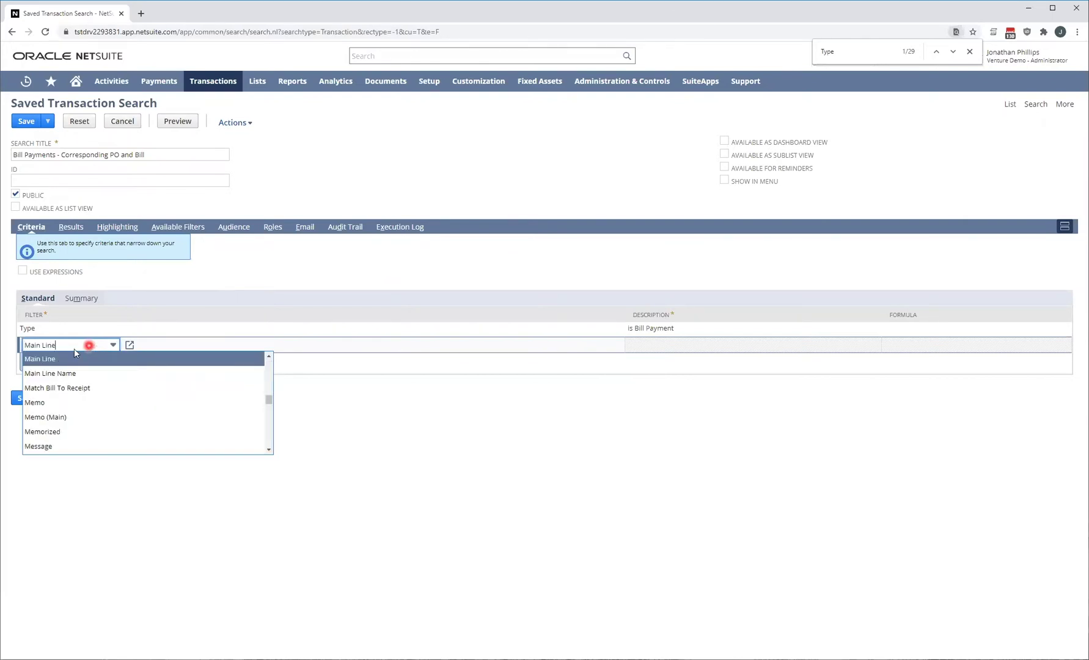
left_click(63, 356)
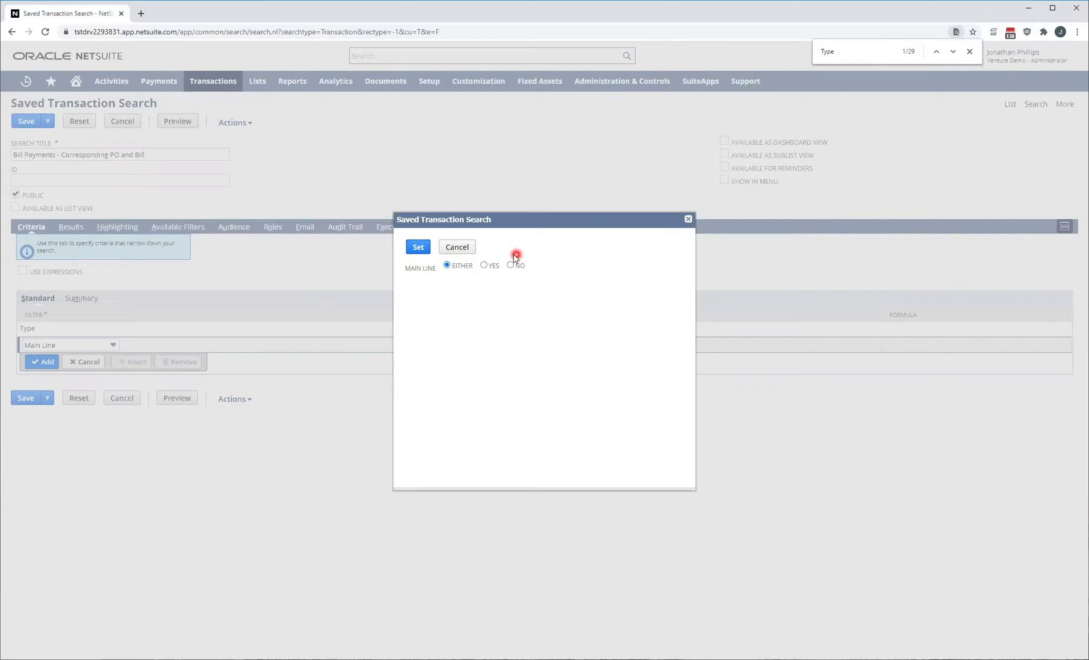
left_click(511, 266)
left_click(484, 265)
left_click(511, 265)
left_click(418, 247)
left_click(32, 90)
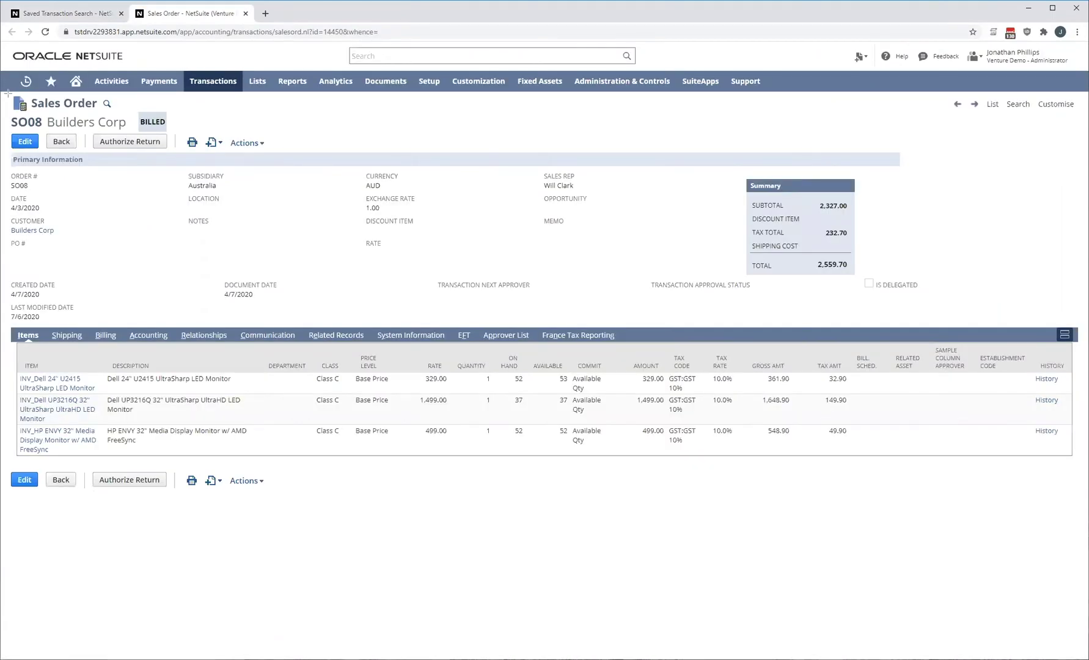
Box SO08's header fields and label them 'Main line'
mouse_move(219, 249)
left_mouse_down()
mouse_move(463, 308)
mouse_move(933, 322)
left_mouse_up()
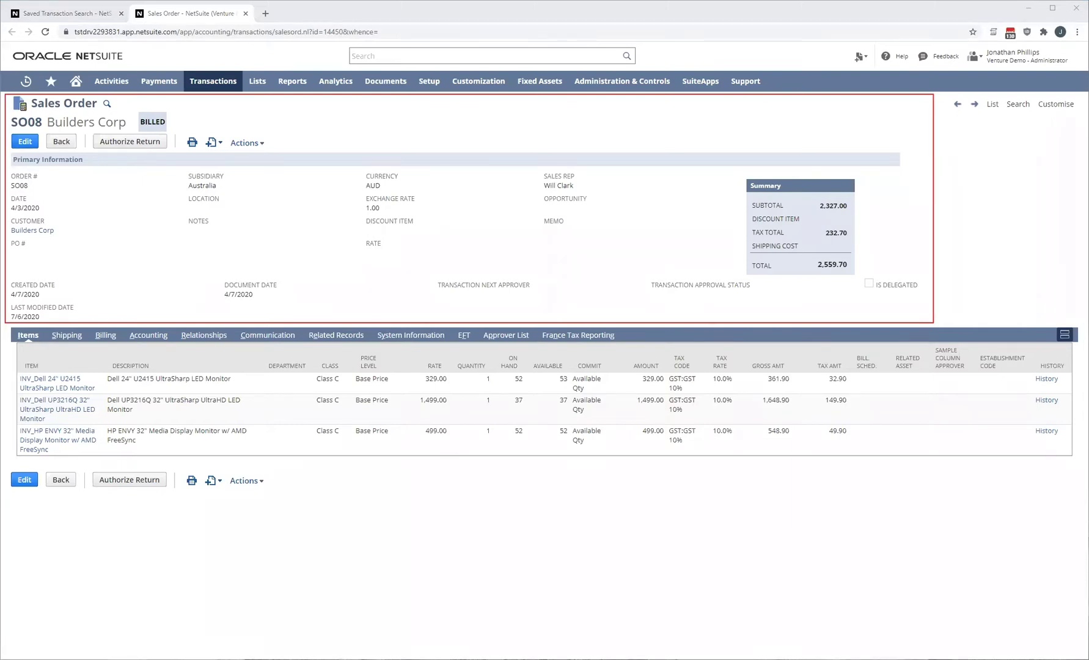
left_click(508, 126)
type("main")
key("BackSpace")
key("BackSpace")
key("BackSpace")
key("BackSpace")
key("BackSpace")
type("Main line")
key("Escape")
Box the item lines, label them 'Not the main line.', and return to the saved search
mouse_move(8, 324)
left_mouse_down()
mouse_move(681, 500)
mouse_move(1081, 471)
left_mouse_up()
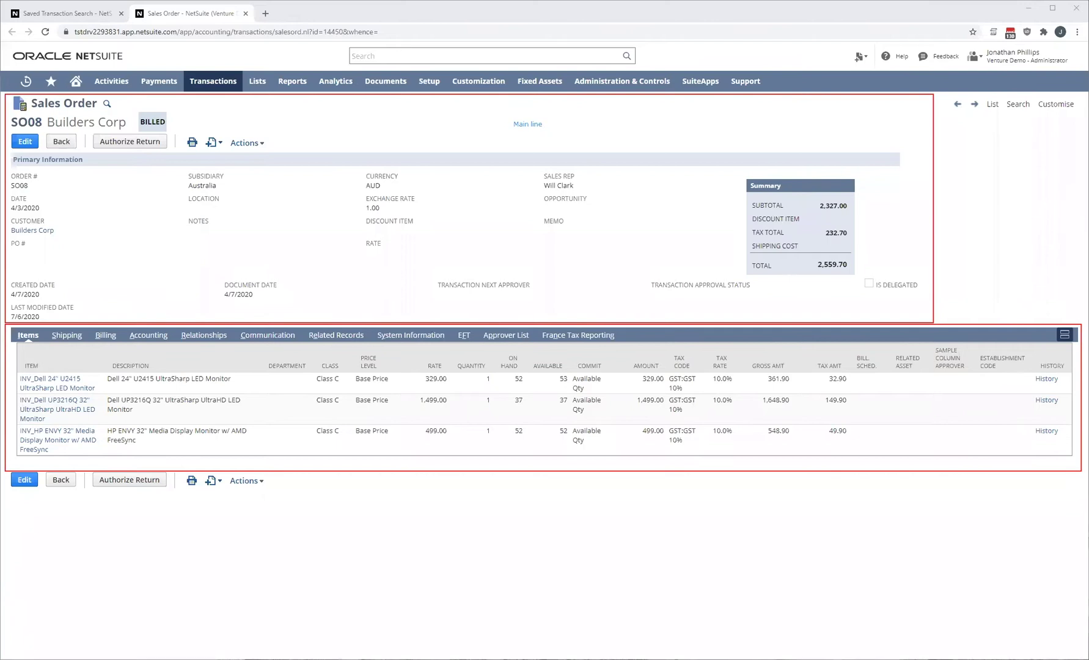
left_click(60, 352)
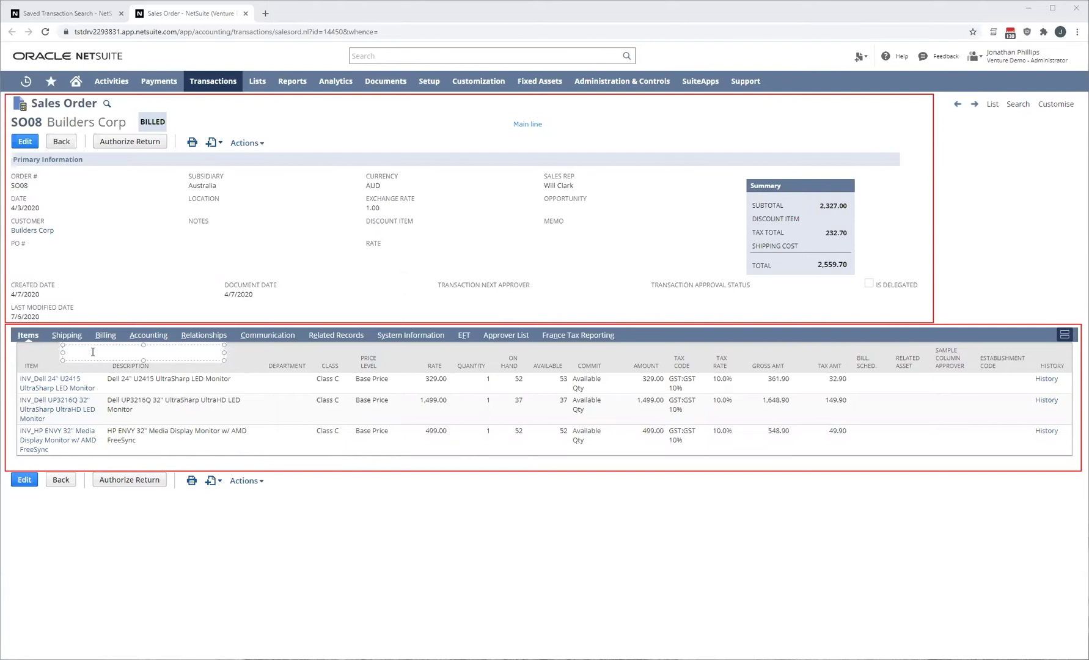
type("Not the main line.")
left_click(1000, 294)
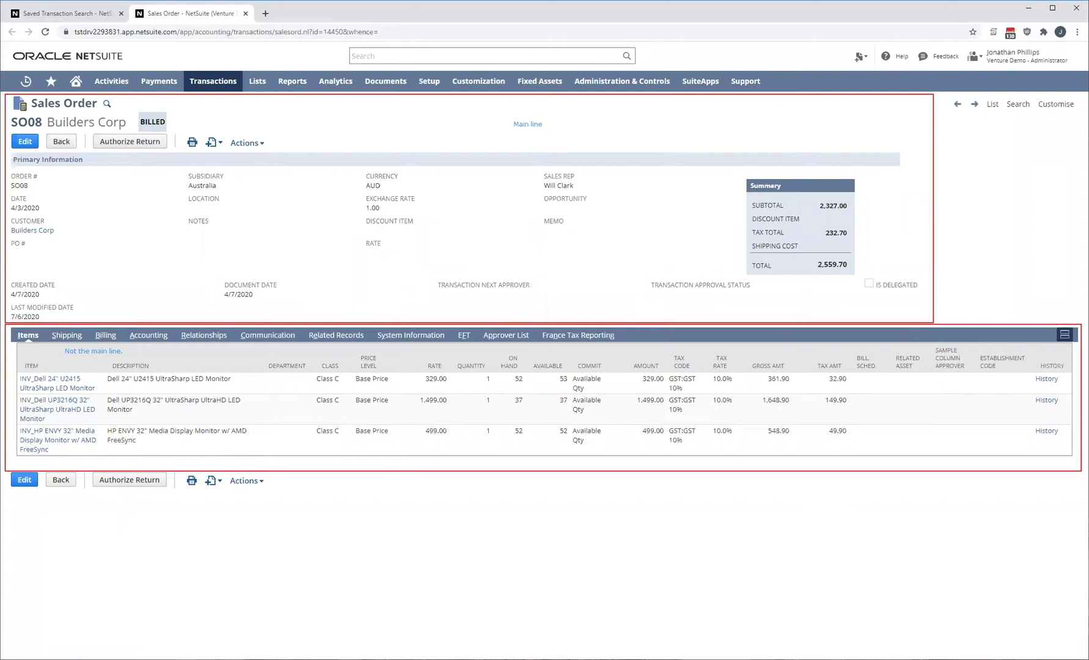
key("ctrl+Tab")
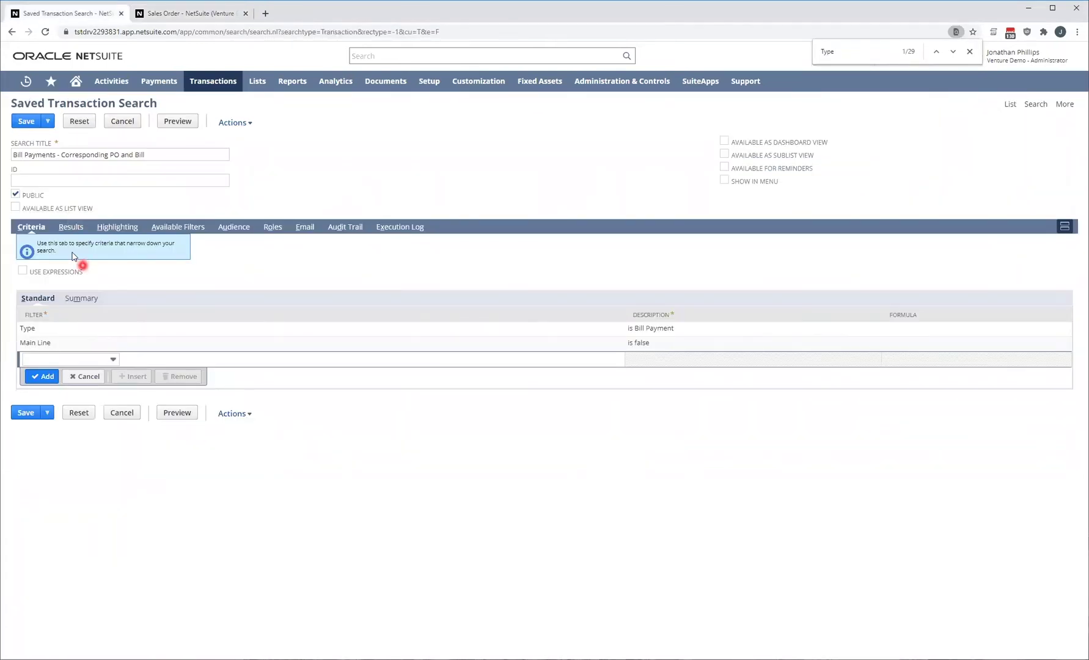
left_click(78, 359)
type("Date")
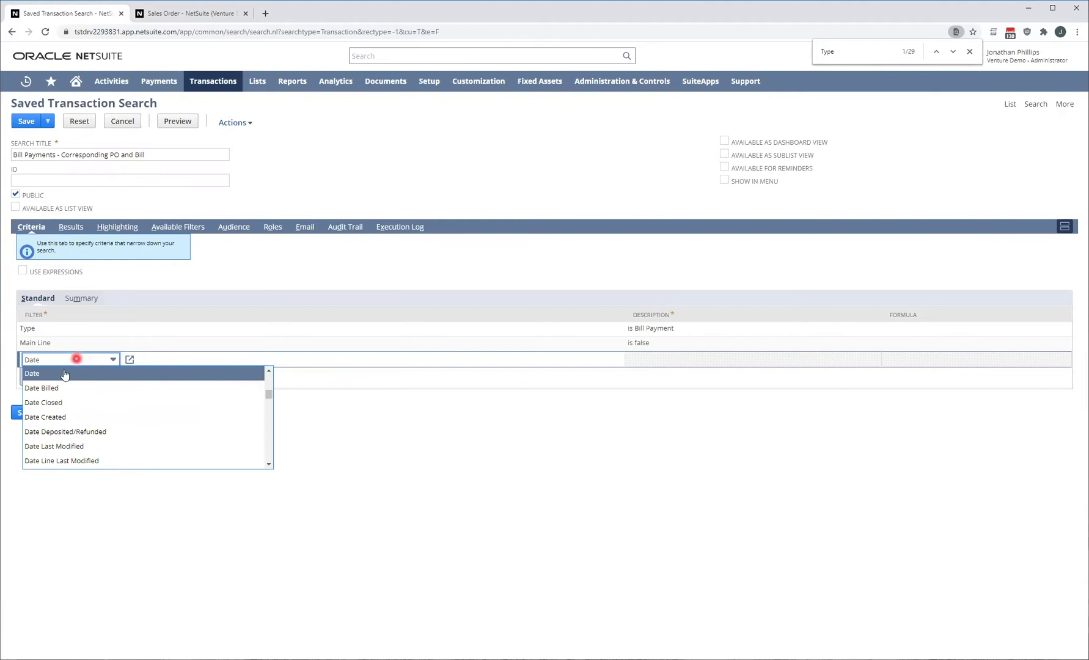
left_click(65, 373)
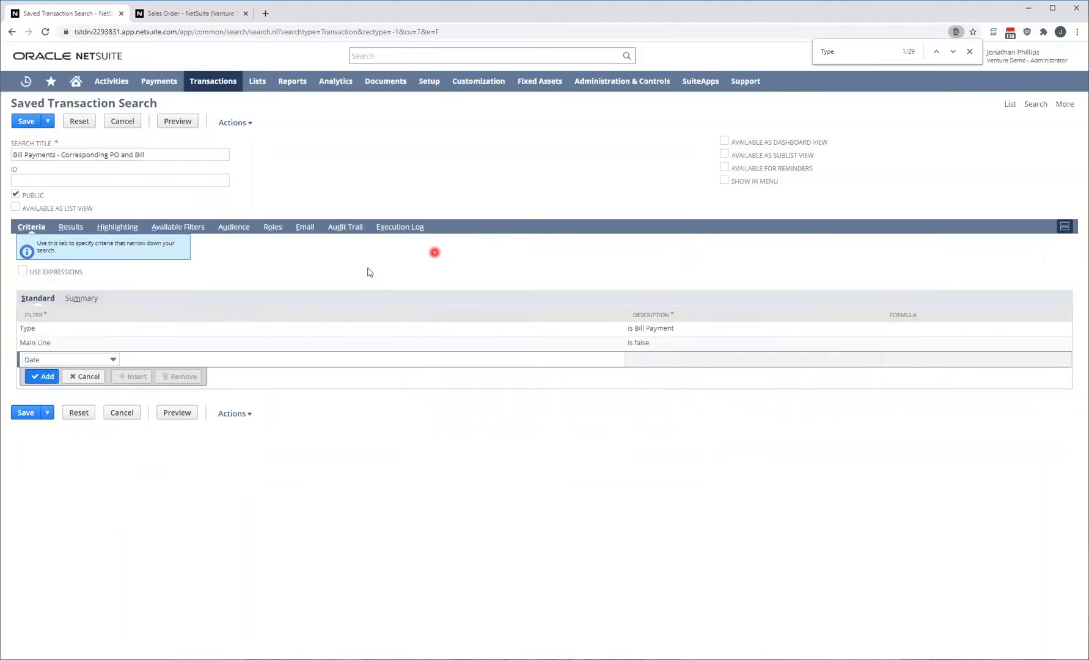
left_click(459, 247)
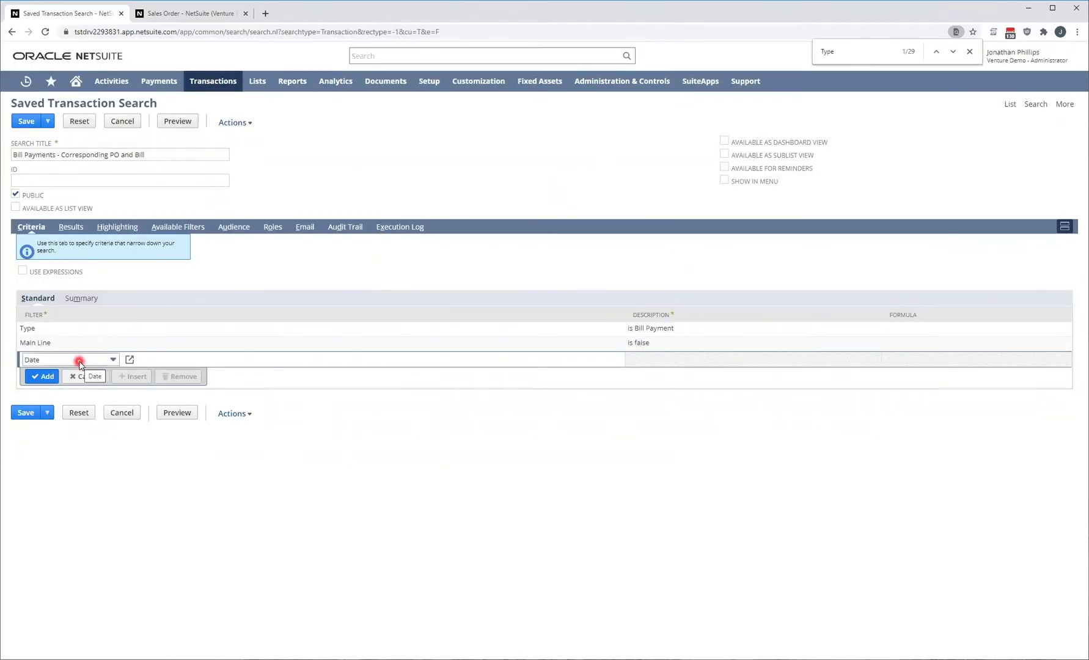
left_click(79, 363)
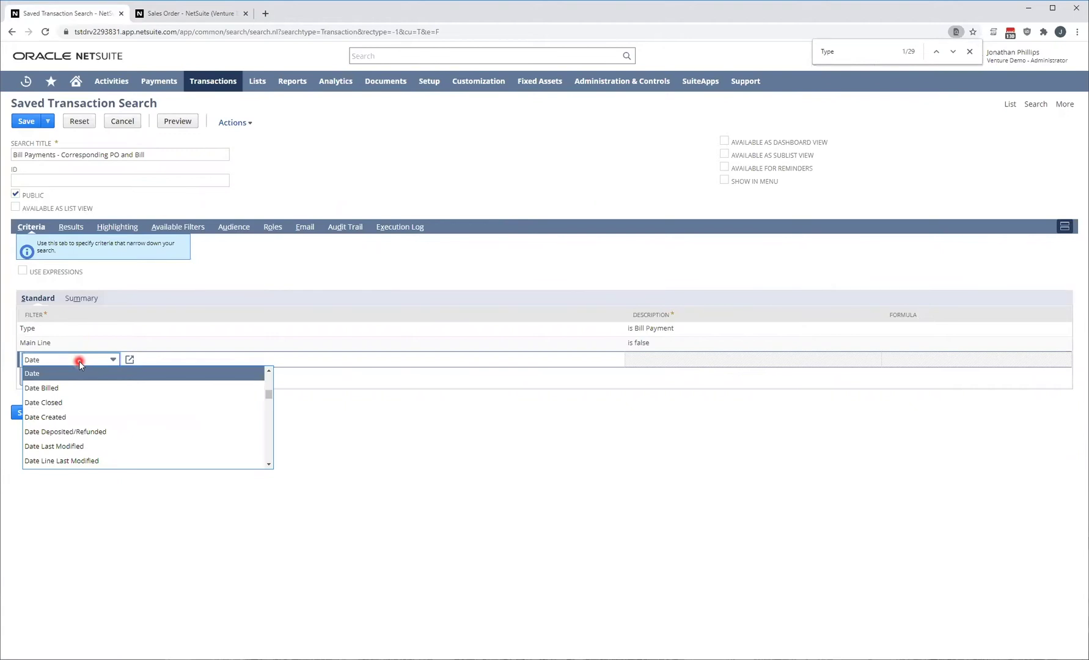
type("u")
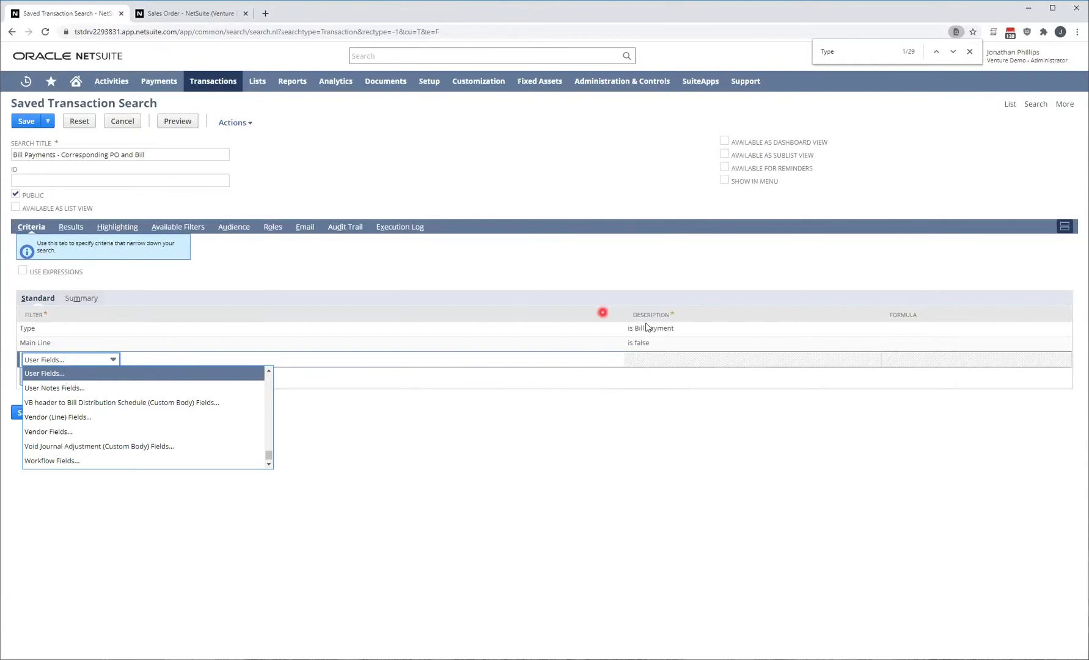
Leave the User Fields filter group and go back to the SO08 sales order tab
left_click(232, 273)
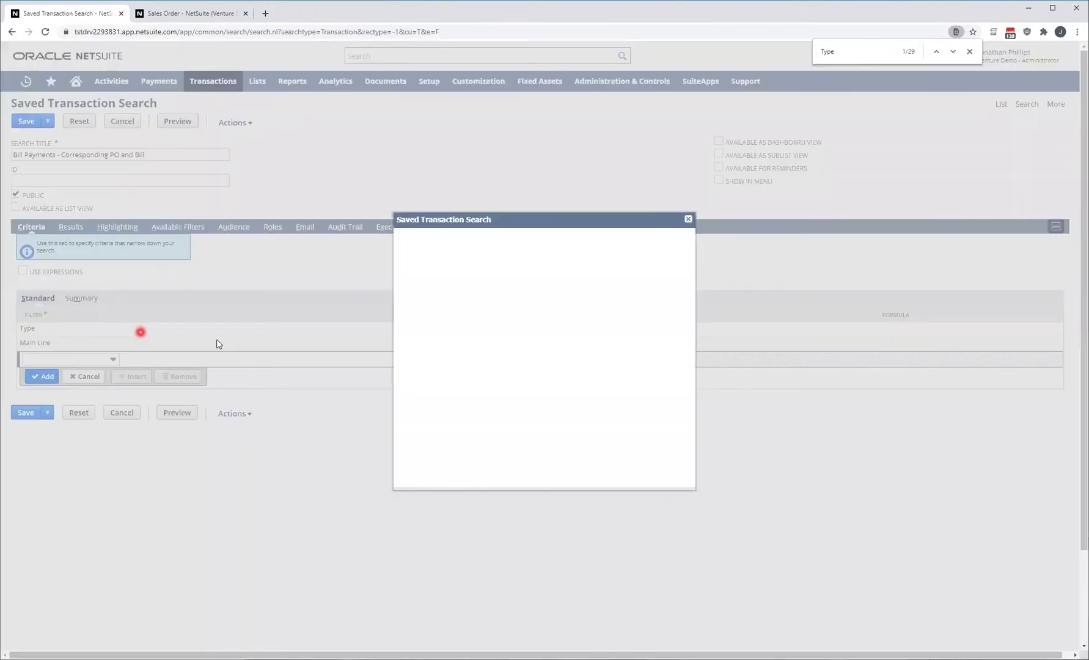
left_click(98, 359)
mouse_move(273, 431)
left_mouse_down()
mouse_move(273, 384)
mouse_move(273, 445)
mouse_move(258, 446)
left_mouse_up()
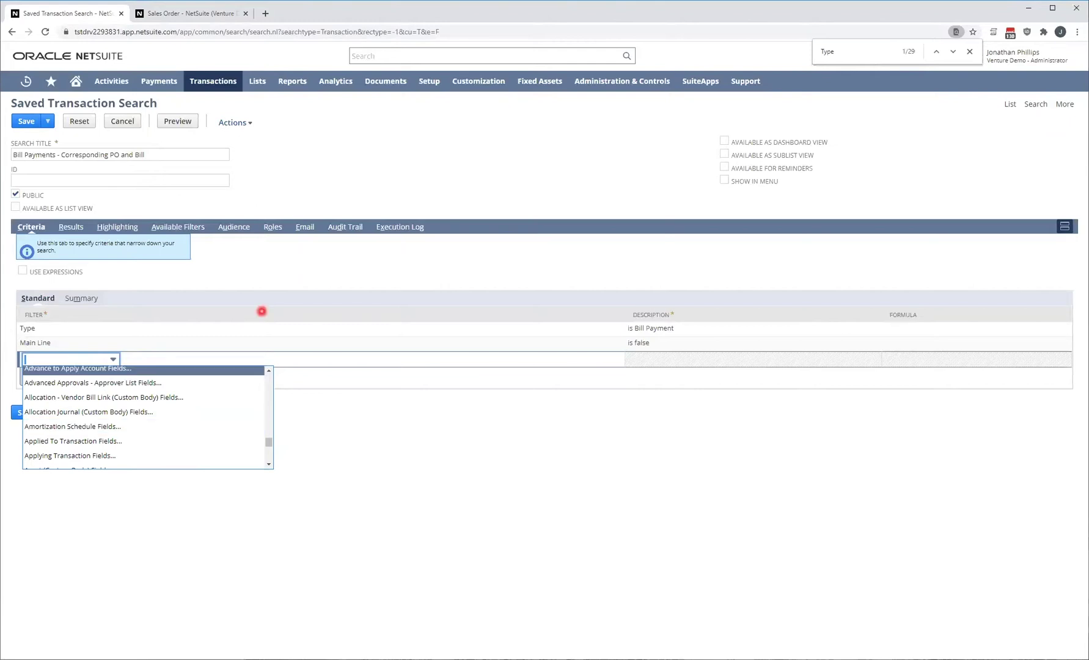
left_click(204, 14)
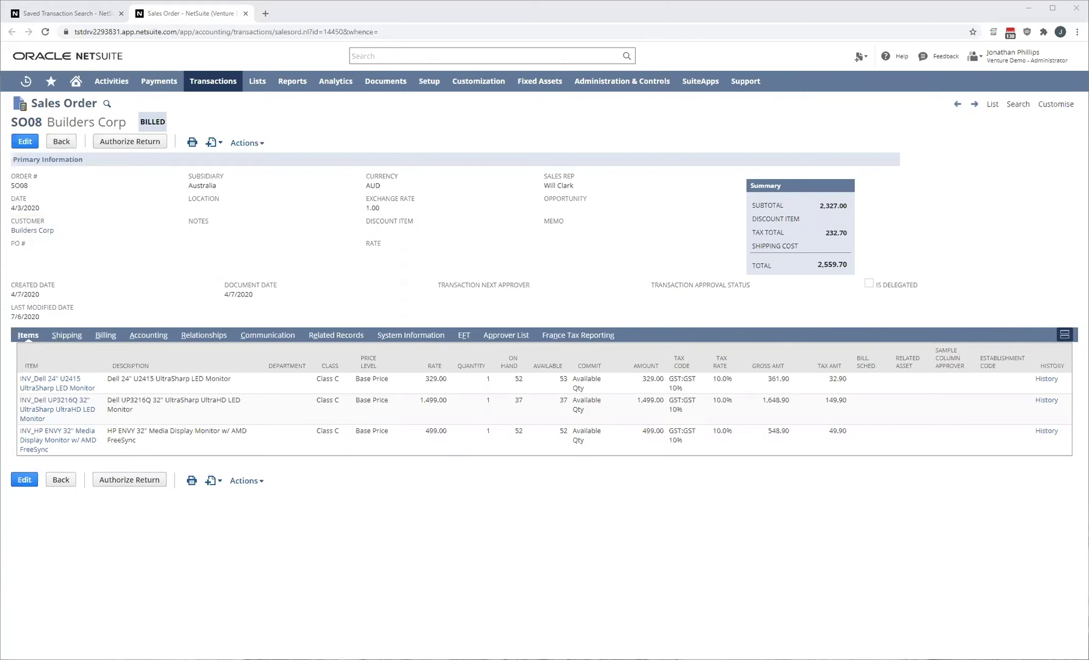
Open Builders Corp in a new tab and browse SO08's Shipping, Accounting, Related Records, Relationships subtabs
left_click(29, 231, "ctrl")
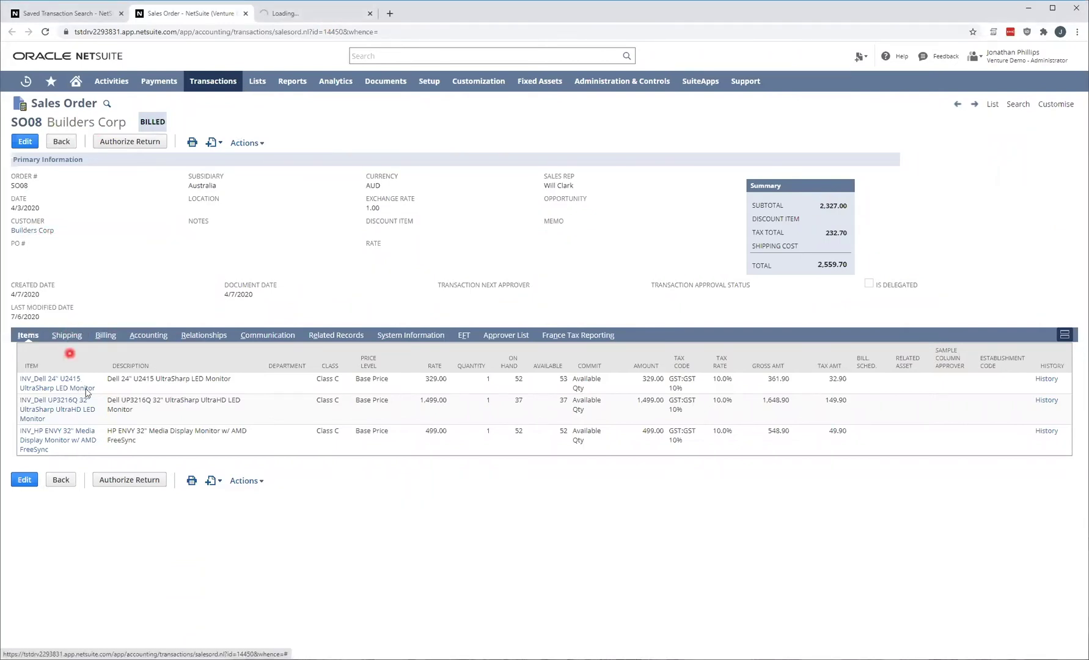
left_click(66, 335)
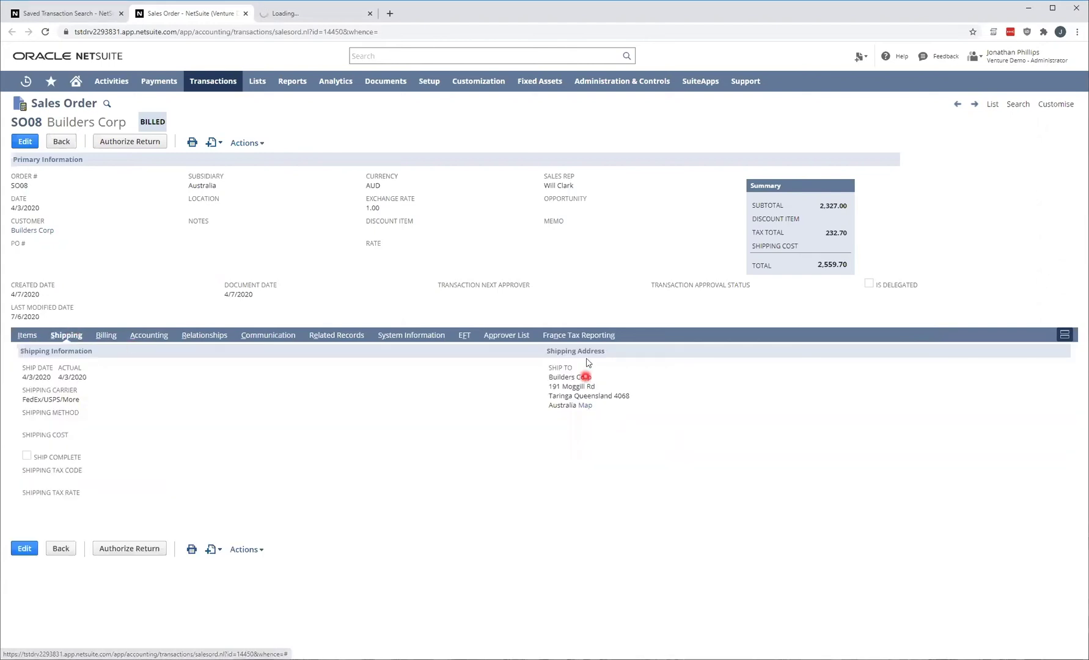
left_click(148, 336)
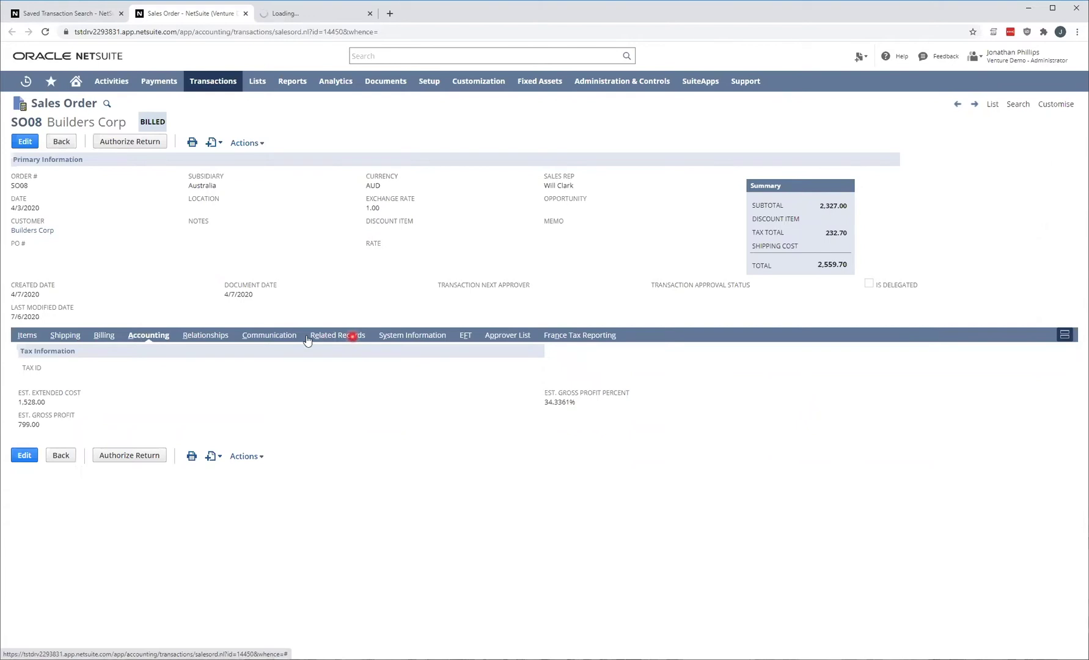
left_click(336, 335)
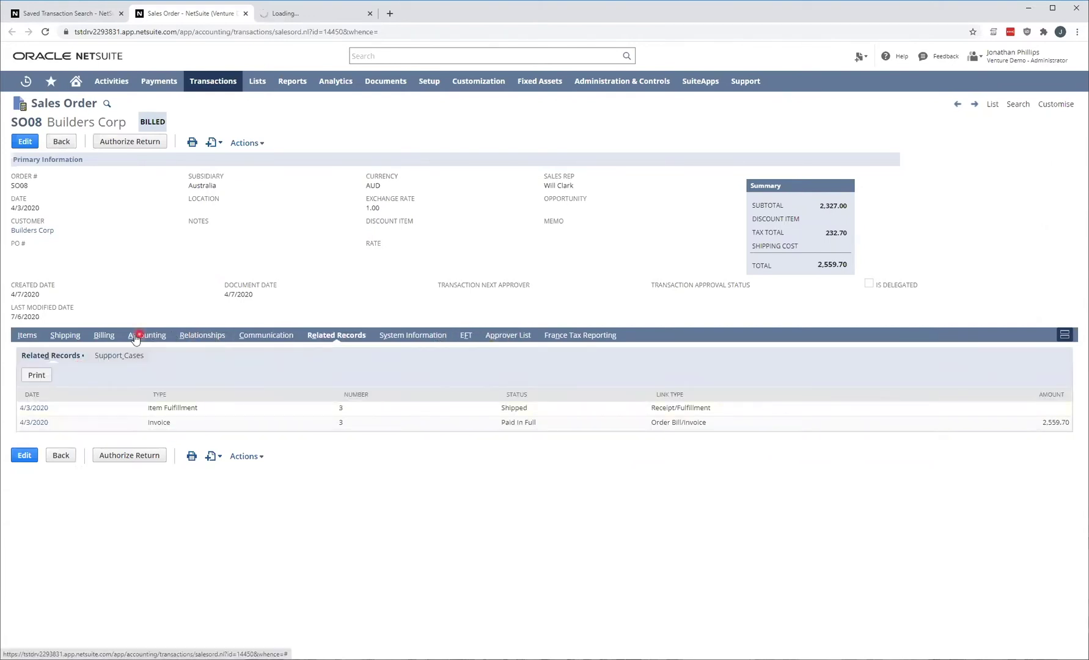
left_click(181, 337)
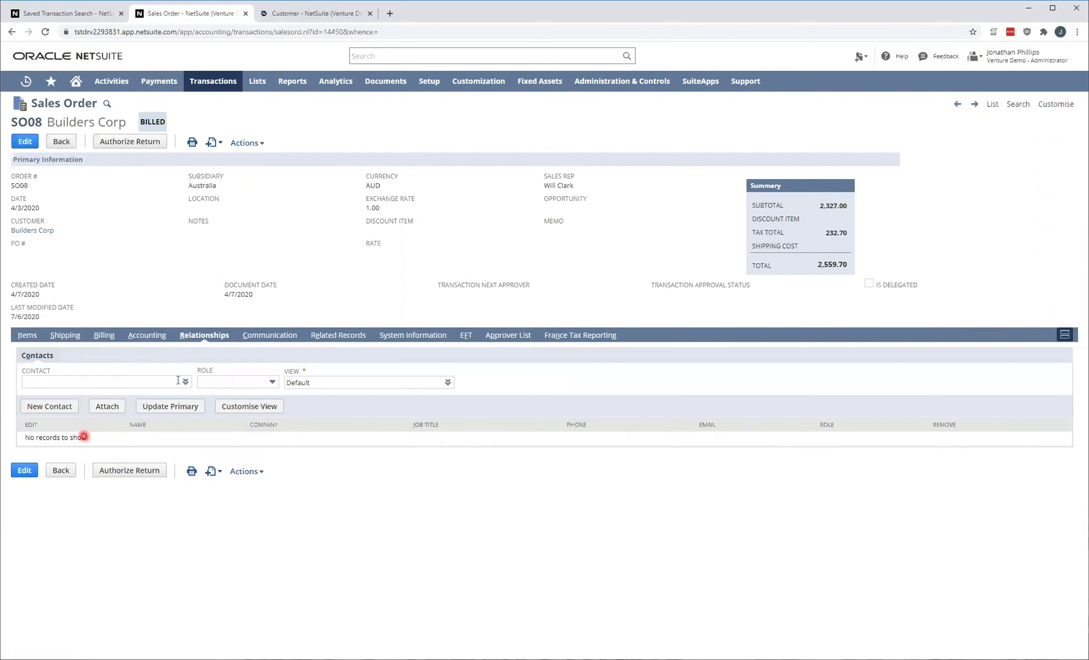
left_click(30, 335)
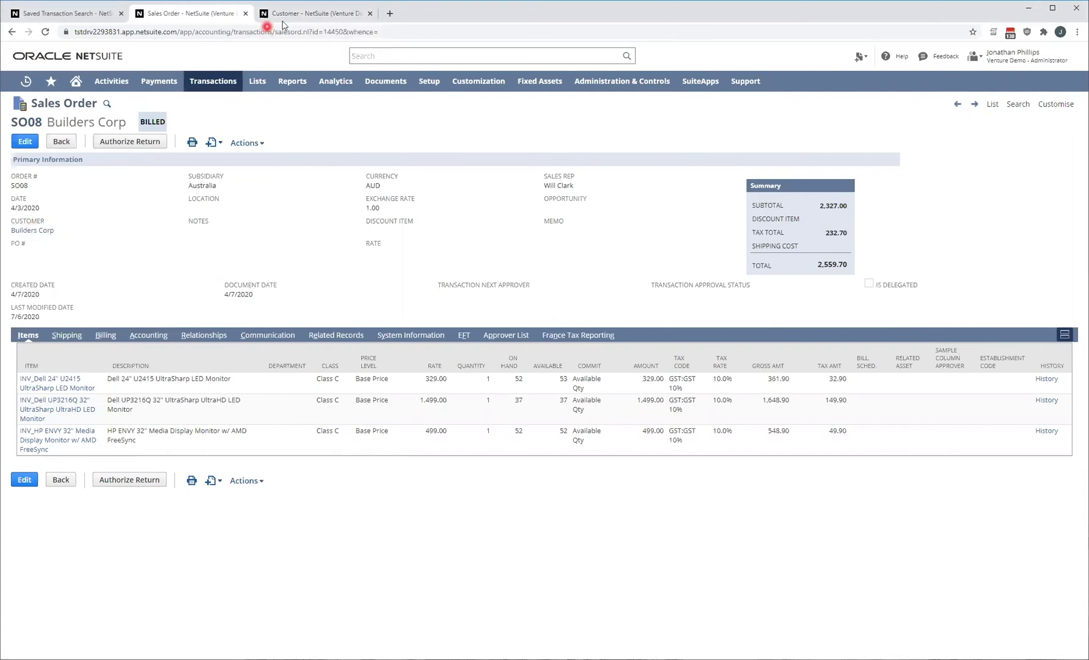
Close the Builders Corp customer and SO08 sales order tabs
left_click(306, 14)
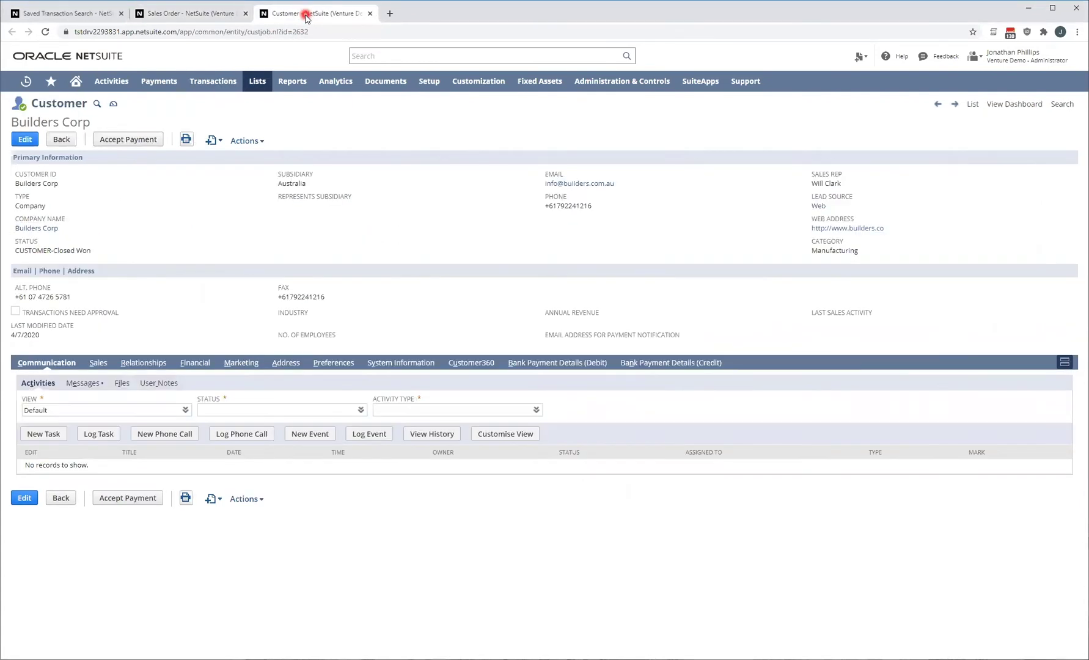
left_click(369, 14)
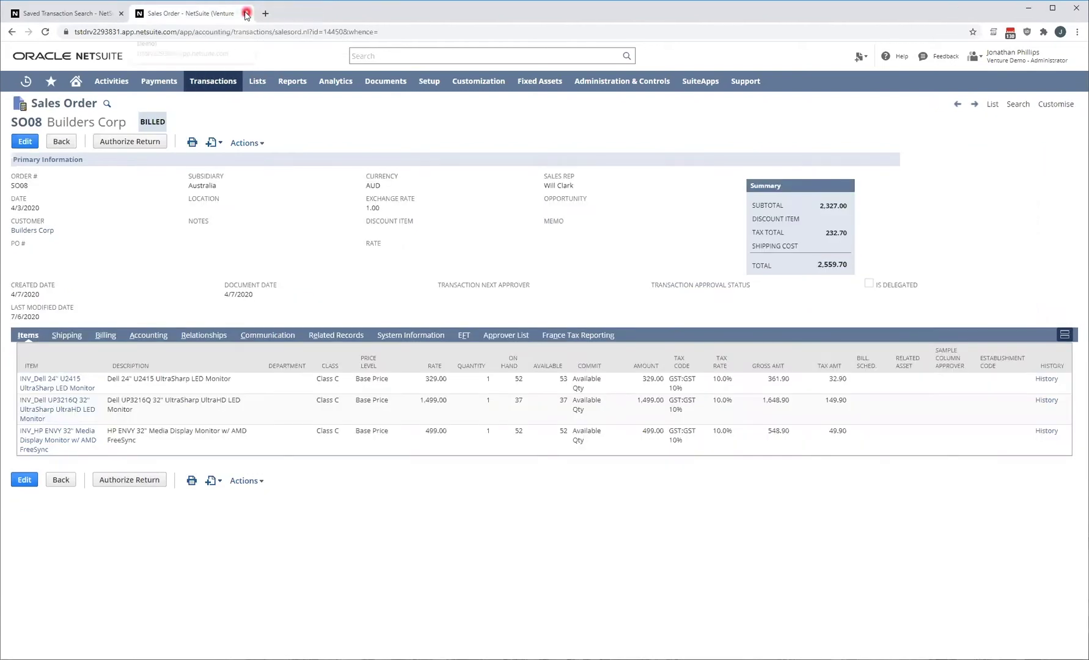
left_click(246, 13)
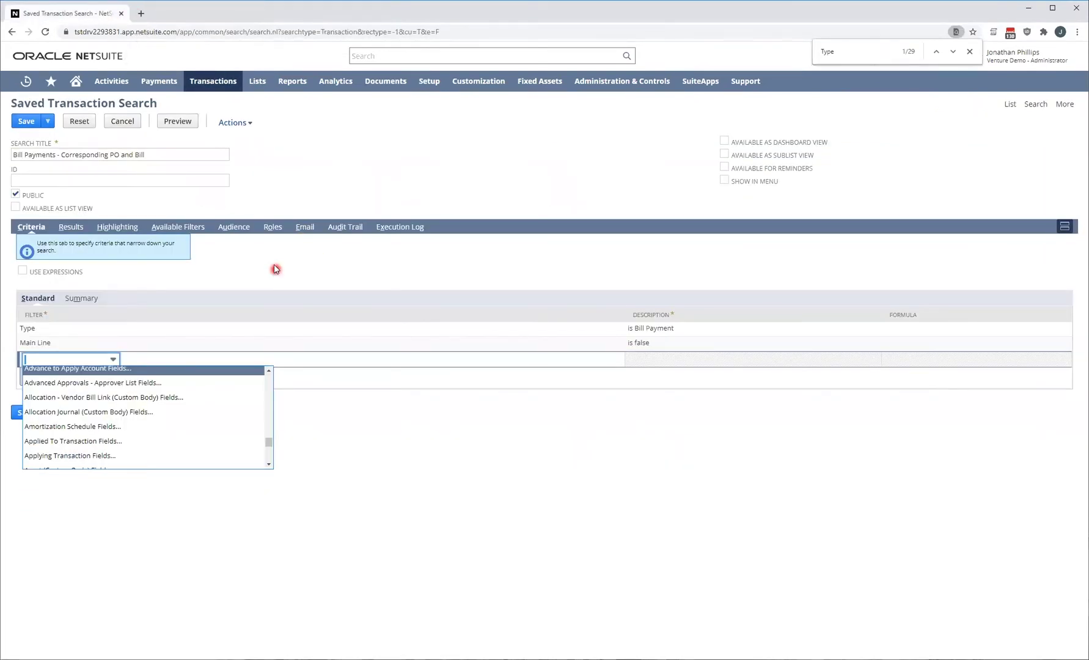
left_click(68, 359)
left_click(69, 361)
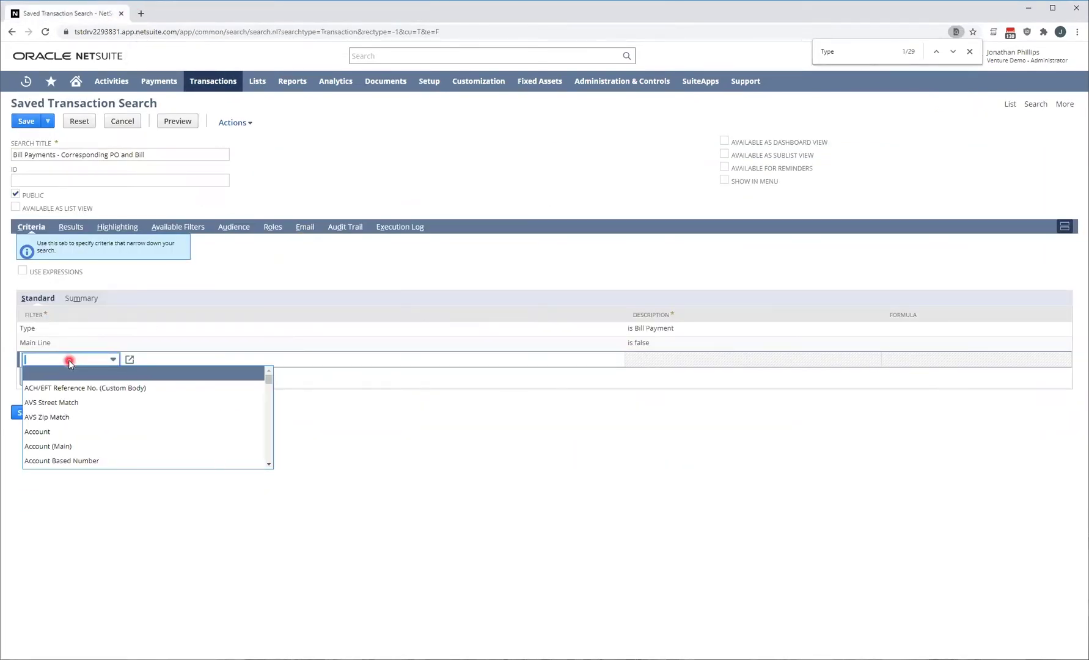
type("Customer Category")
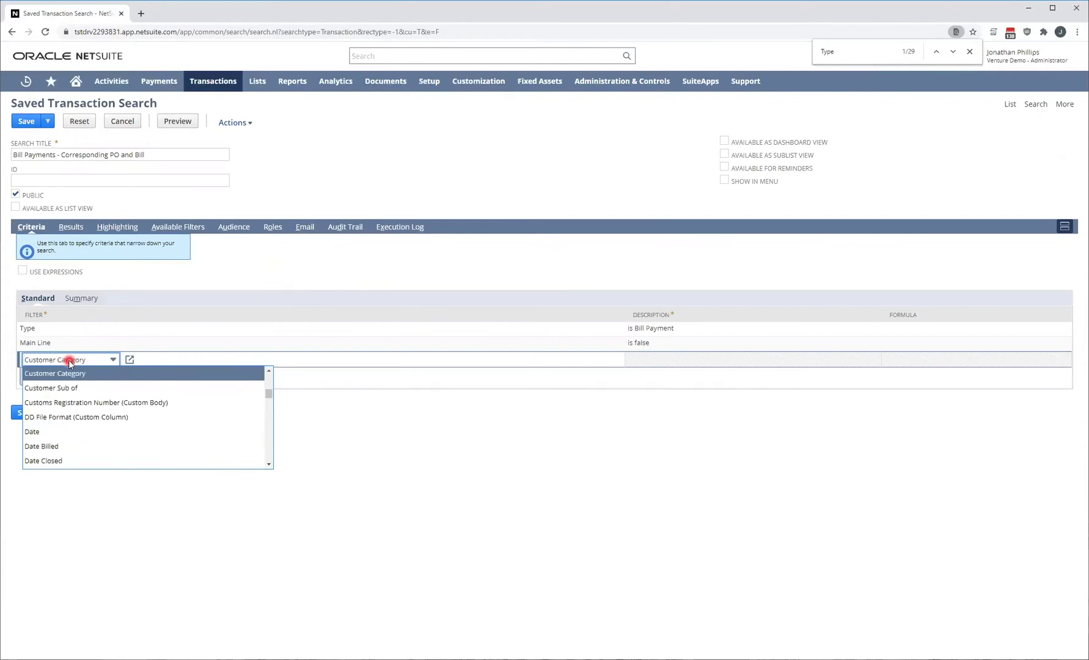
key("BackSpace")
key("BackSpace")
key("BackSpace")
key("BackSpace")
key("BackSpace")
key("BackSpace")
key("BackSpace")
key("BackSpace")
type("Fields...")
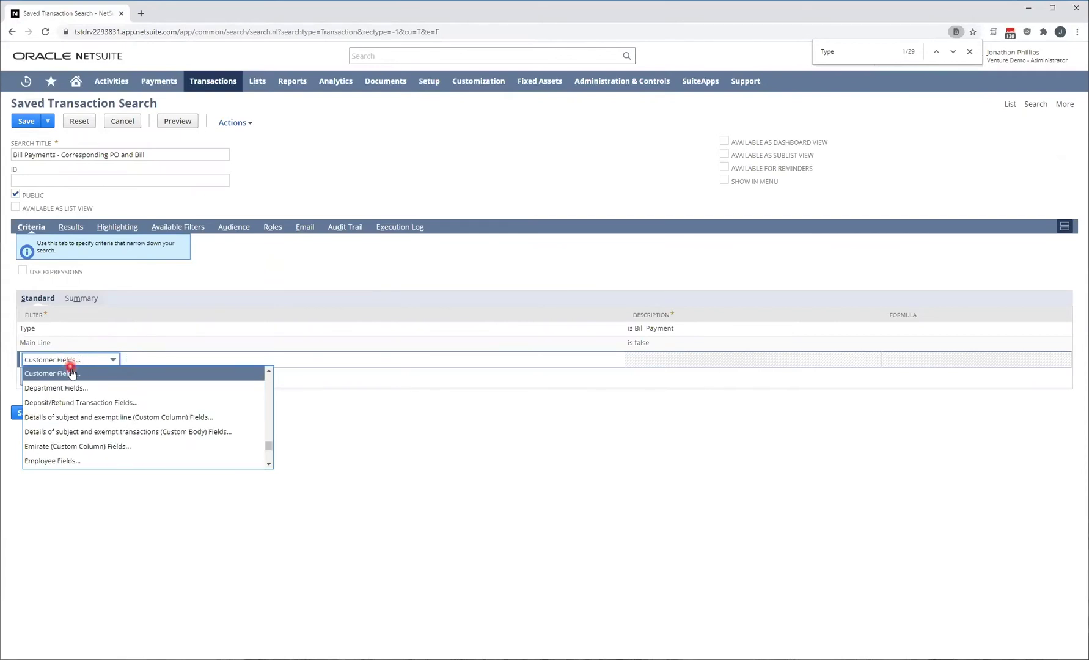
left_click(72, 372)
left_click(484, 280)
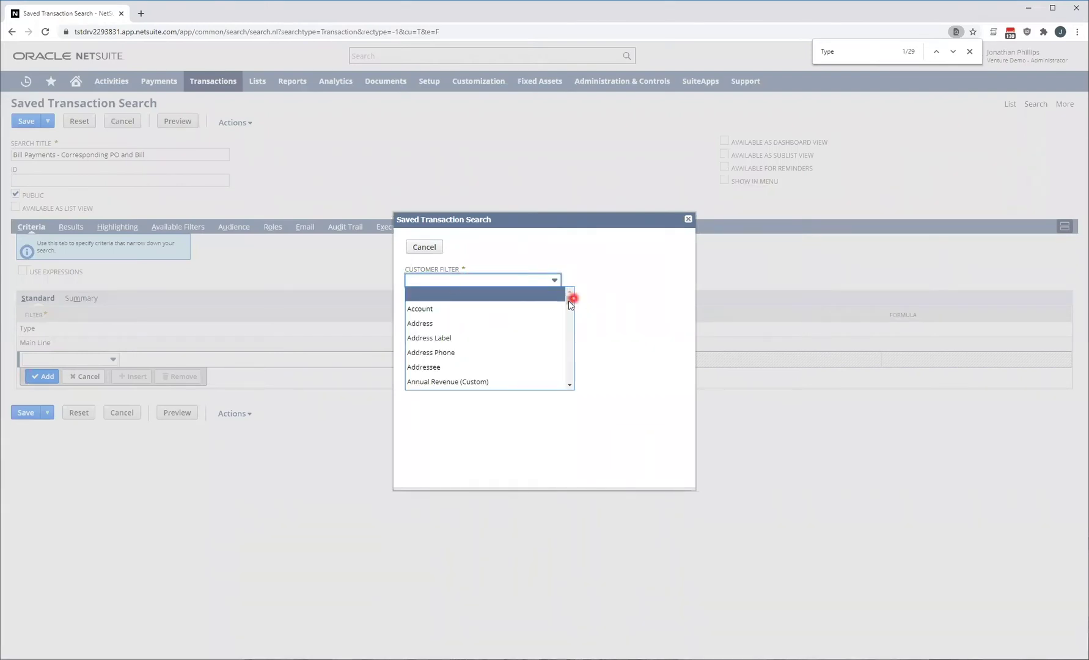
type("Name/ID")
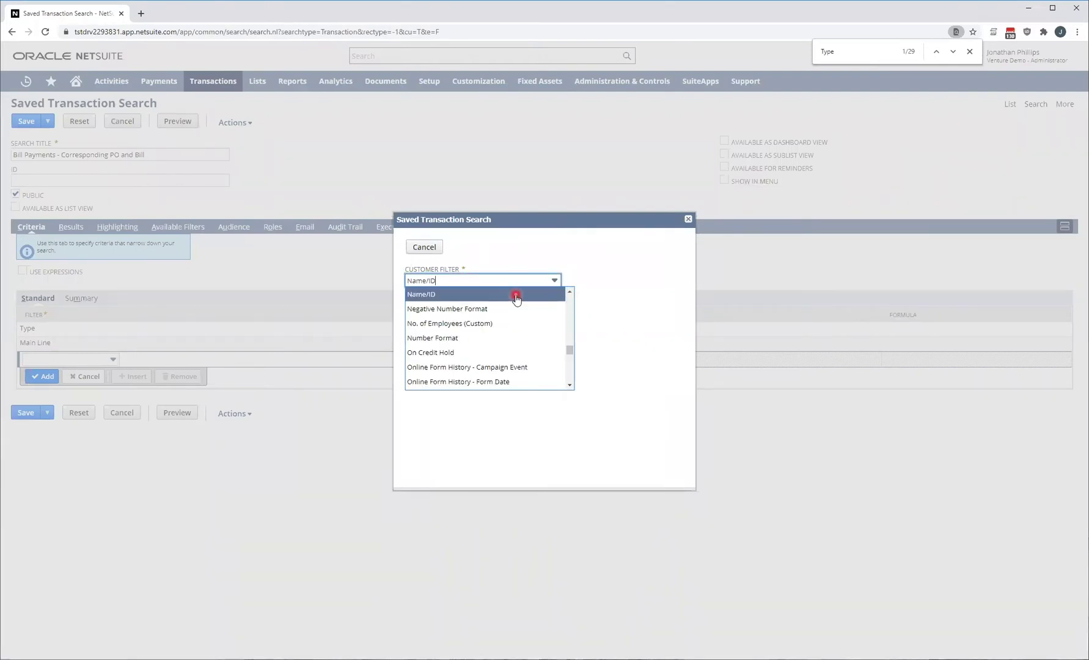
left_click(439, 297)
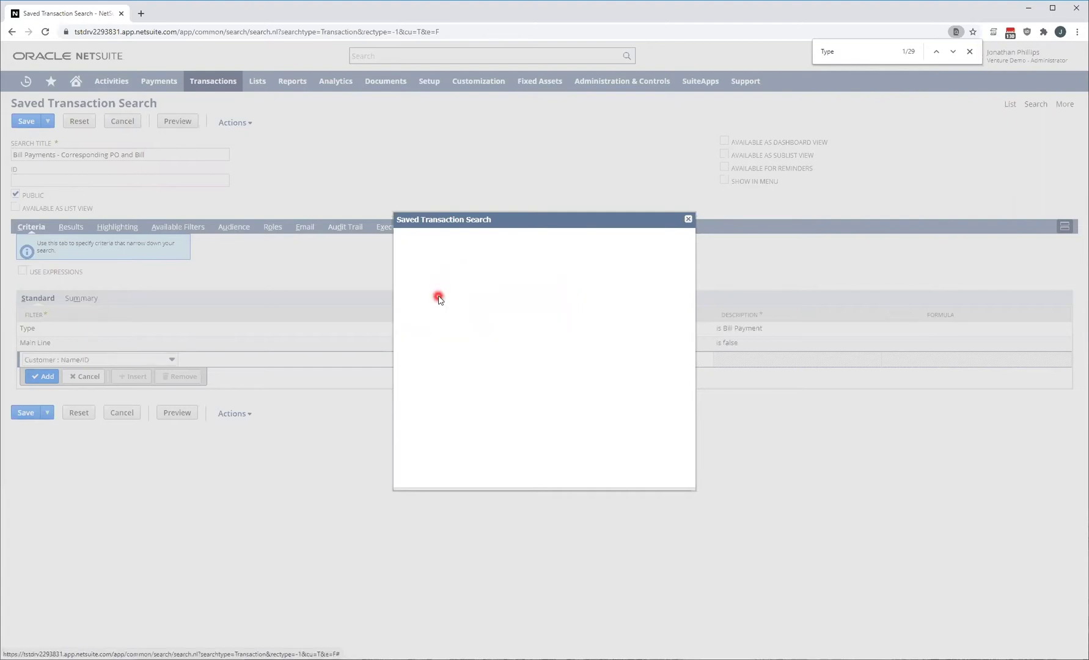
left_click(521, 279)
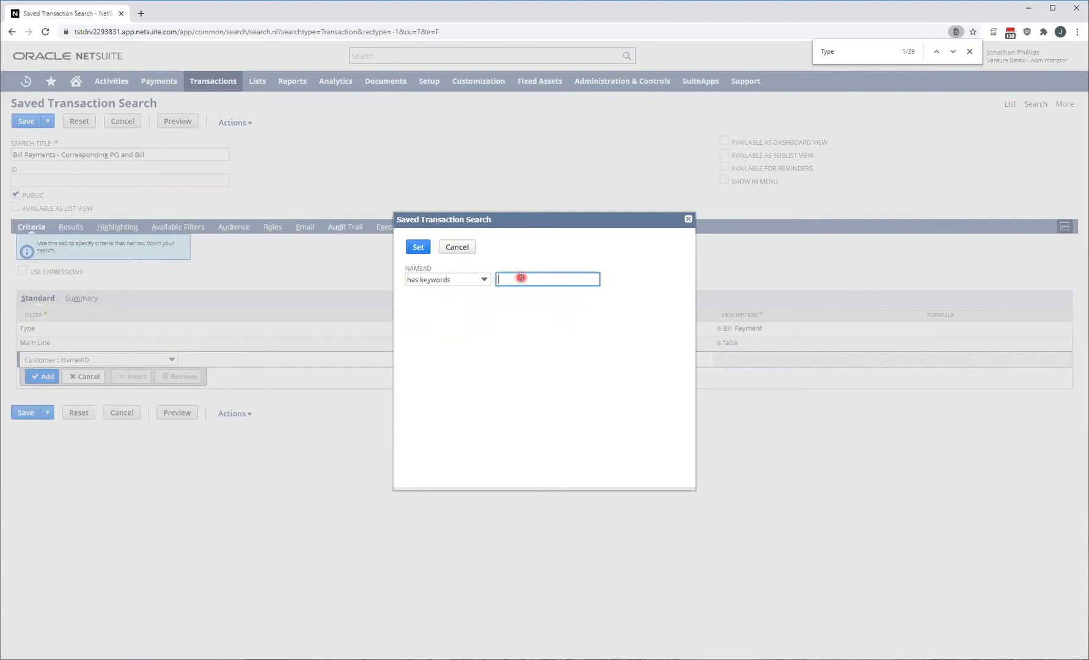
type("ABC FURNITURE")
left_click(418, 247)
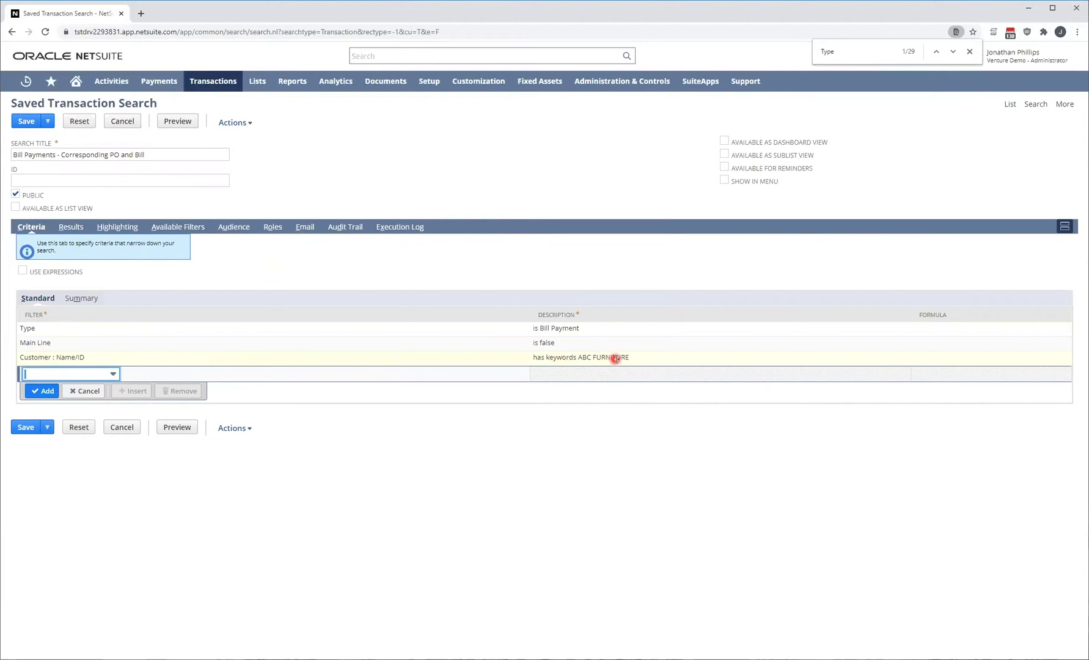
left_click(87, 357)
left_click(178, 377)
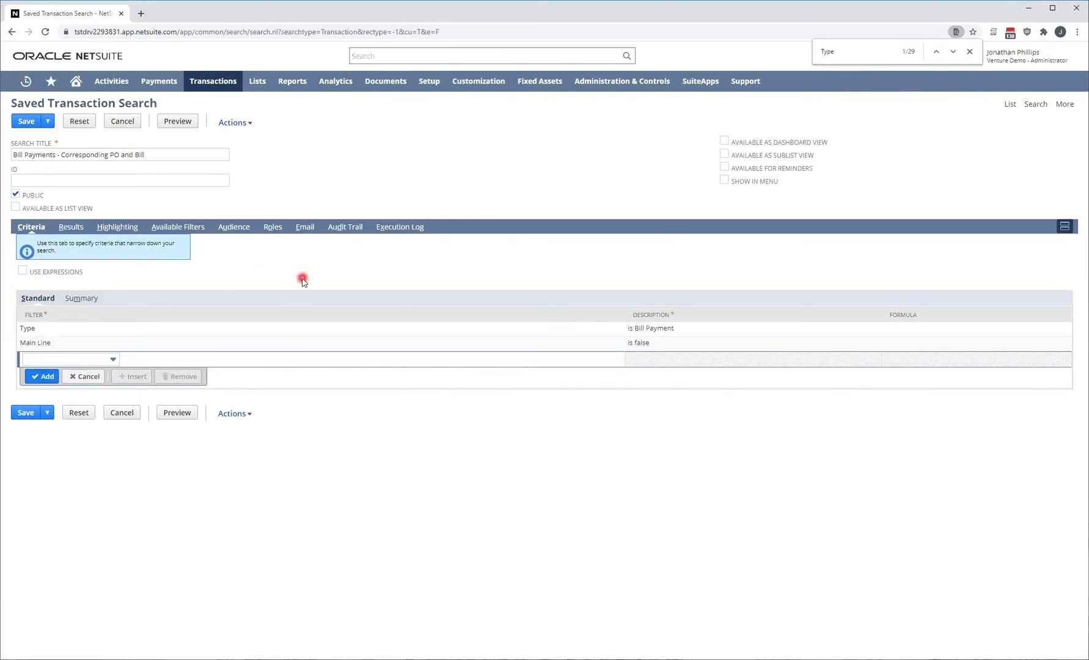
Add a Date criterion with the 'this year' date range
left_click(81, 361)
type("Date")
key("Tab")
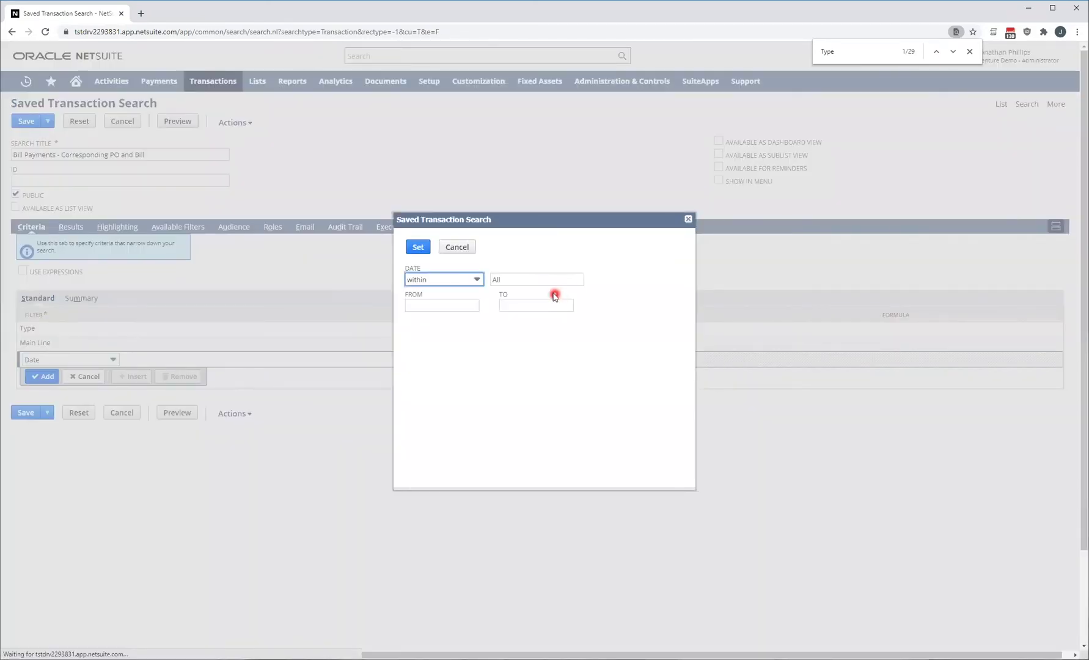
left_click(529, 279)
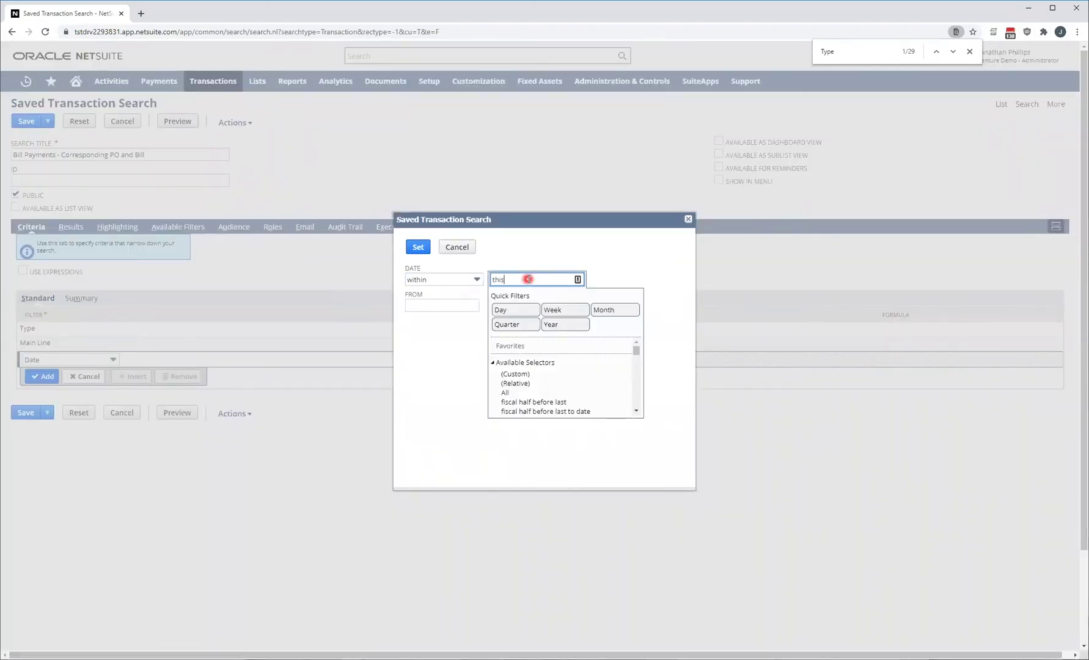
type("this year")
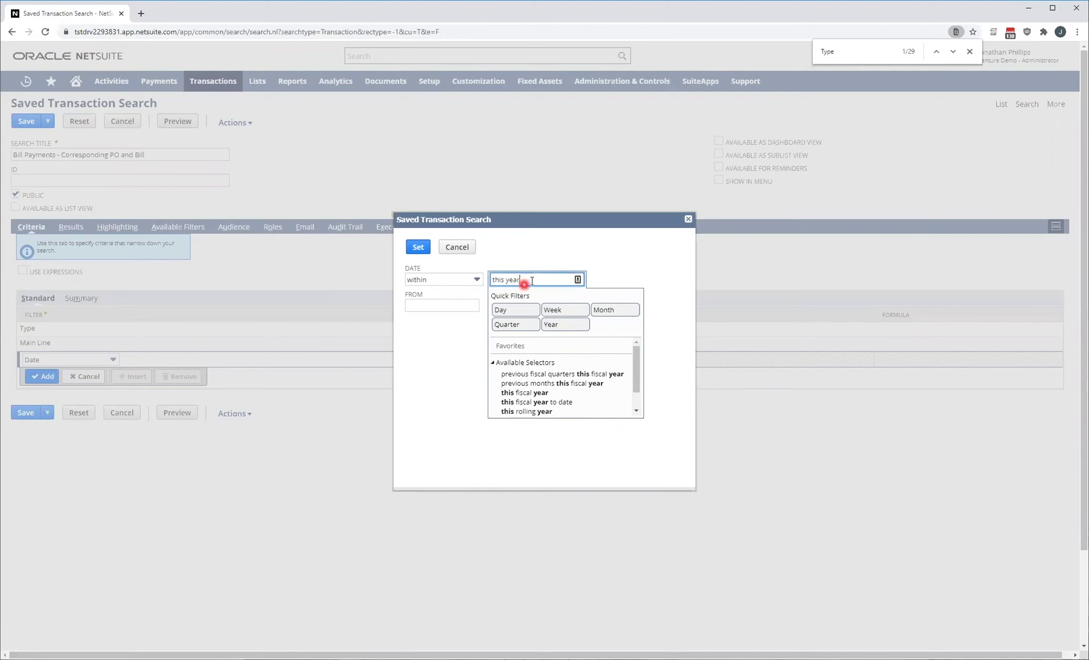
left_click(563, 325)
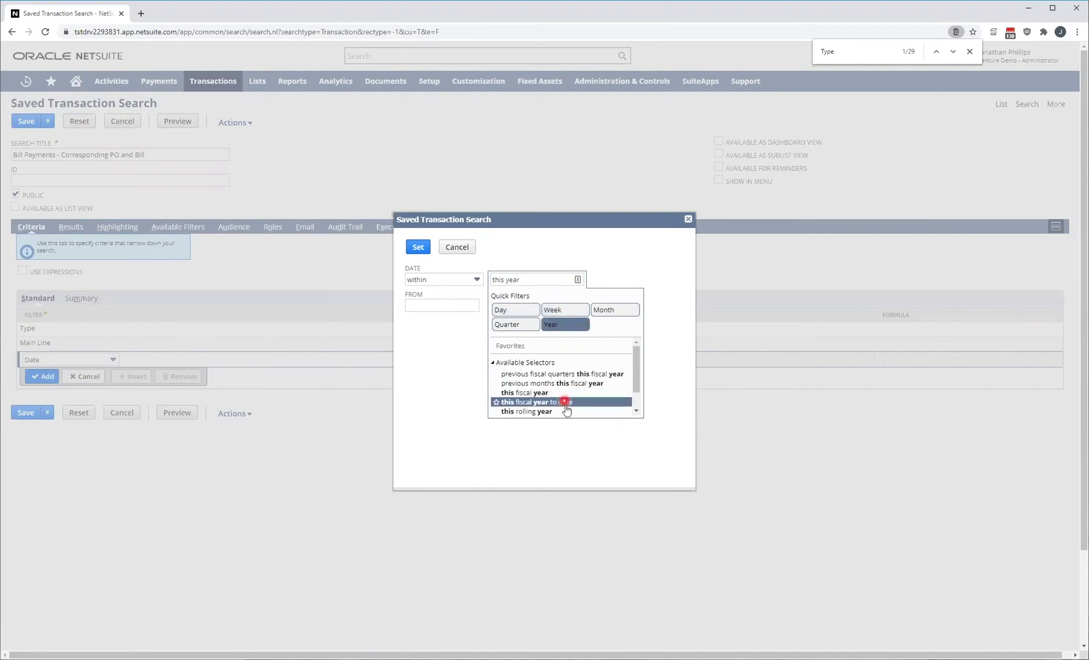
scroll(550, 397, "down", 1)
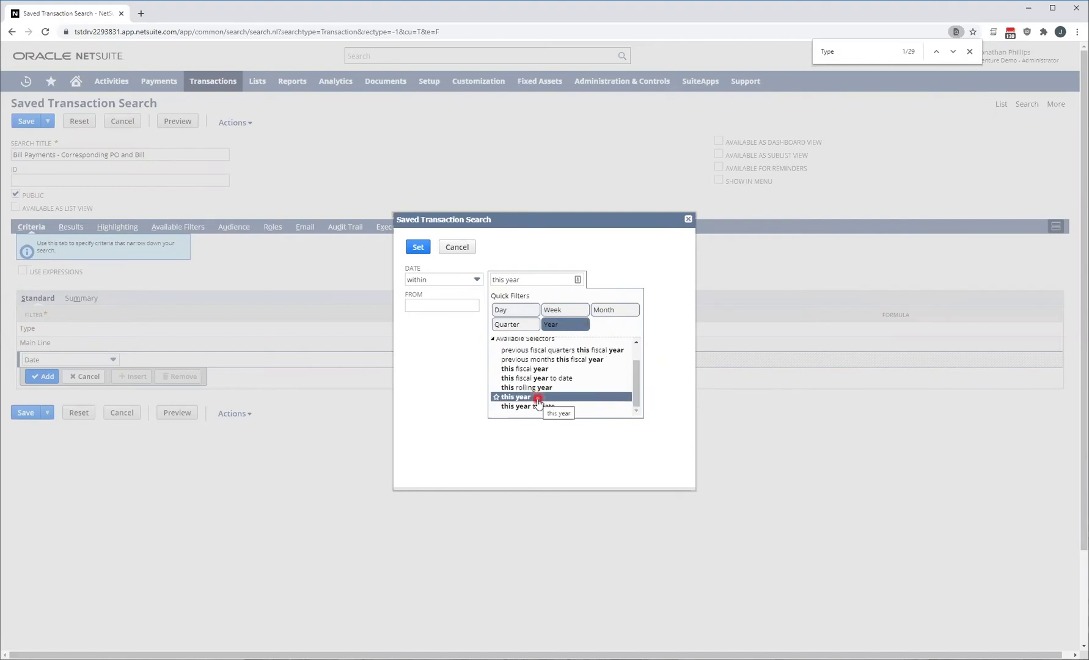
left_click(525, 397)
Change the range start to 1/1/2019 and confirm the Date criterion
left_click(443, 305)
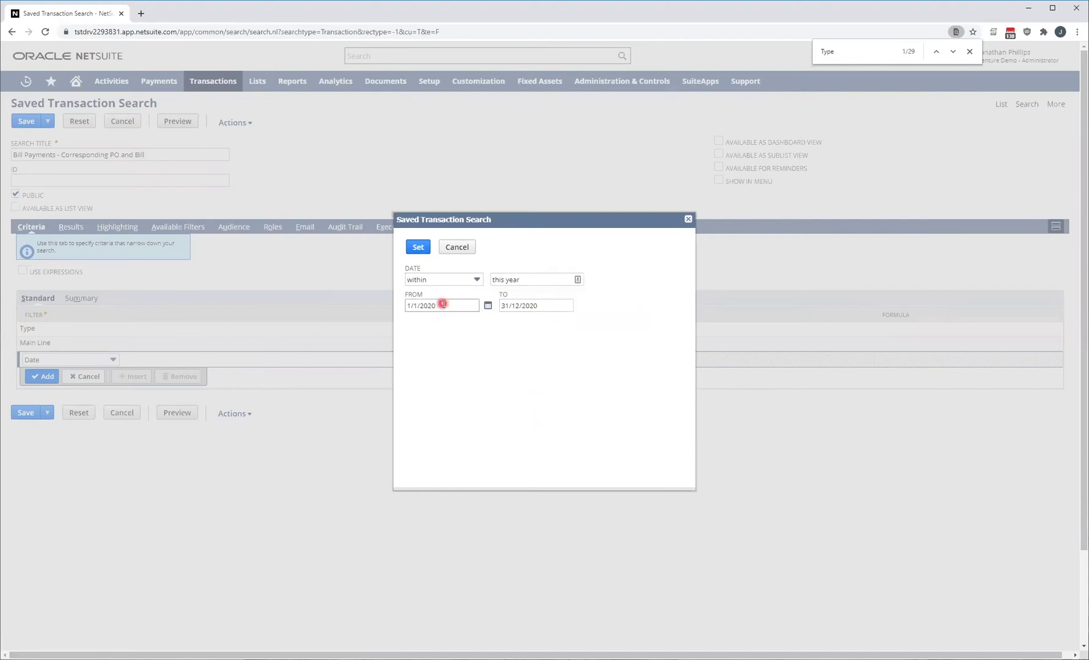
type("9")
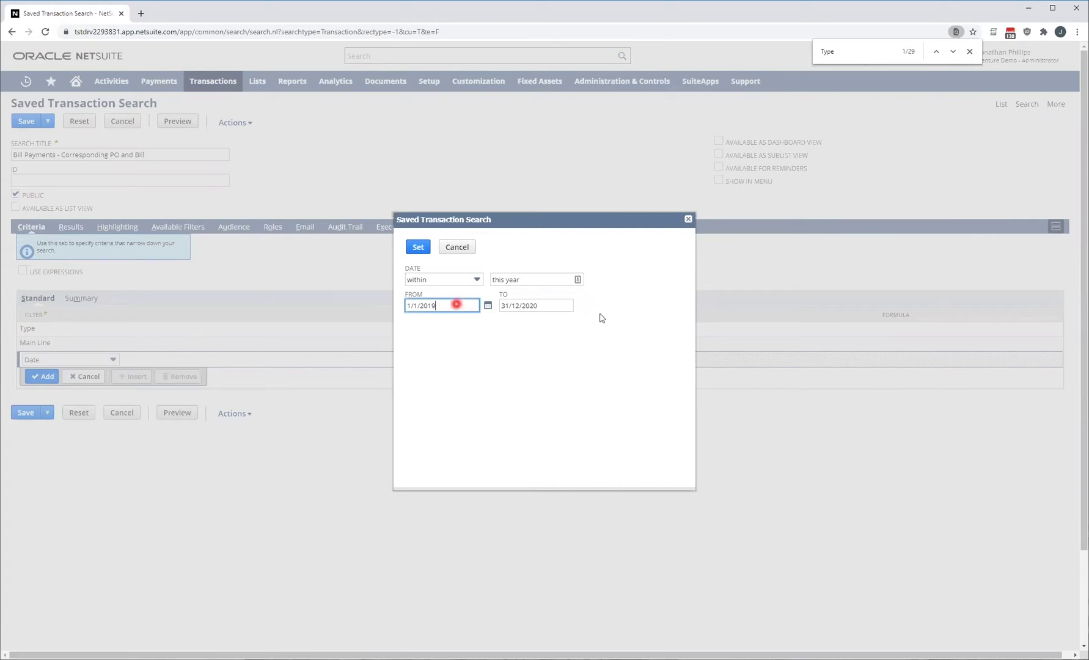
left_click(418, 247)
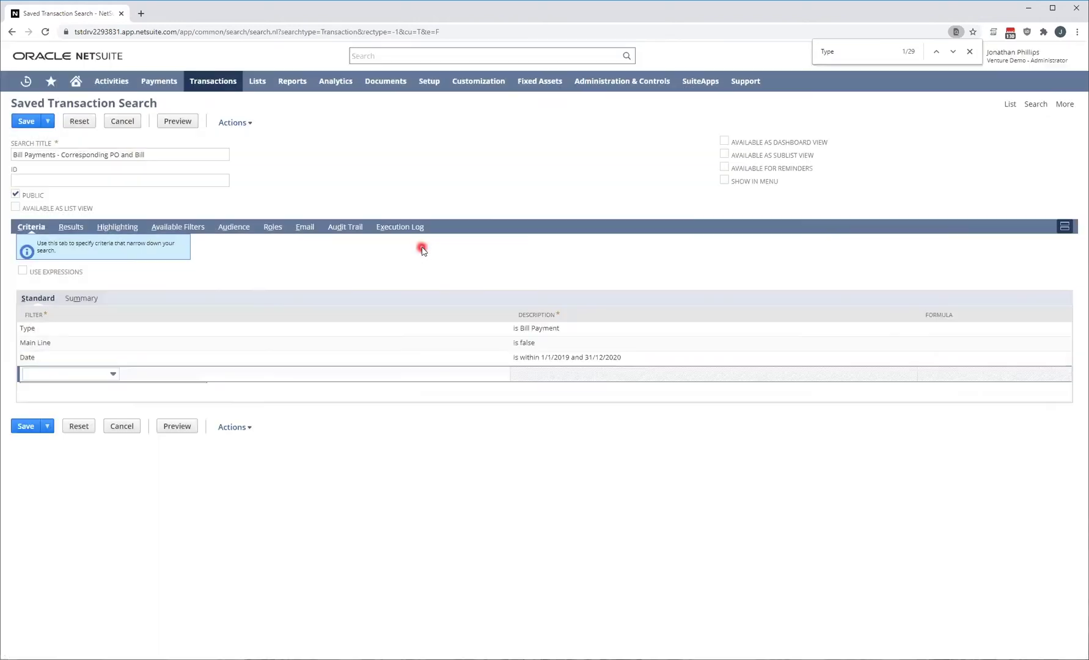
left_click(72, 228)
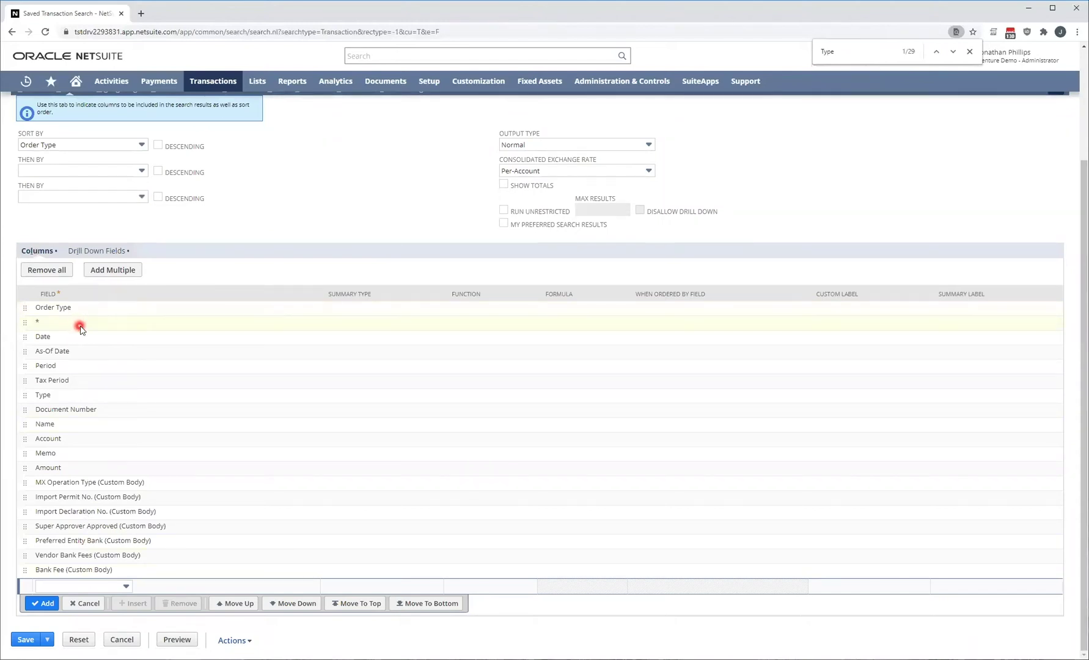
Use Remove All to clear every column from the Results layout
left_click(59, 270)
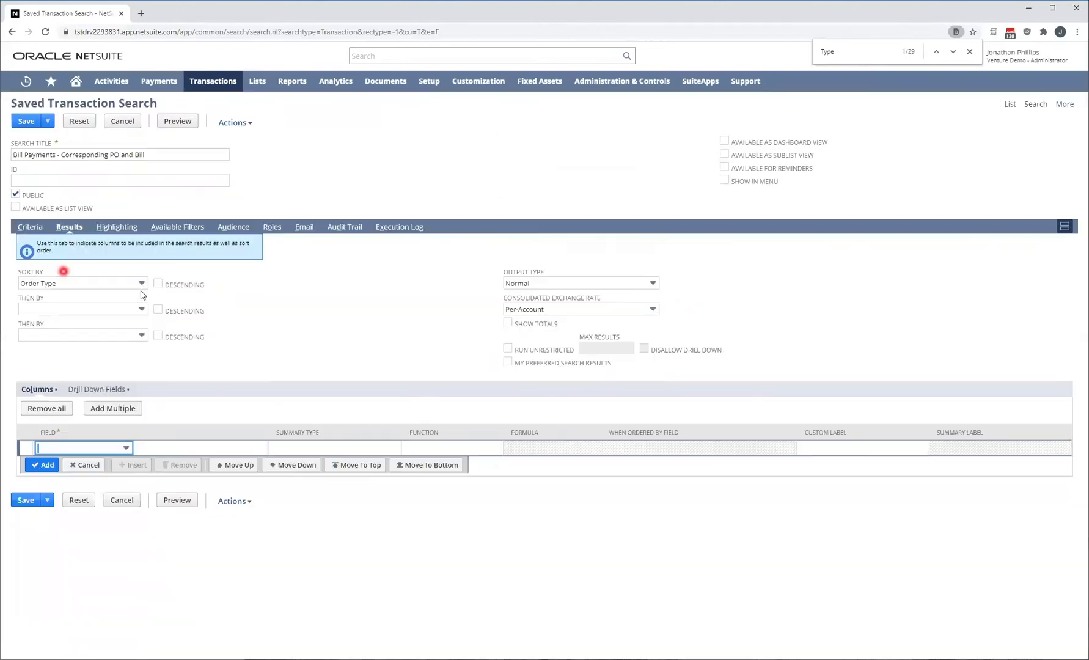
Add Date as a result column
left_click(85, 449)
type("Date")
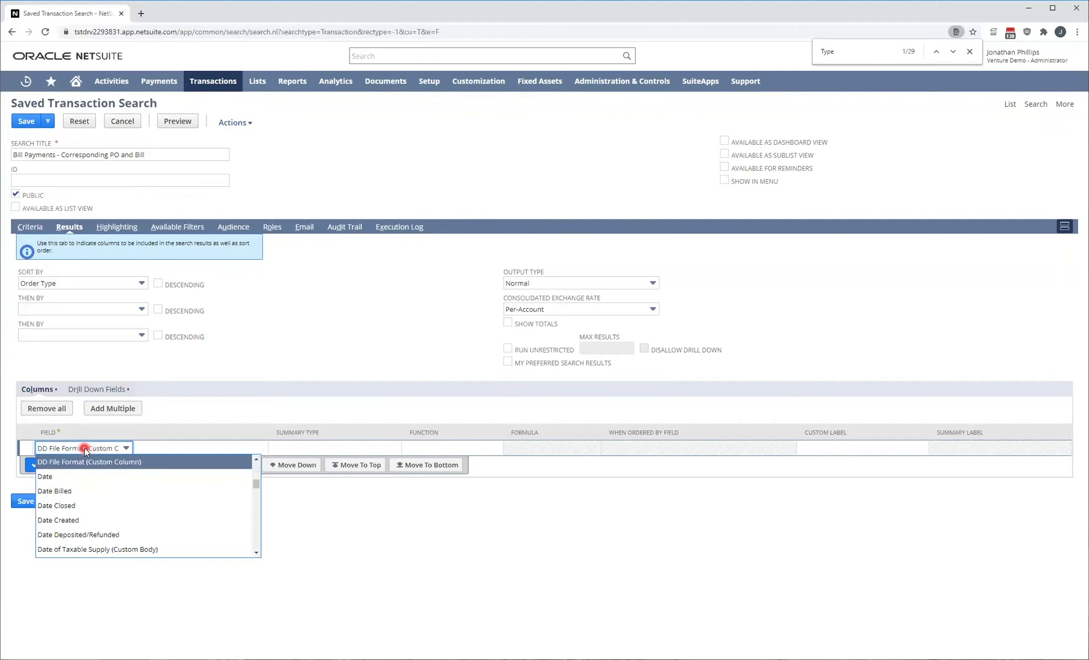
key("Return")
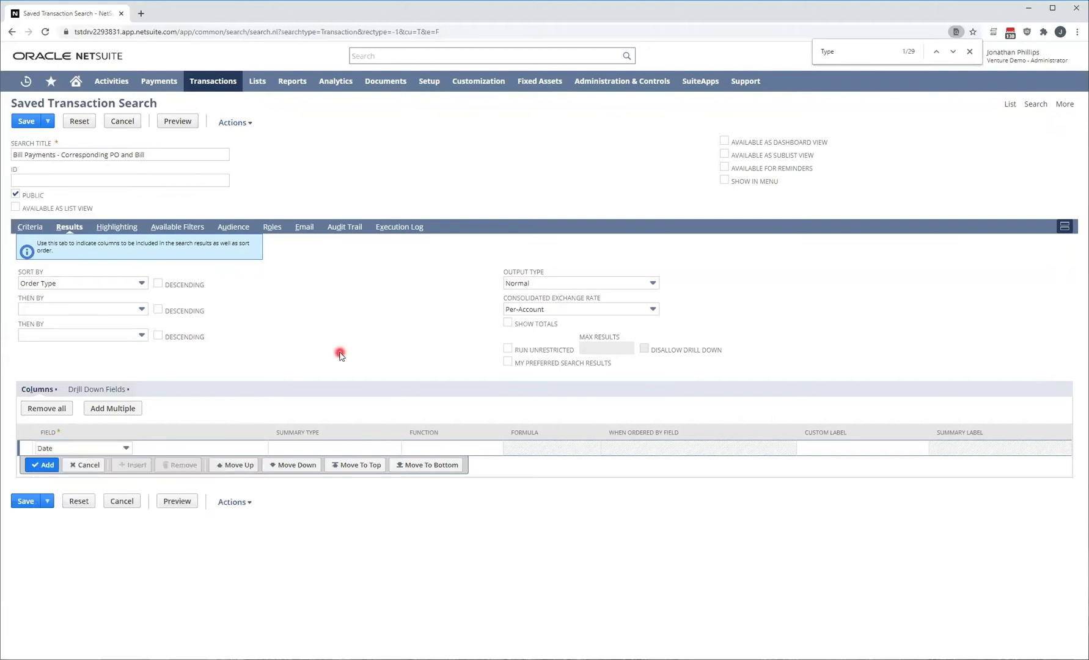
left_click(32, 465)
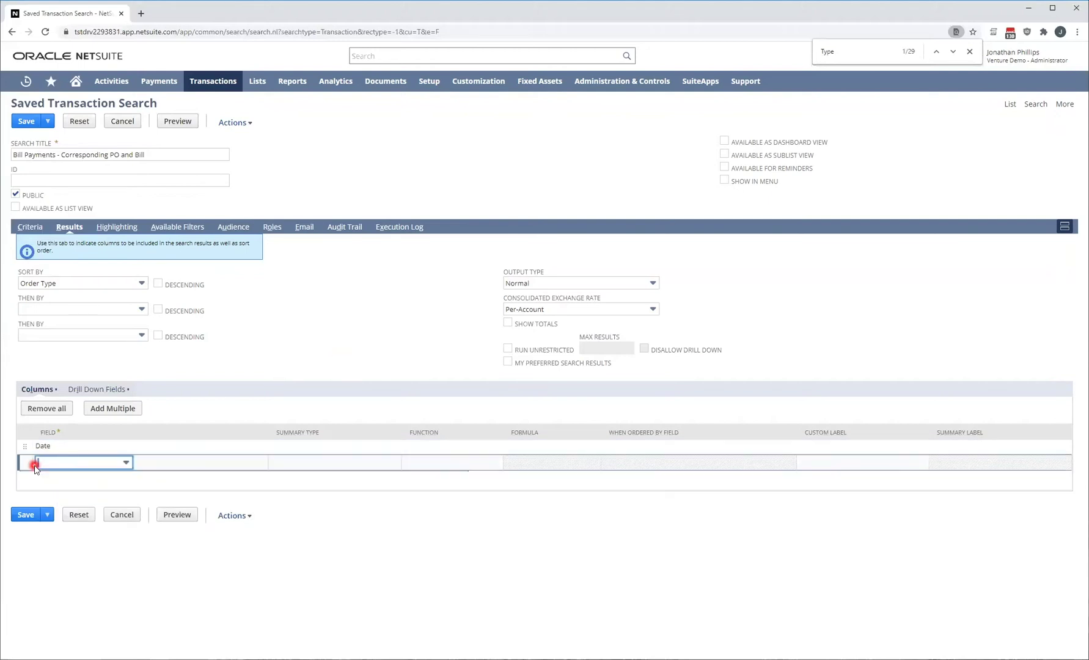
Add a Paid Transaction column, then choose 'Paid Transaction Fields...' for the next column
left_click(79, 463)
type("Paid Transaction")
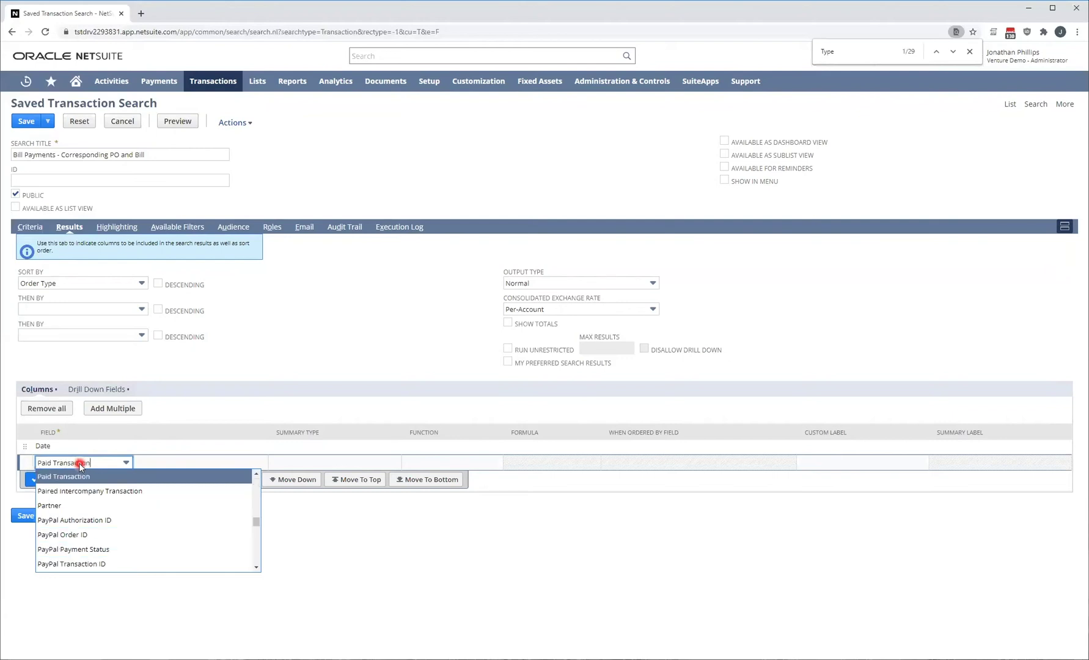
left_click(79, 475)
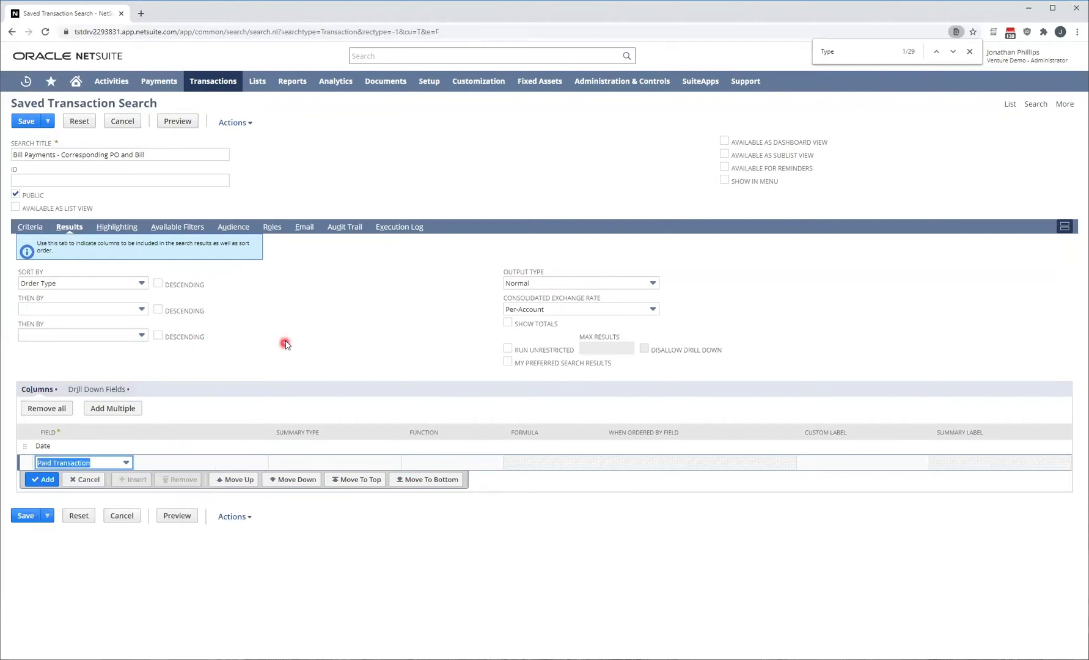
left_click(49, 480)
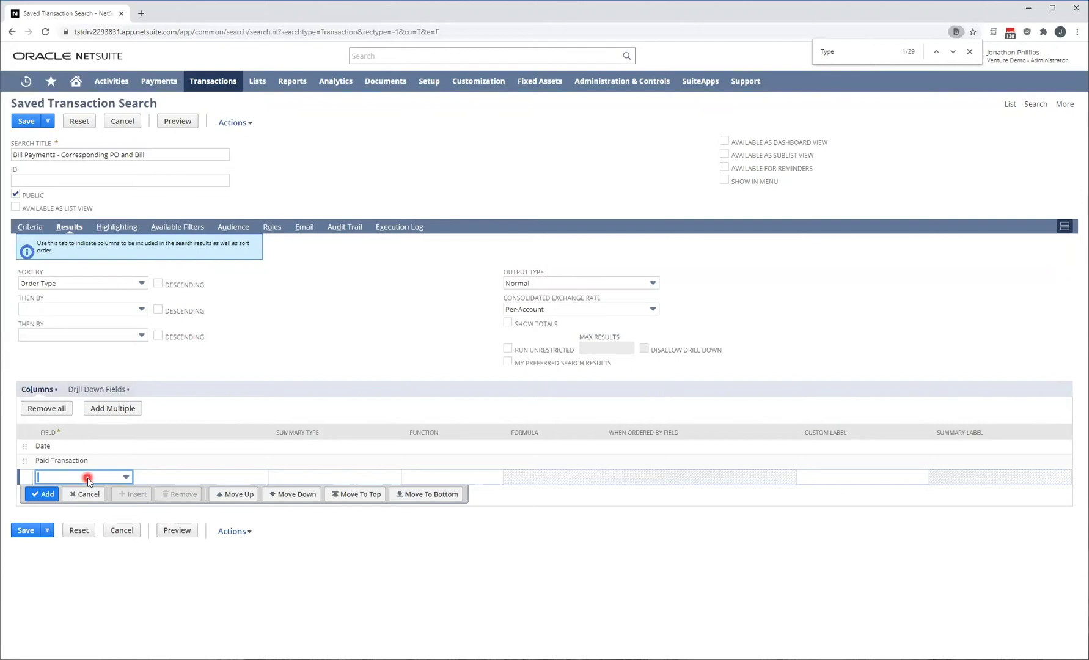
left_click(88, 479)
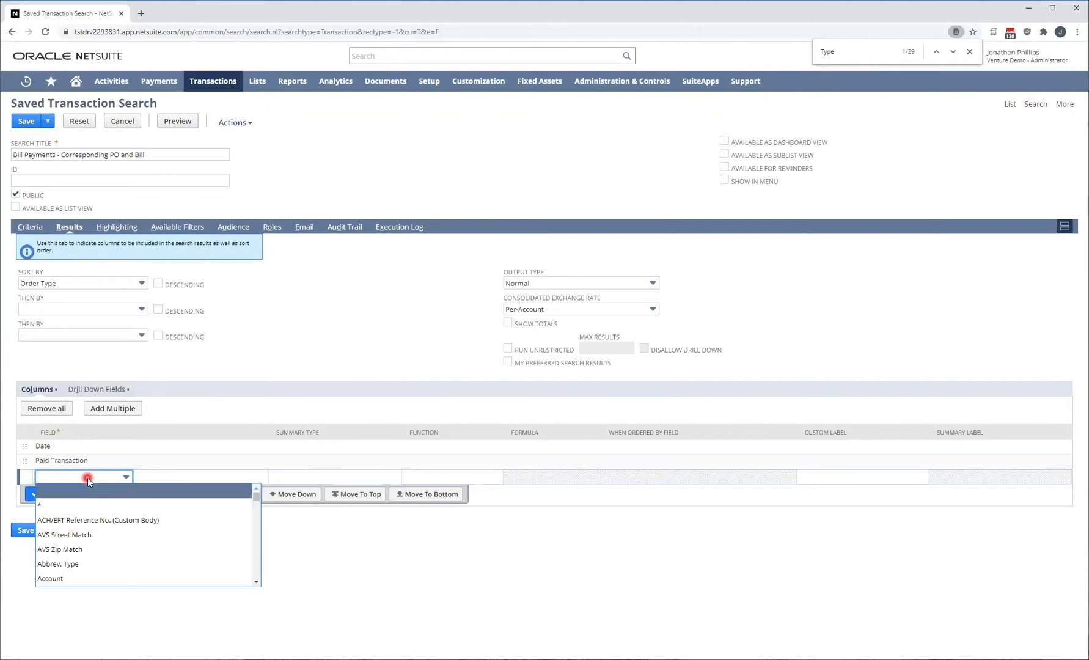
type("Paid Transaction")
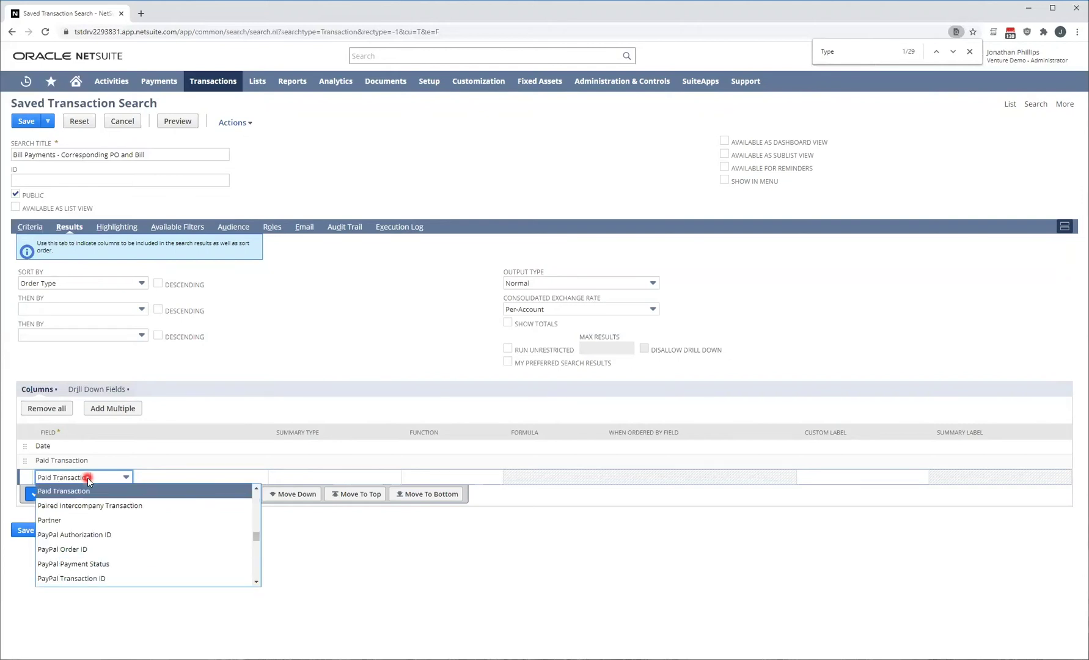
type(" Fields...")
key("Return")
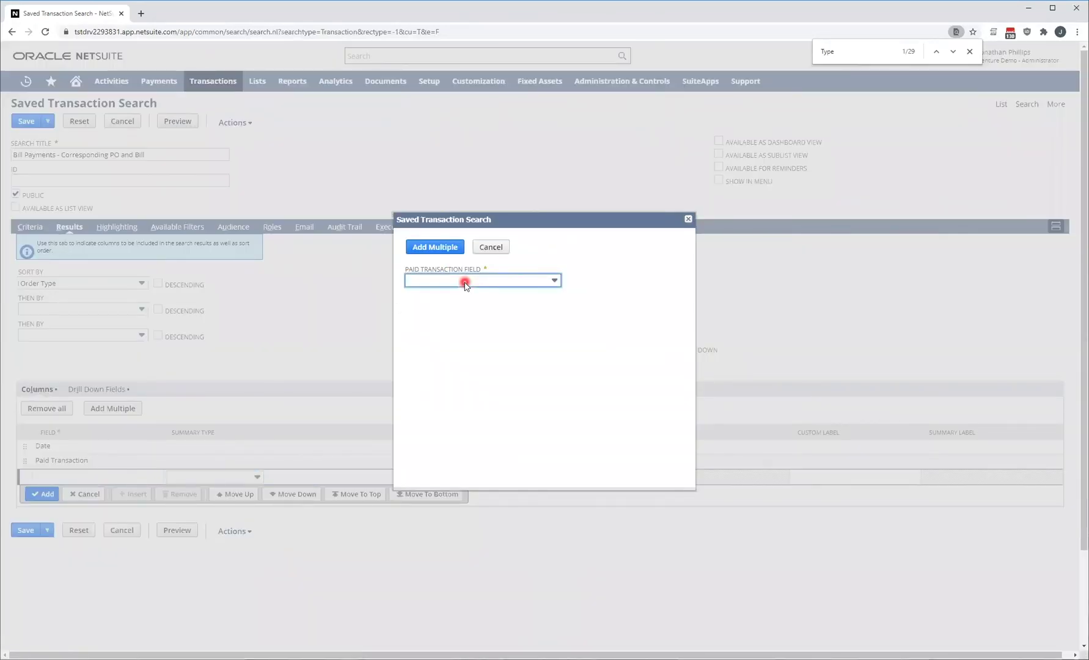
Add a Paid Transaction : Created From result column
left_click(464, 280)
type("cre")
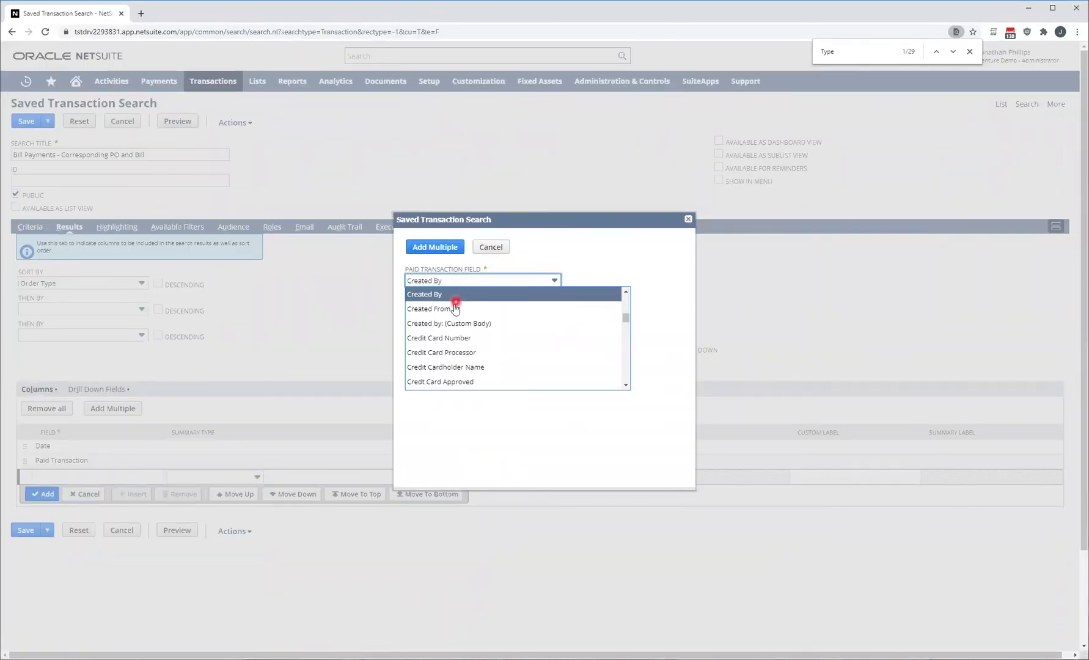
left_click(460, 304)
left_click(49, 494)
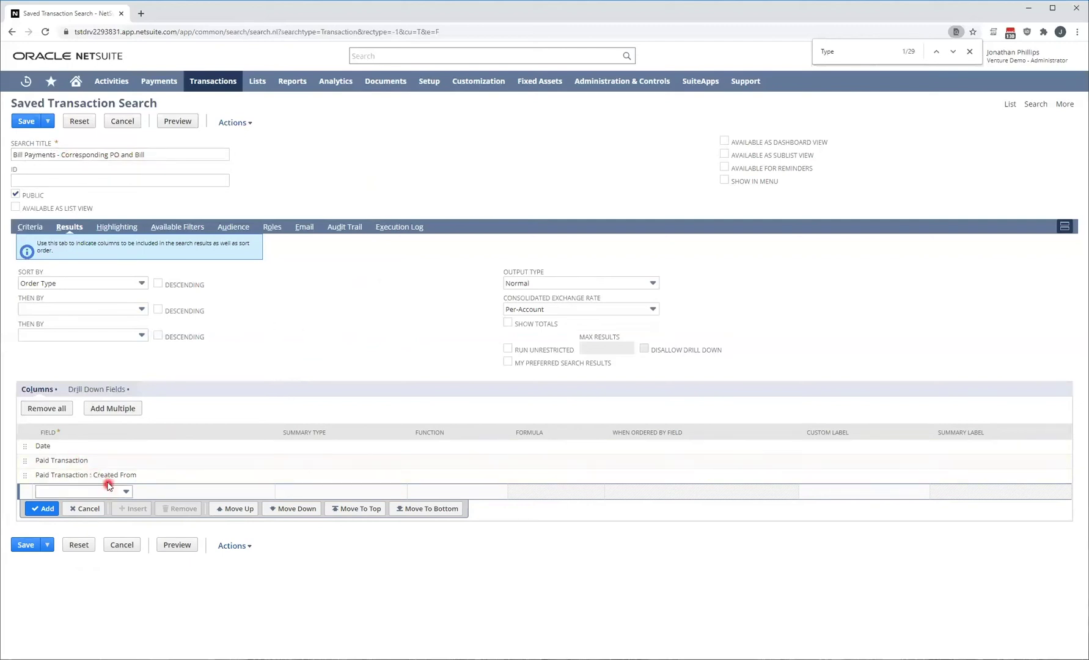
left_click(126, 476)
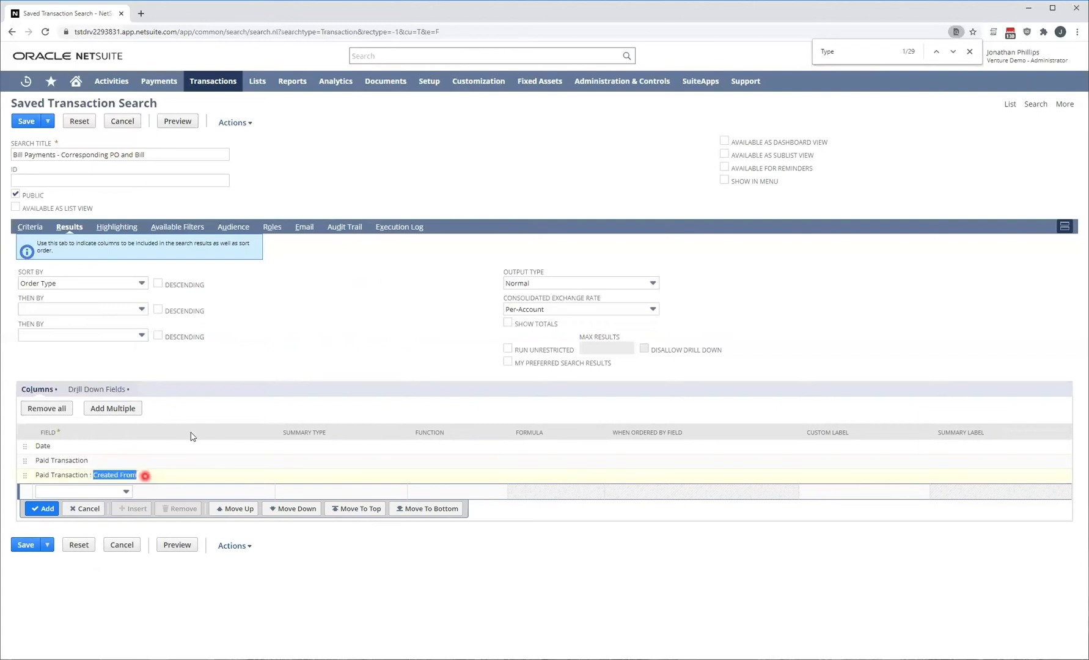
left_click(343, 317)
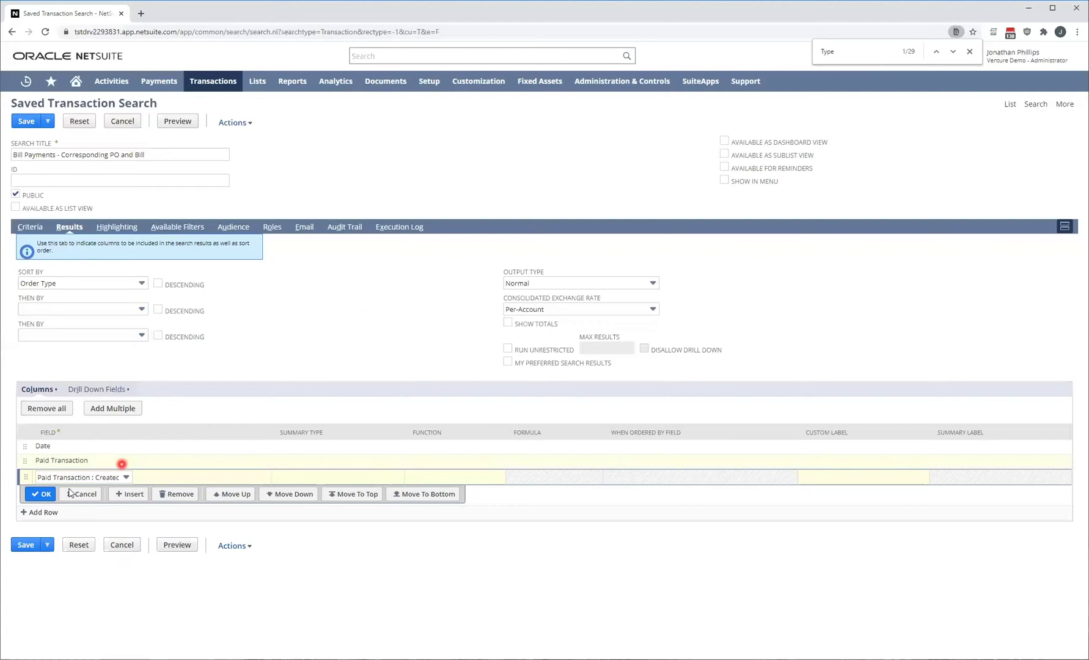
left_click(41, 494)
Discard the stray Paid Transaction : Created By column line, leaving the Field box empty
left_click(104, 493)
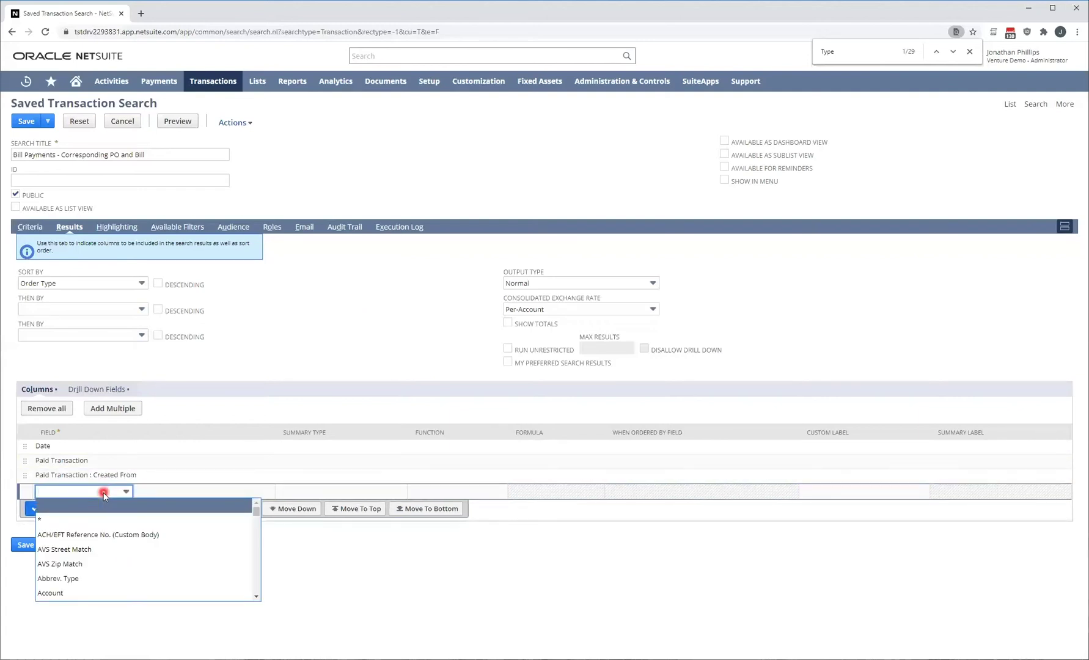
type("Paid Amount")
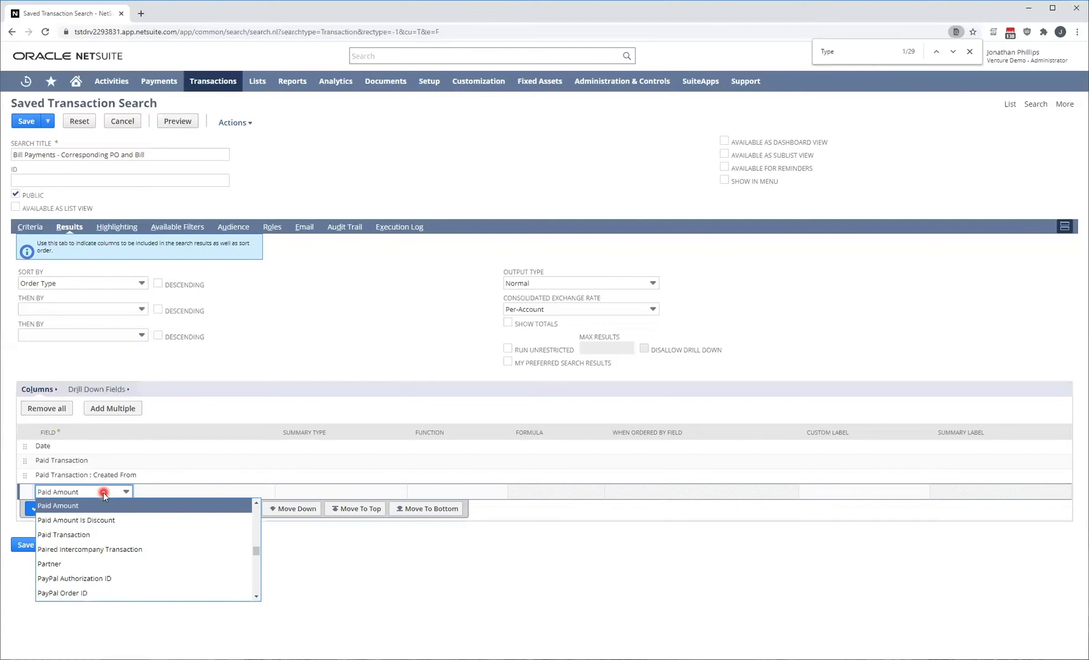
key("BackSpace")
key("BackSpace")
key("BackSpace")
key("BackSpace")
key("BackSpace")
key("BackSpace")
type("Transaction Fields...")
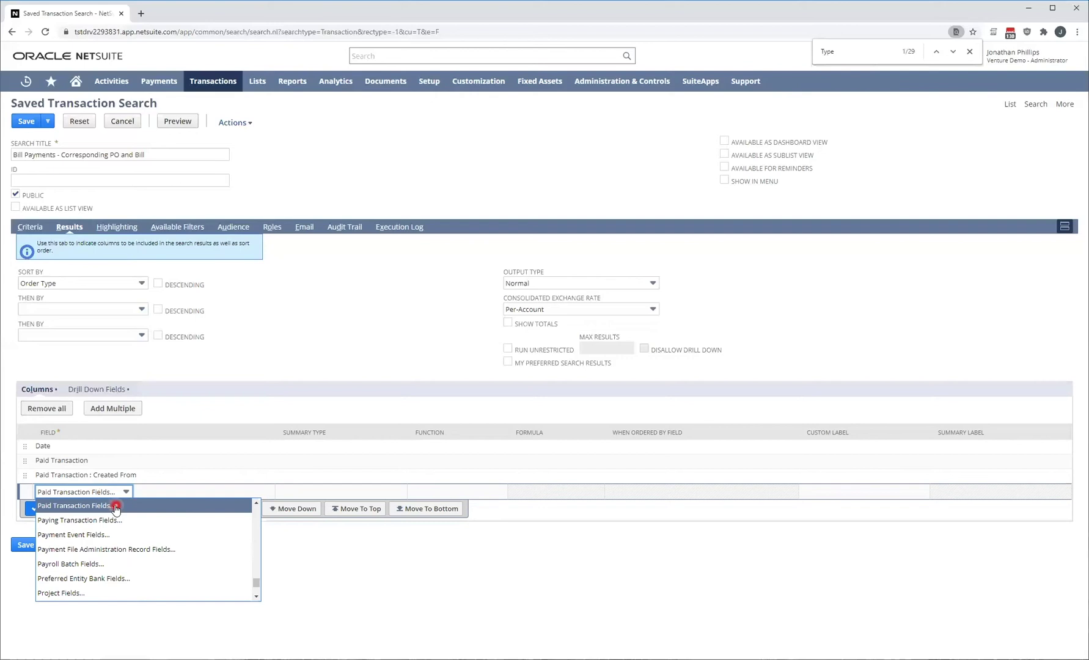
left_click(113, 507)
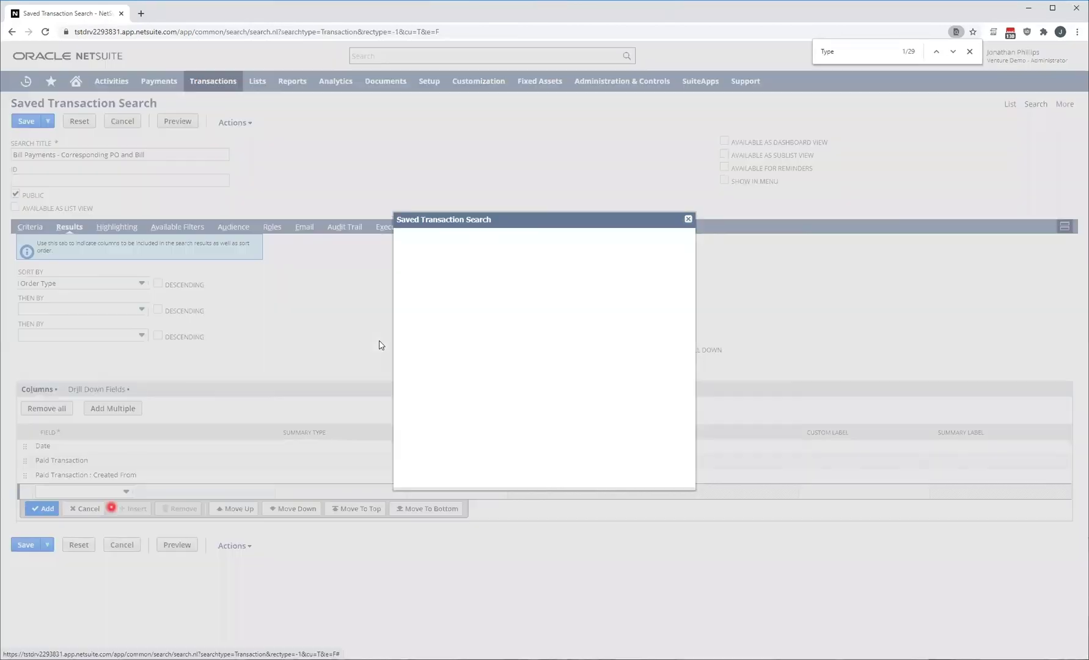
left_click(499, 281)
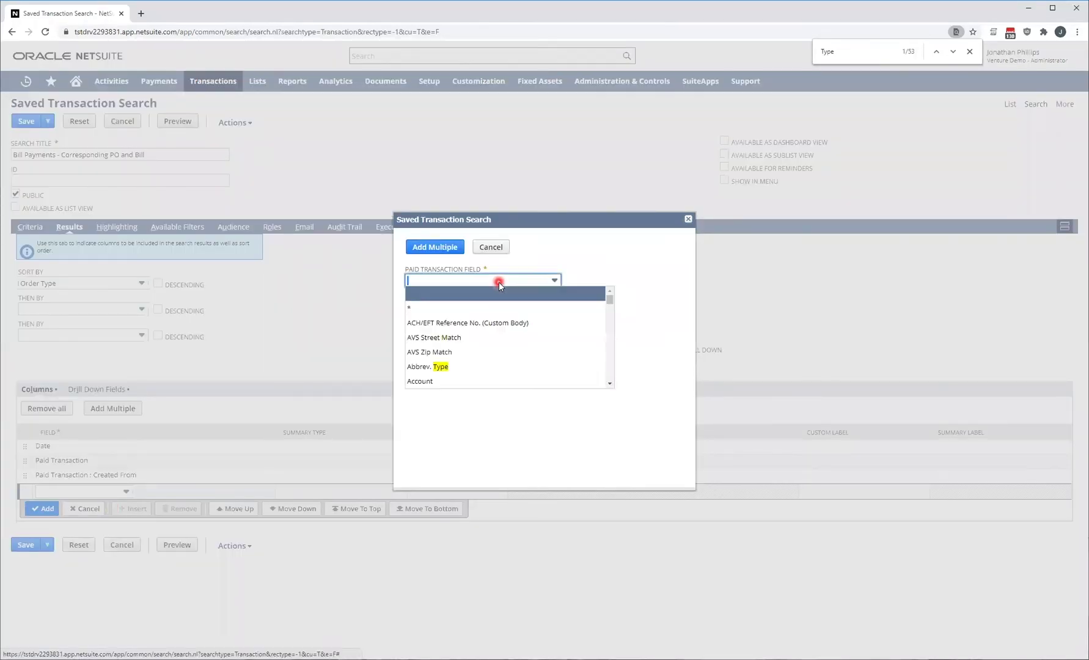
type("Created By")
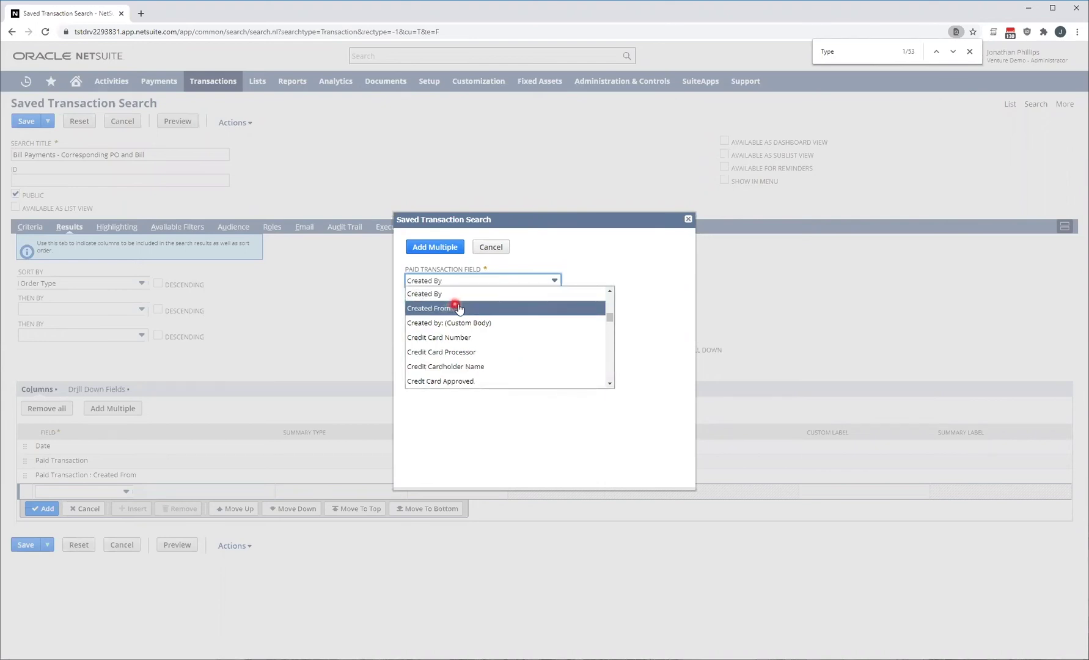
left_click(489, 248)
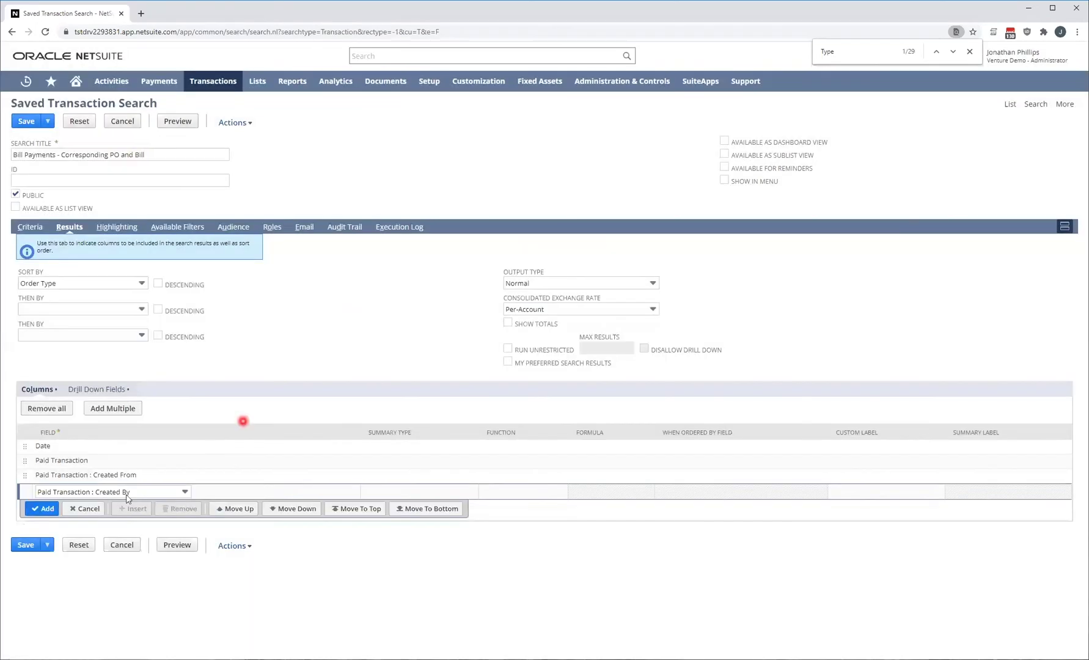
left_click(85, 509)
Add Paid Amount, Document Number and Name as result columns after Created From
left_click(93, 493)
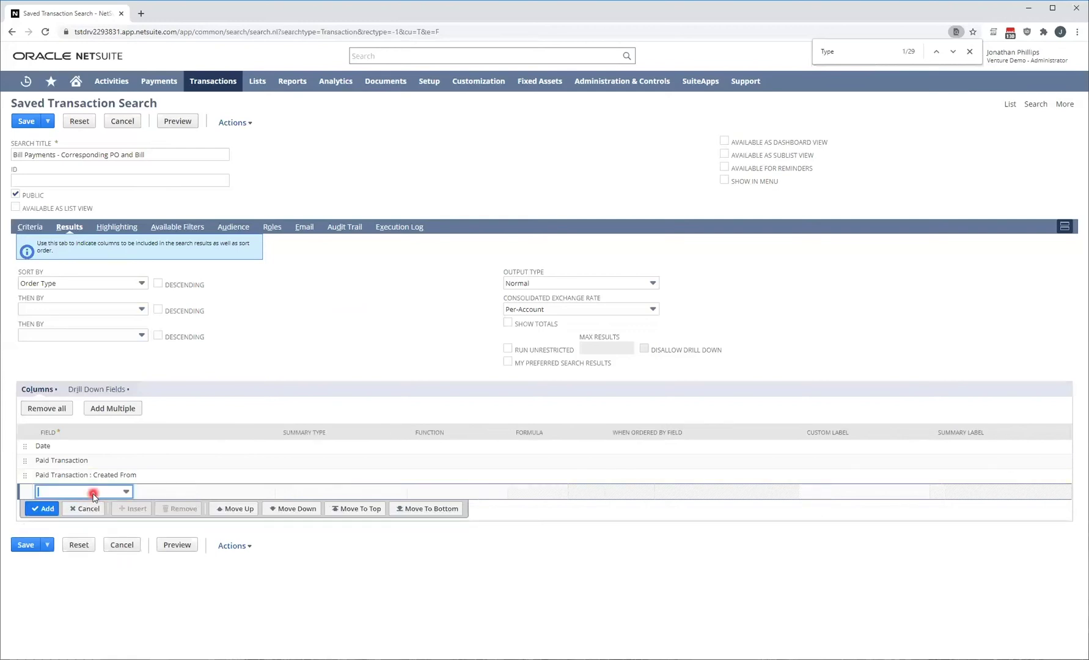
type("Paid Amount")
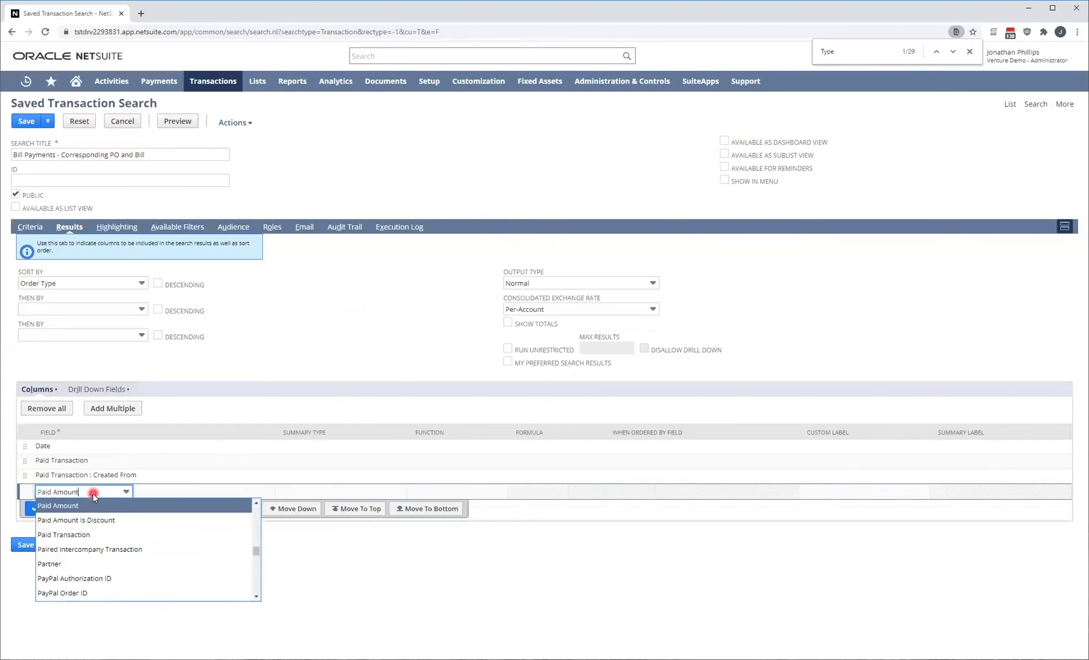
left_click(54, 507)
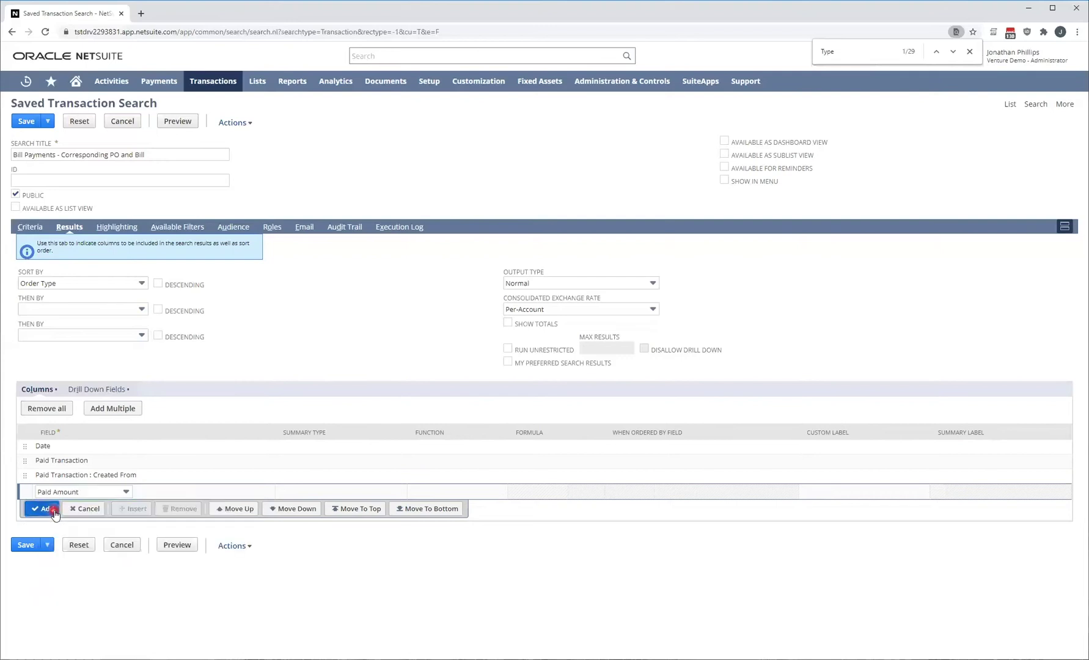
left_click(55, 511)
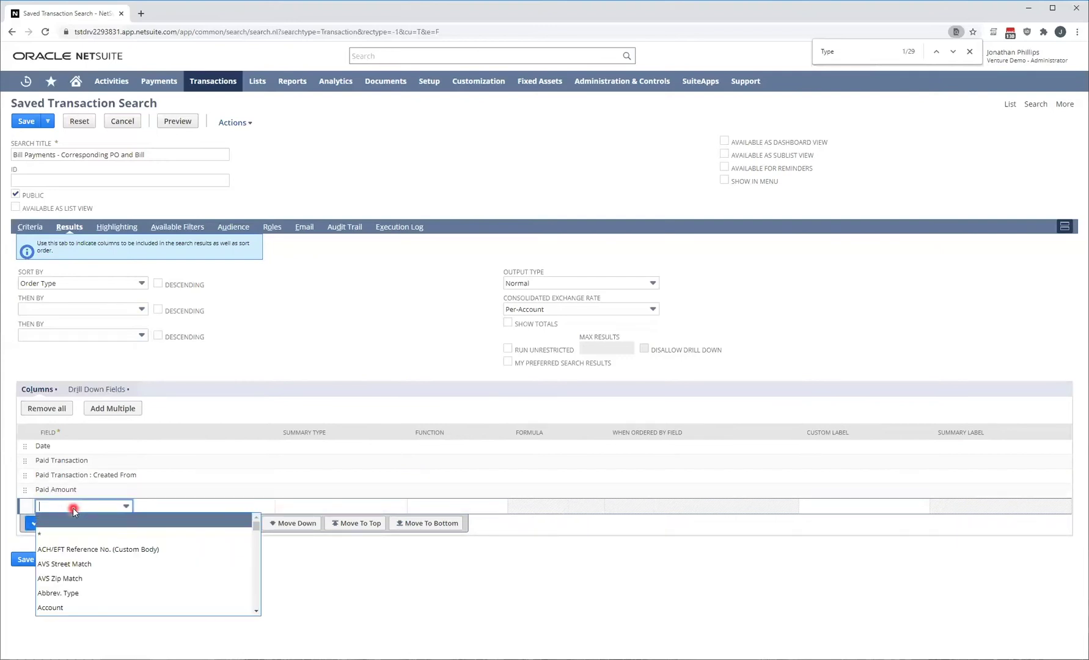
type("Document Date (Custom")
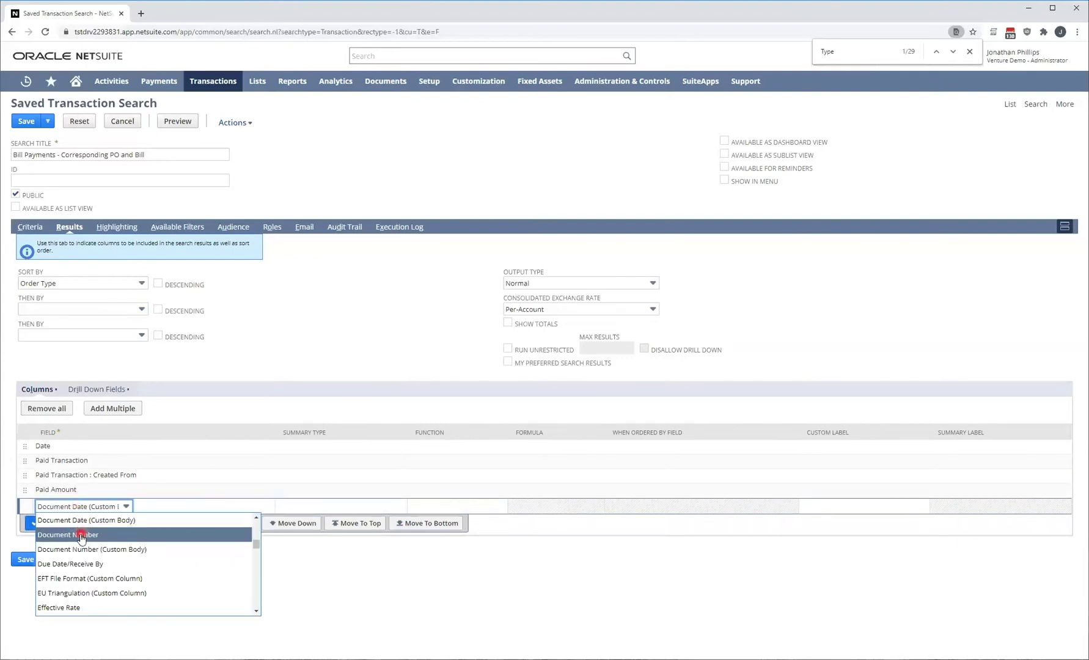
left_click(72, 535)
left_click(47, 524)
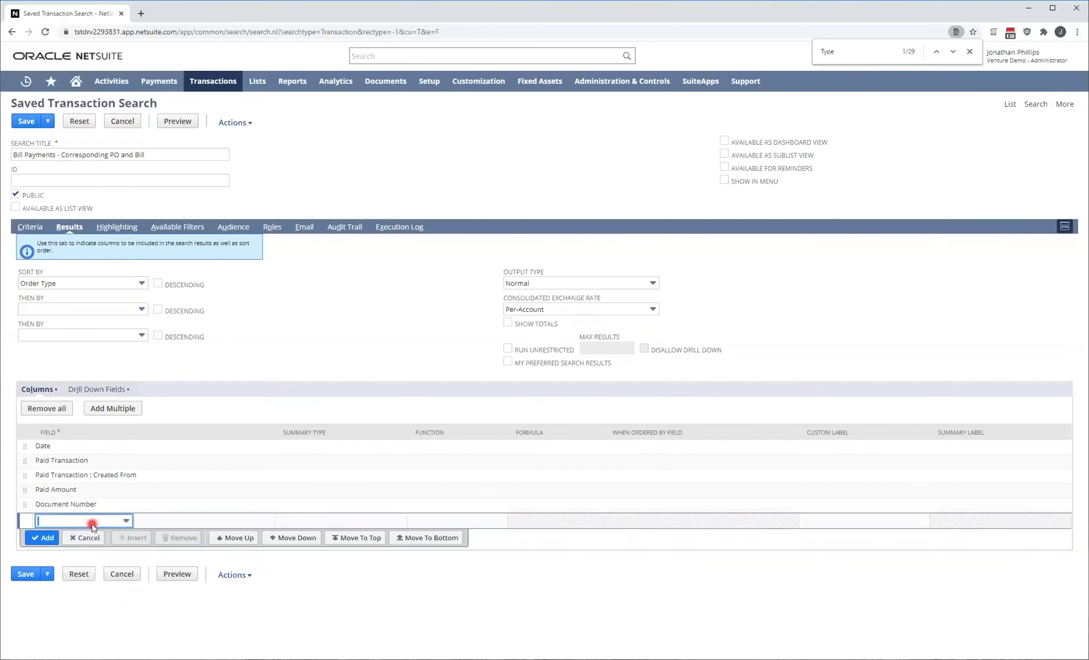
left_click(92, 525)
type("Name")
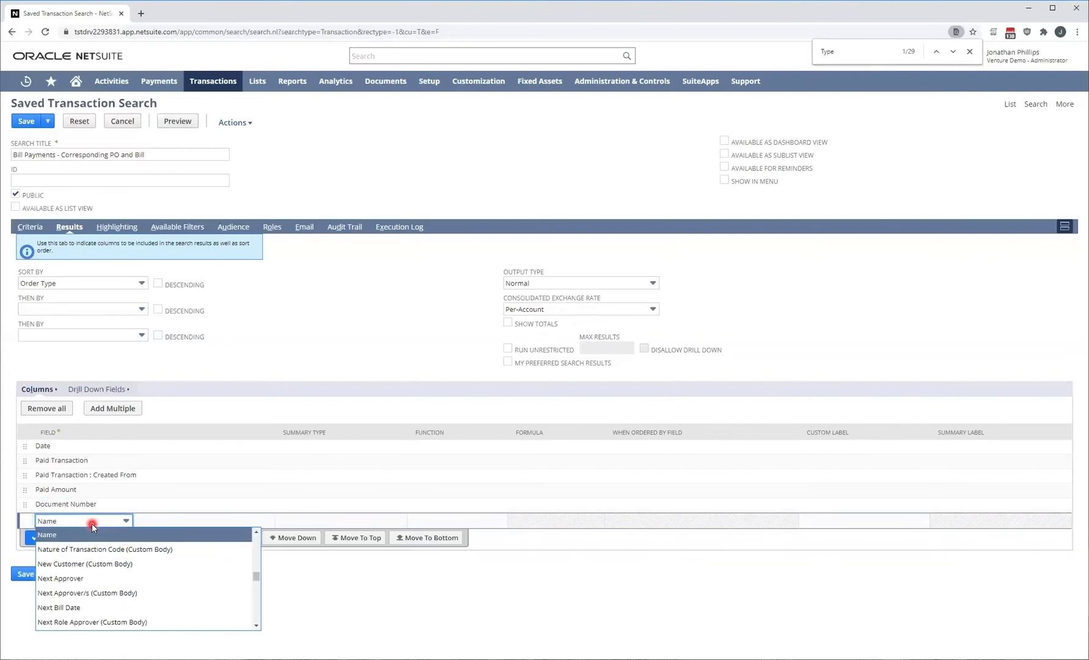
left_click(84, 536)
left_click(40, 539)
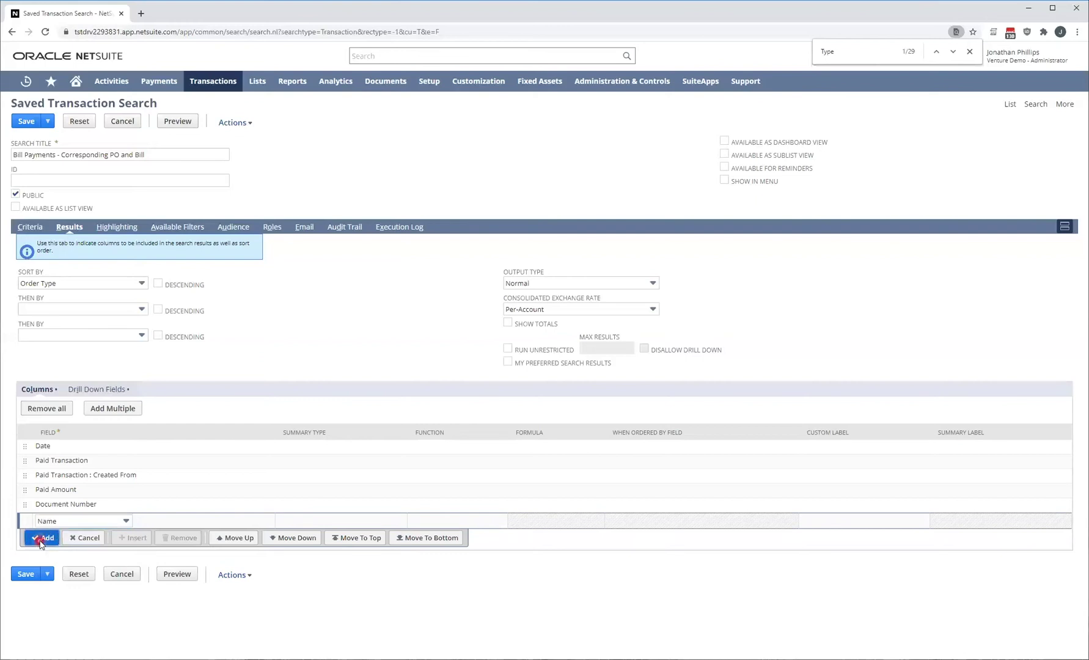
left_click(294, 330)
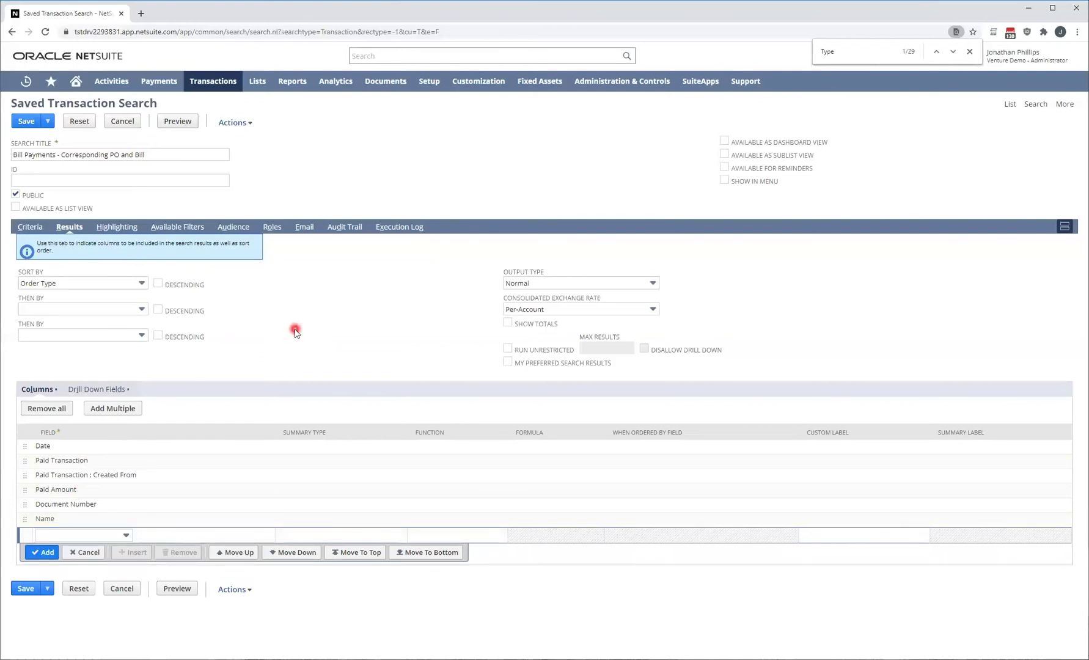
Label the Date column 'Date Paid' and the Paid Transaction column 'Bill Number'
left_click(362, 336)
left_click(846, 449)
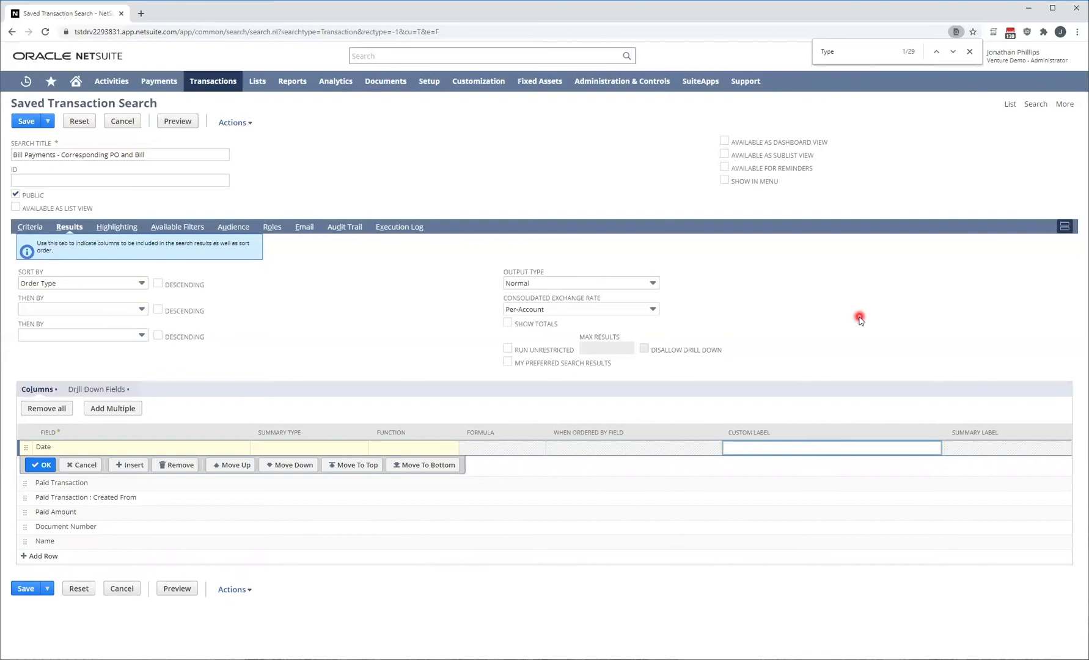
type("Date Paid")
left_click(773, 487)
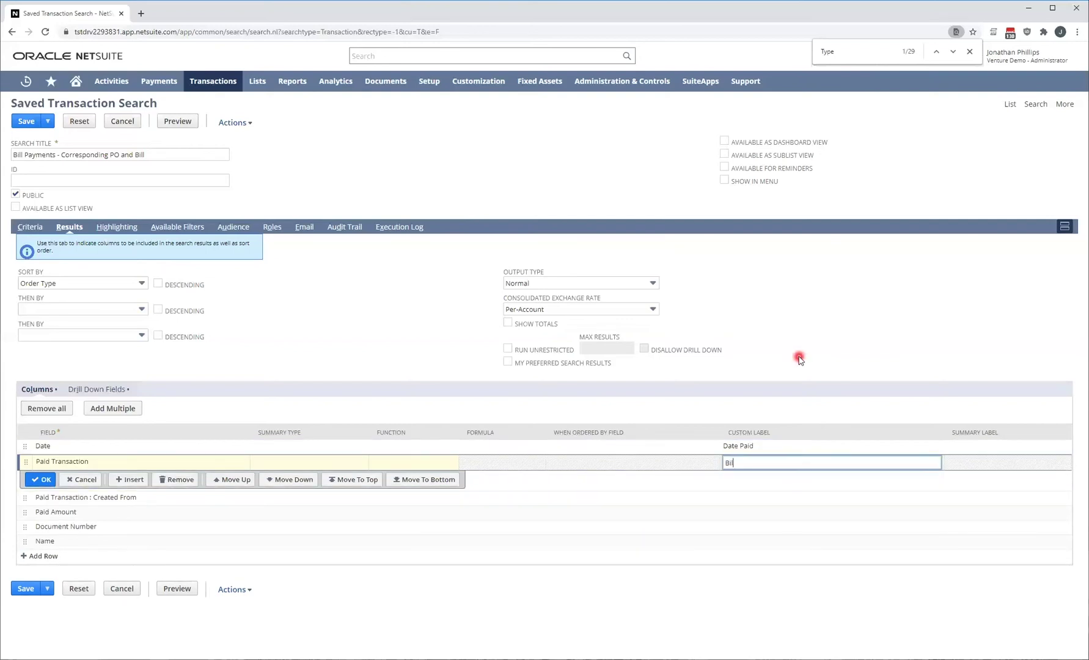
left_click(769, 498)
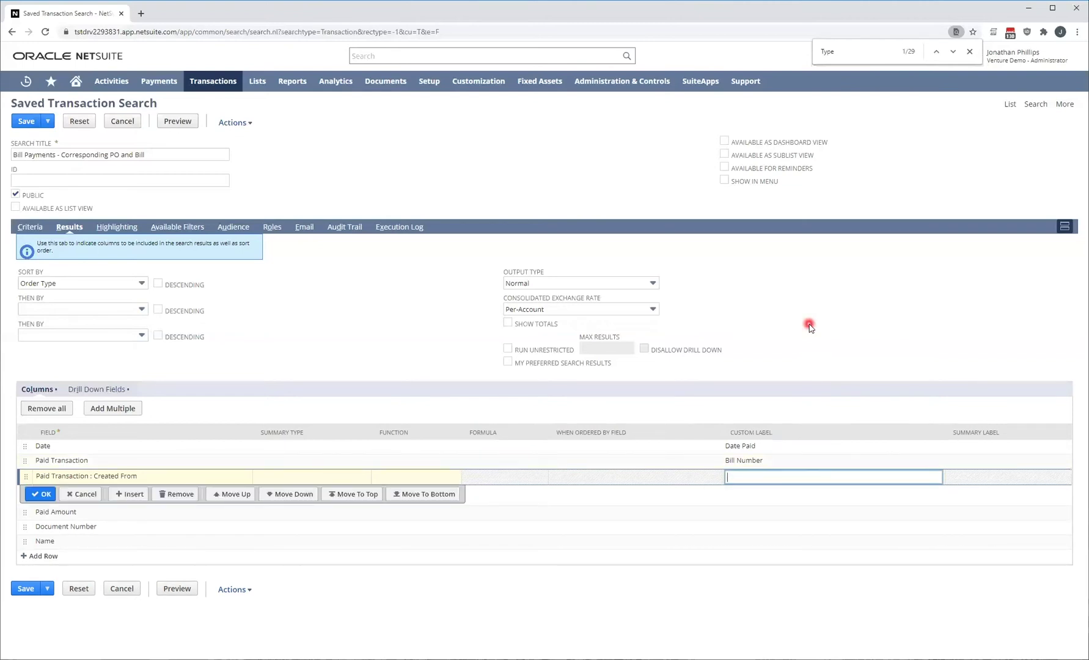
Label the remaining columns 'PO Number', 'Amount Paid', 'Check Number' and 'Payee'
type("PO Number")
left_click(759, 515)
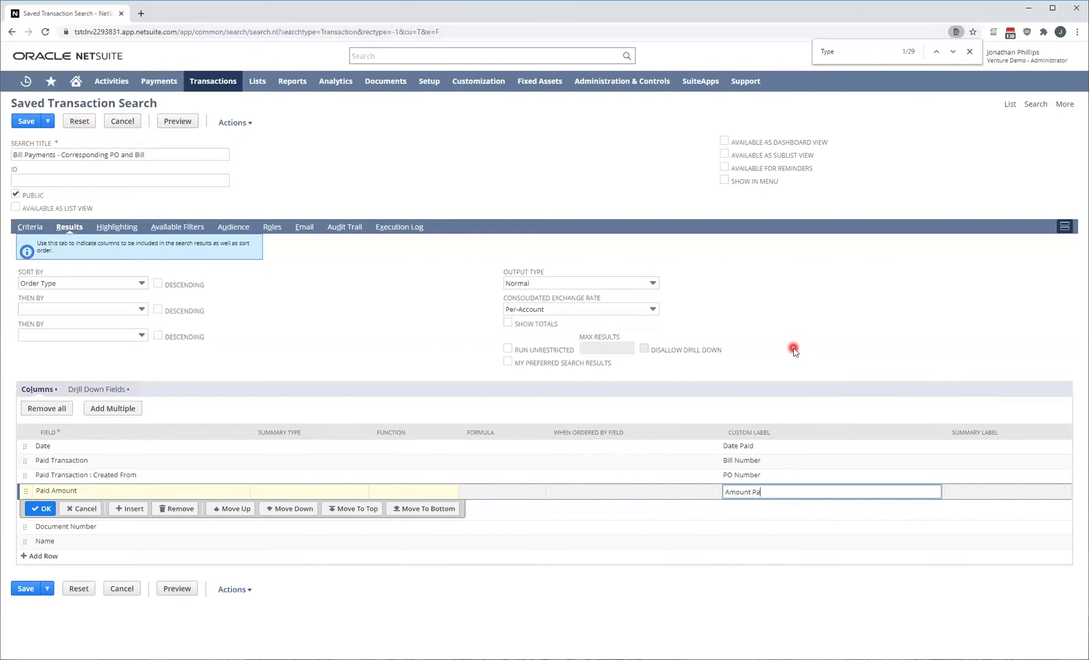
left_click(774, 526)
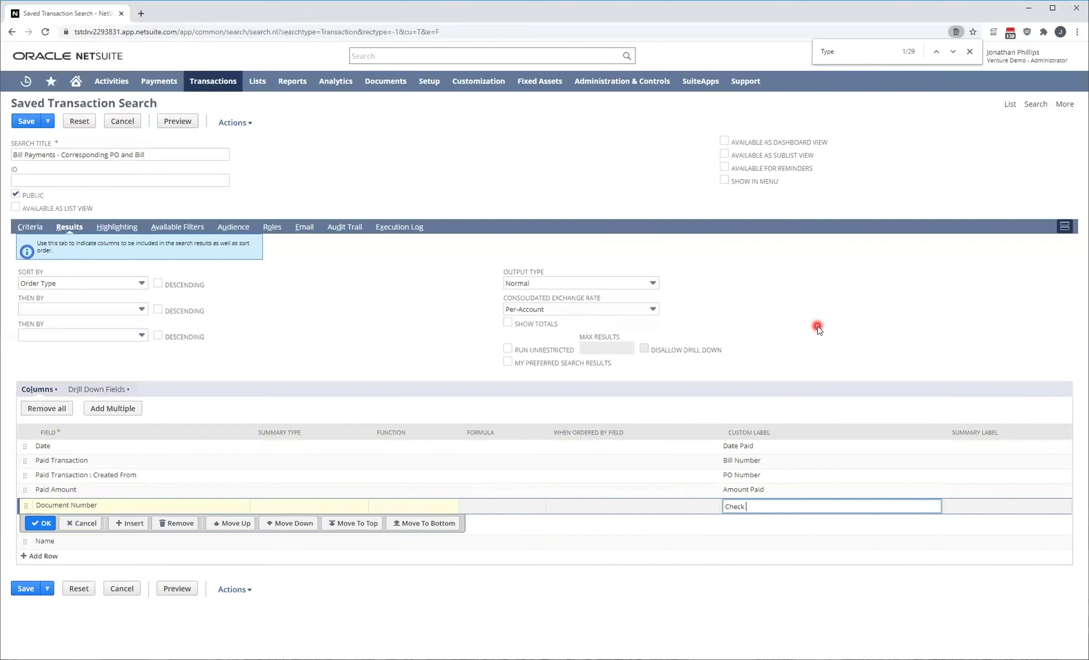
type("Check Number")
left_click(747, 543)
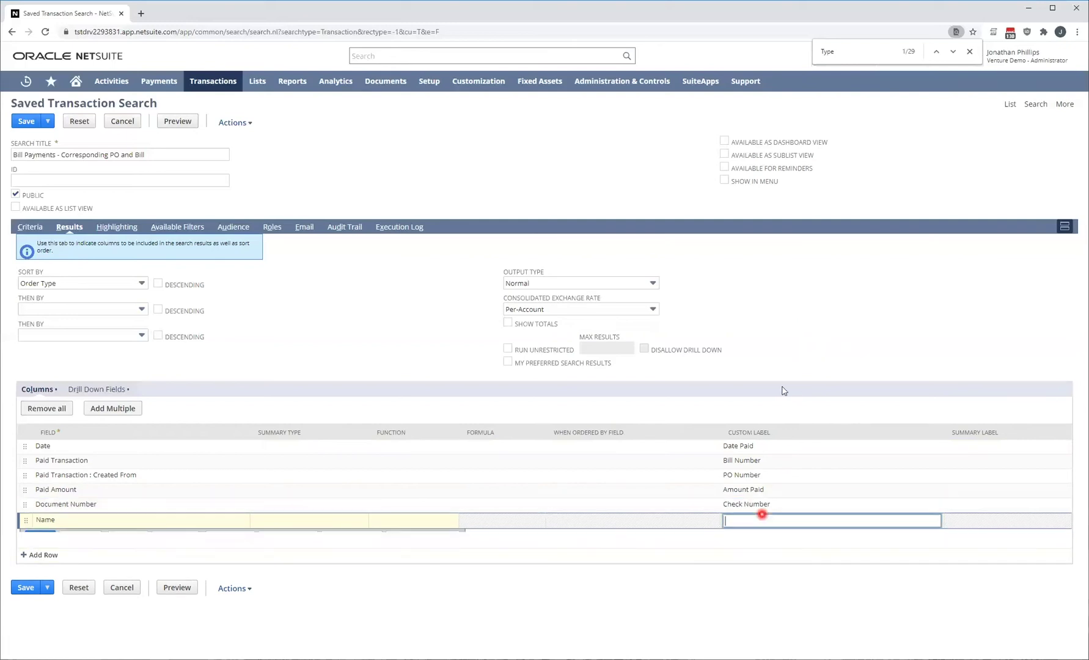
type("Payee")
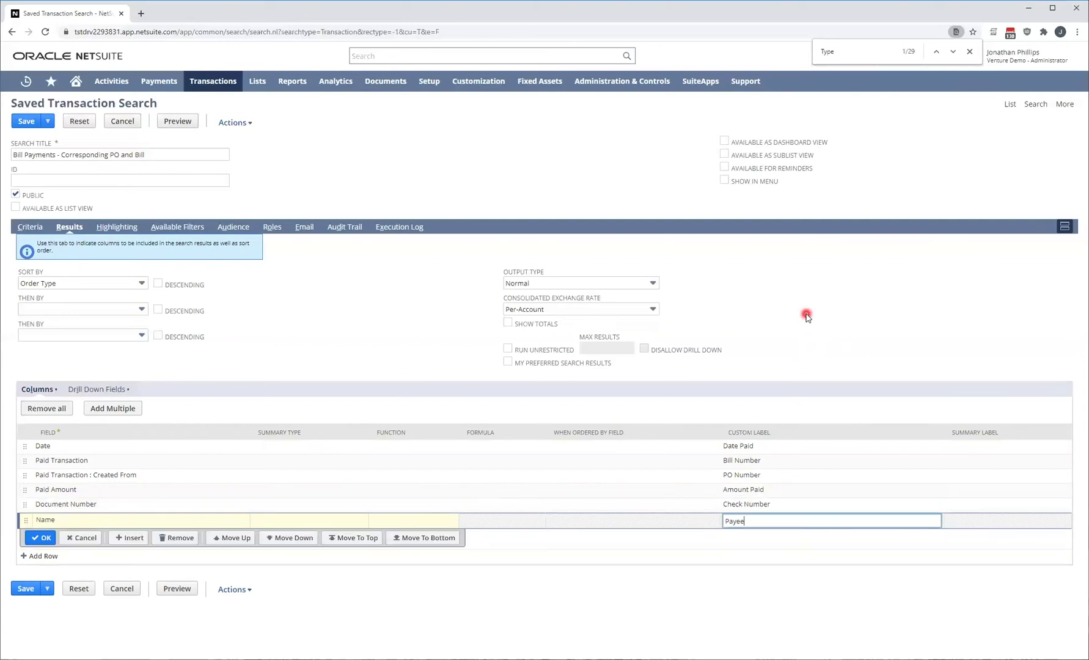
key("Return")
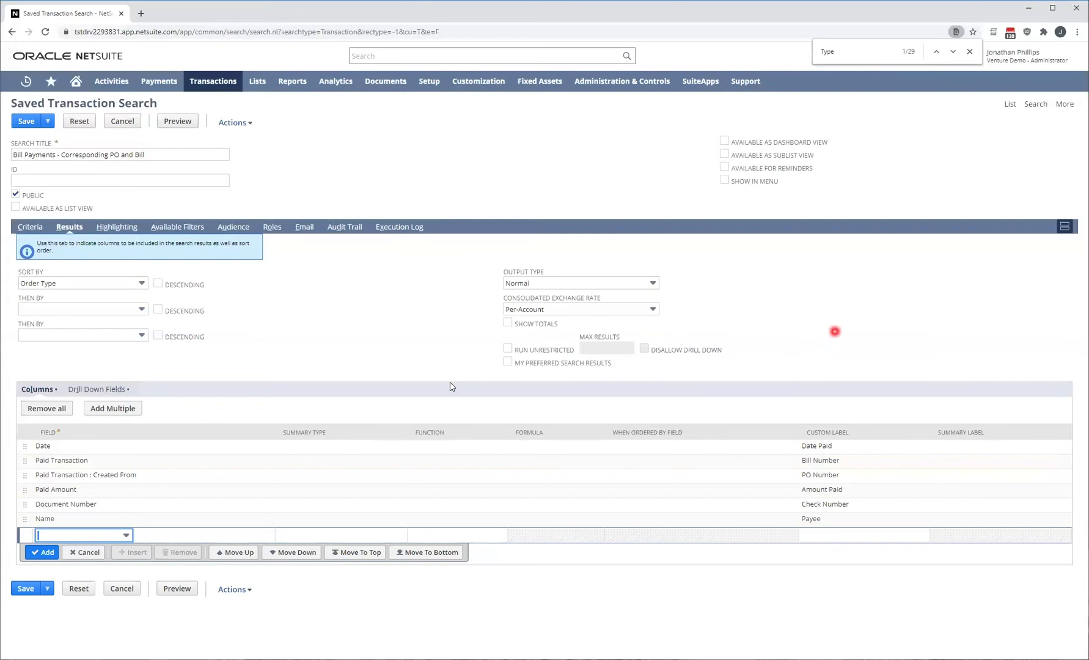
left_click(331, 343)
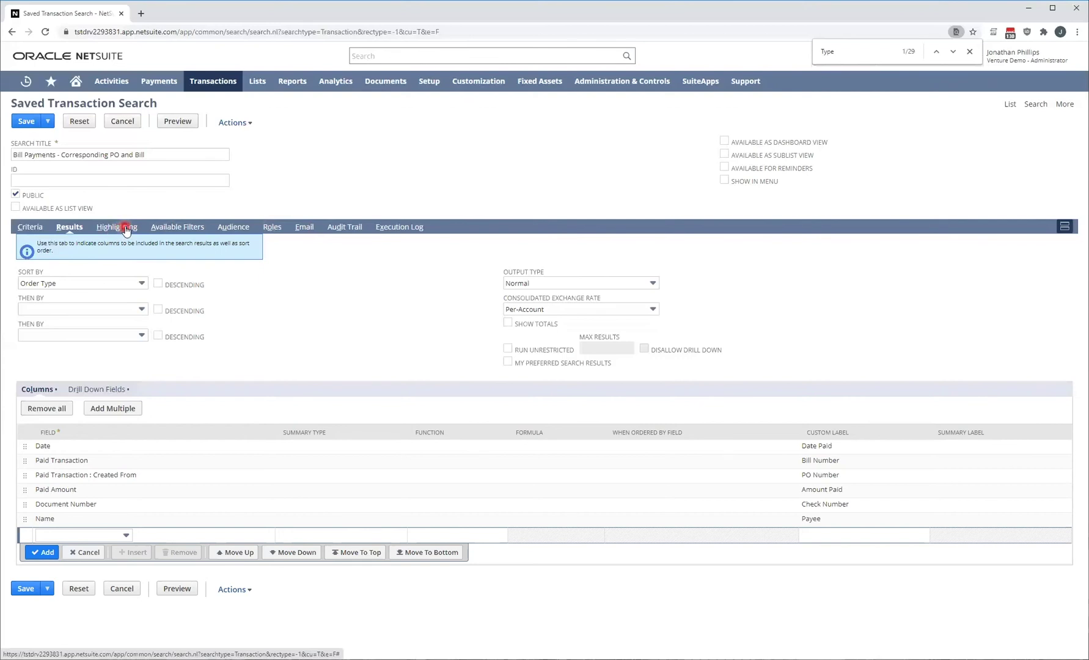
Go through the Criteria and Highlighting subtabs to the Available Filters subtab
left_click(30, 227)
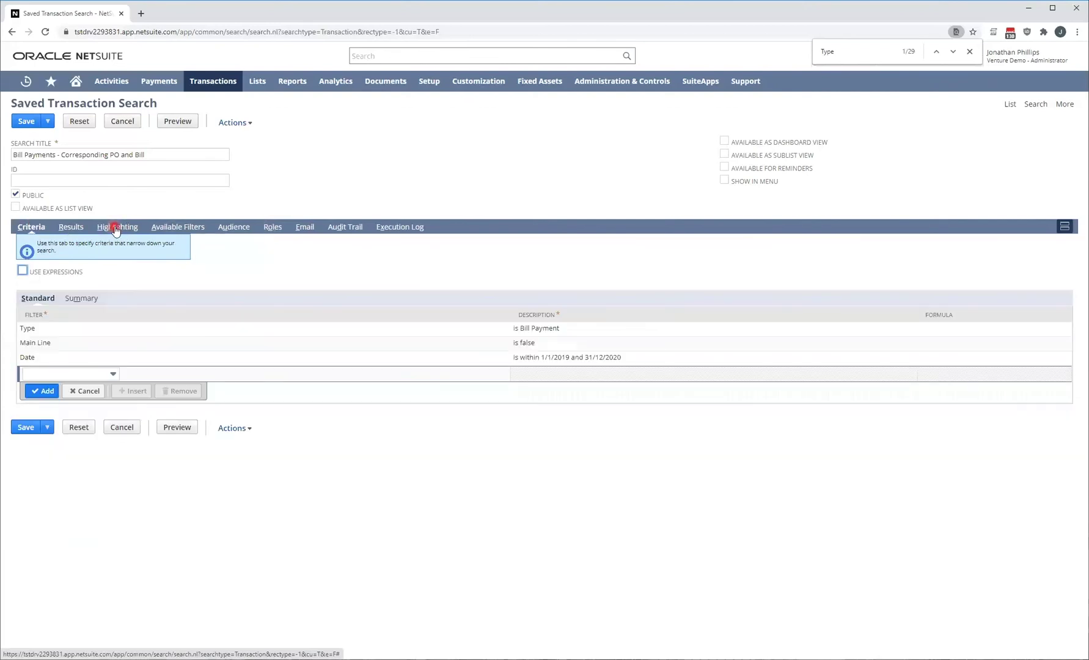
left_click(116, 228)
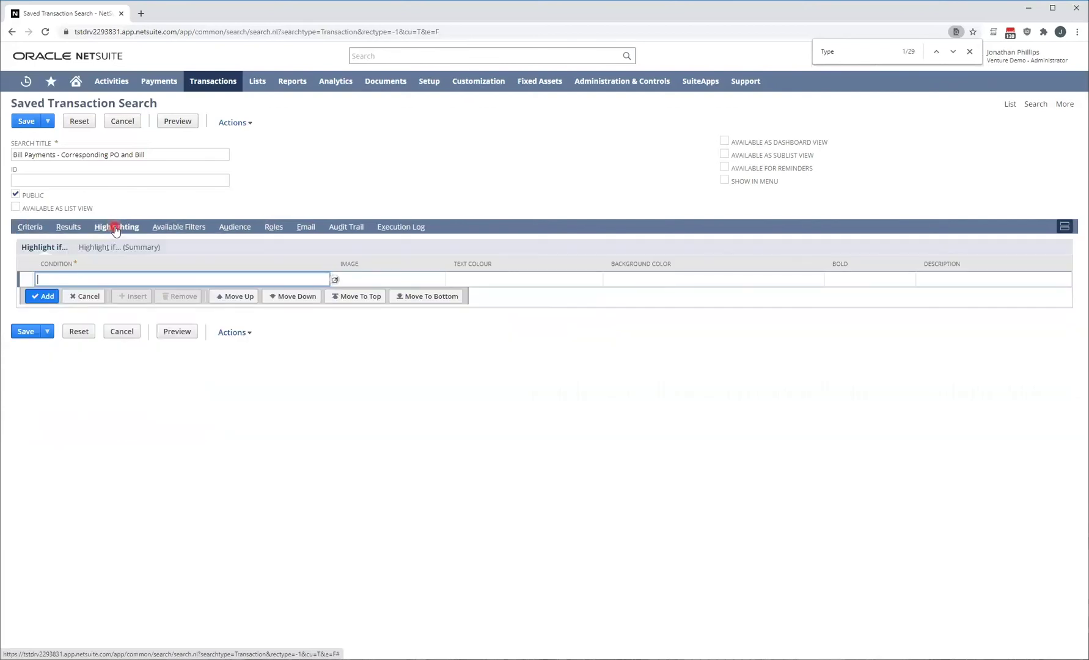
left_click(58, 278)
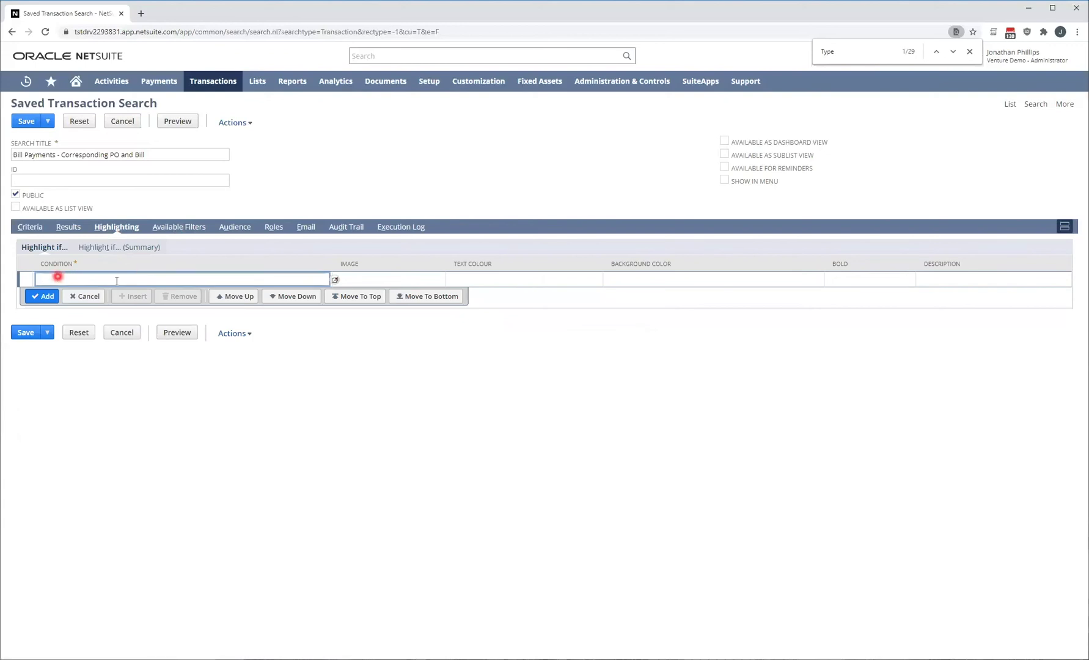
left_click(175, 227)
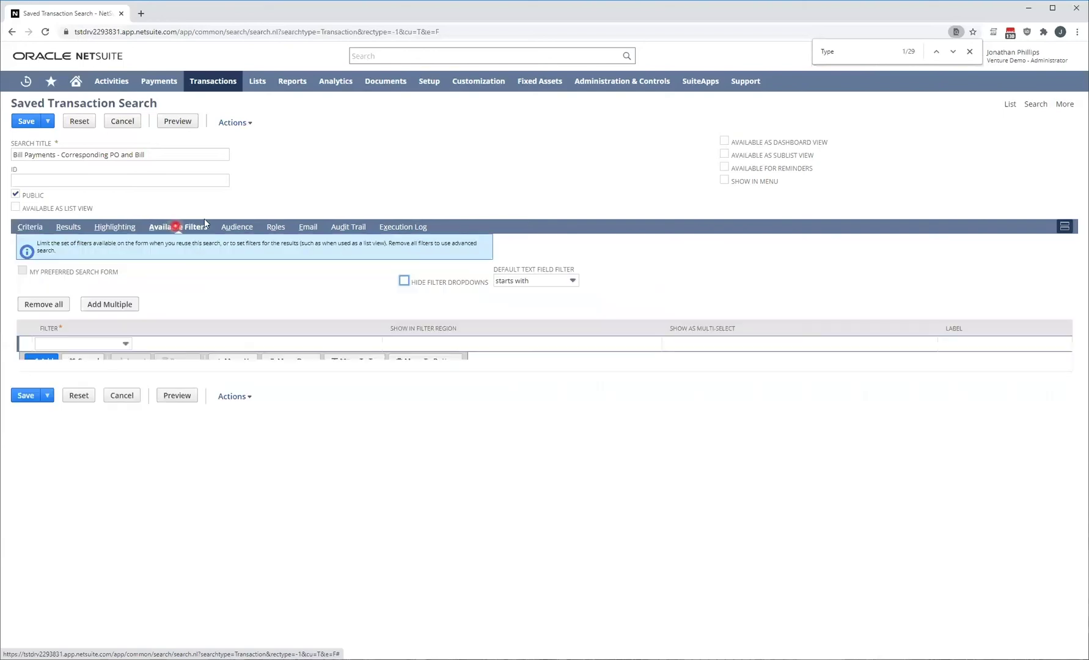
Add Name as an available filter with Show In Filter Region ticked
left_click(104, 344)
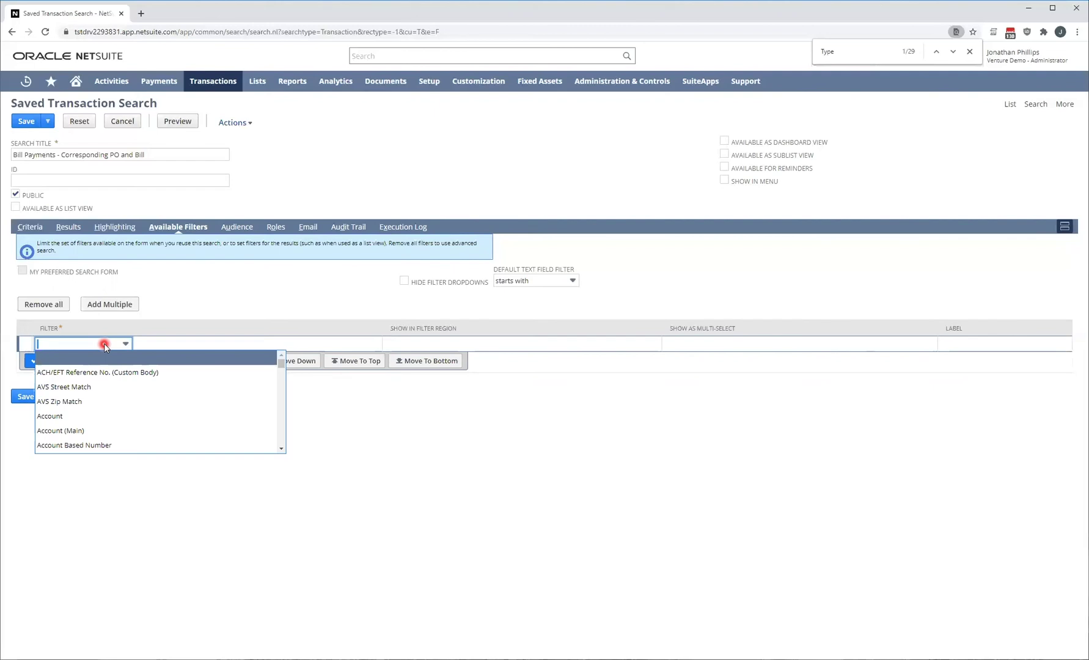
type("Name")
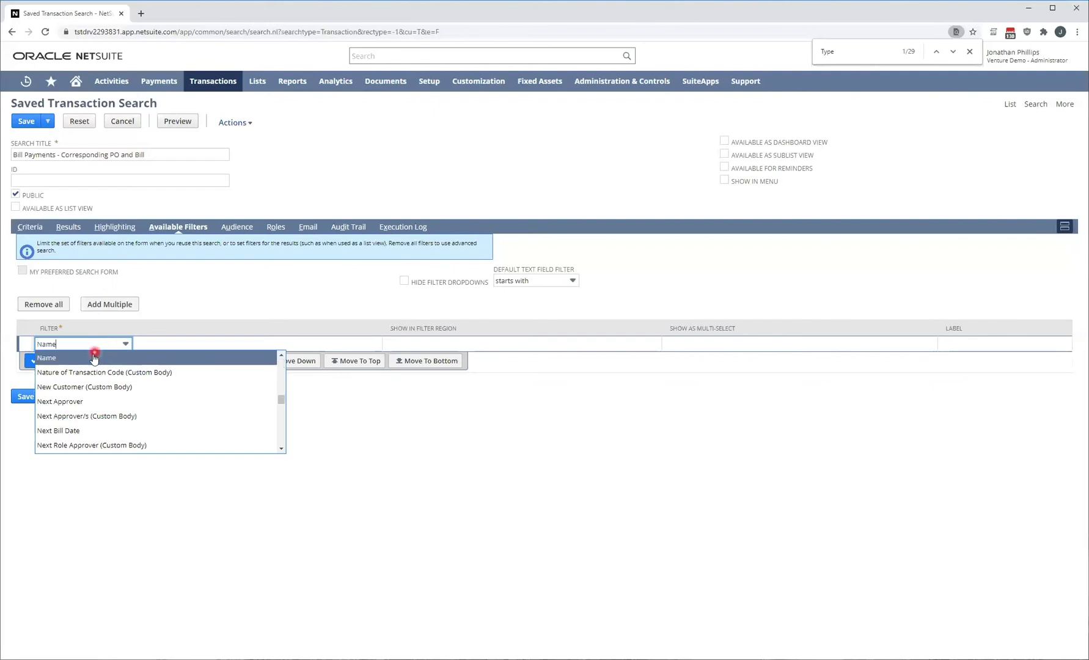
key("Return")
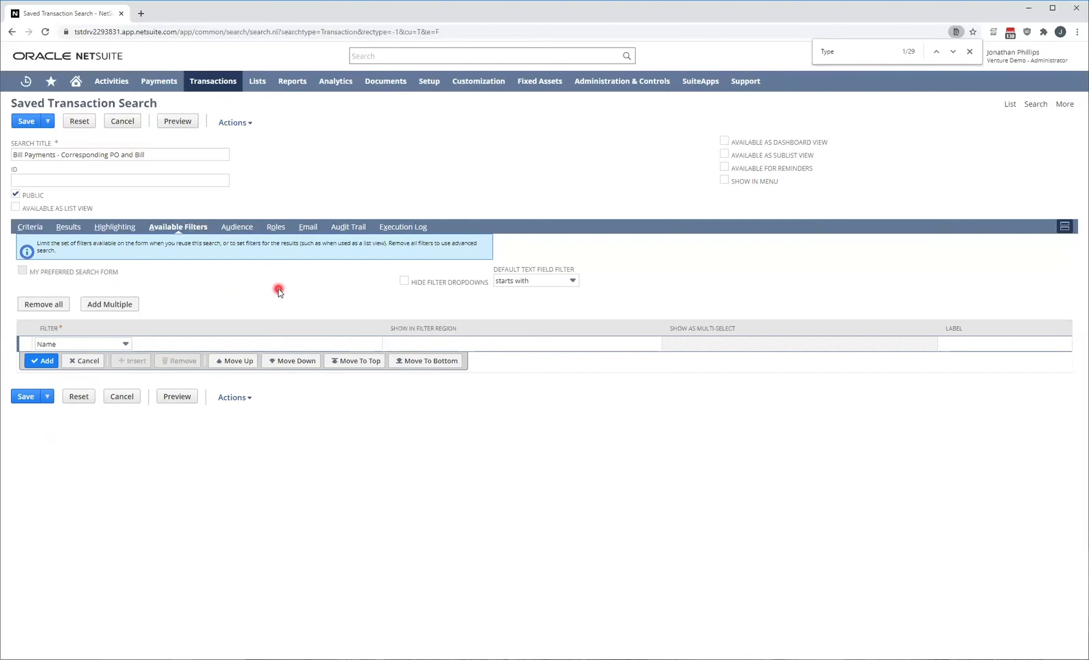
left_click(411, 345)
left_click(208, 343)
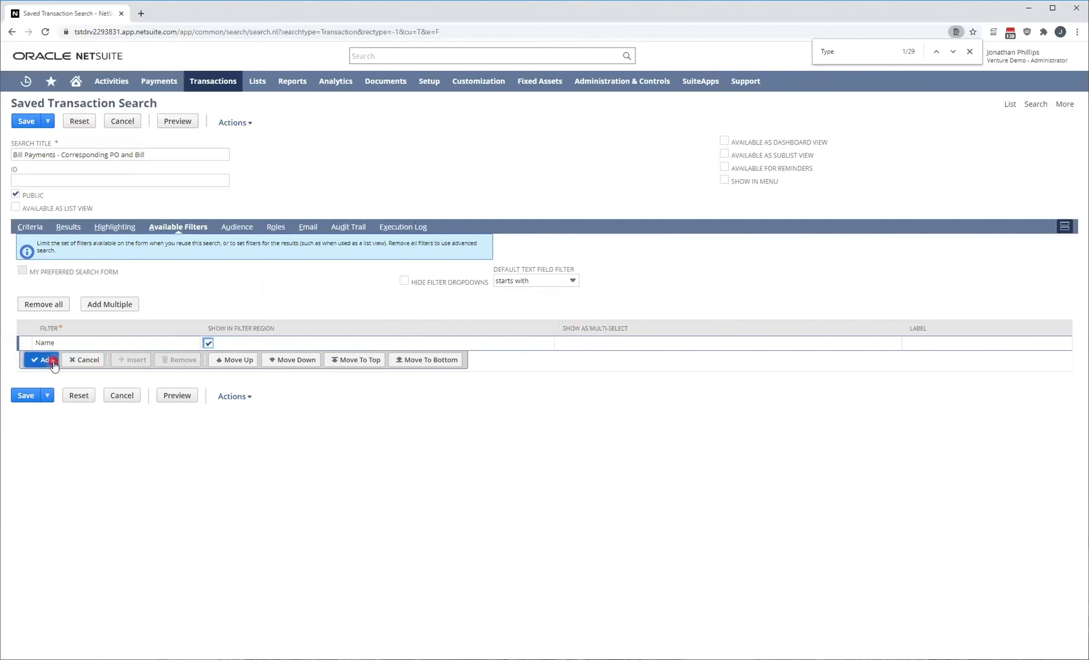
left_click(43, 360)
left_click(302, 288)
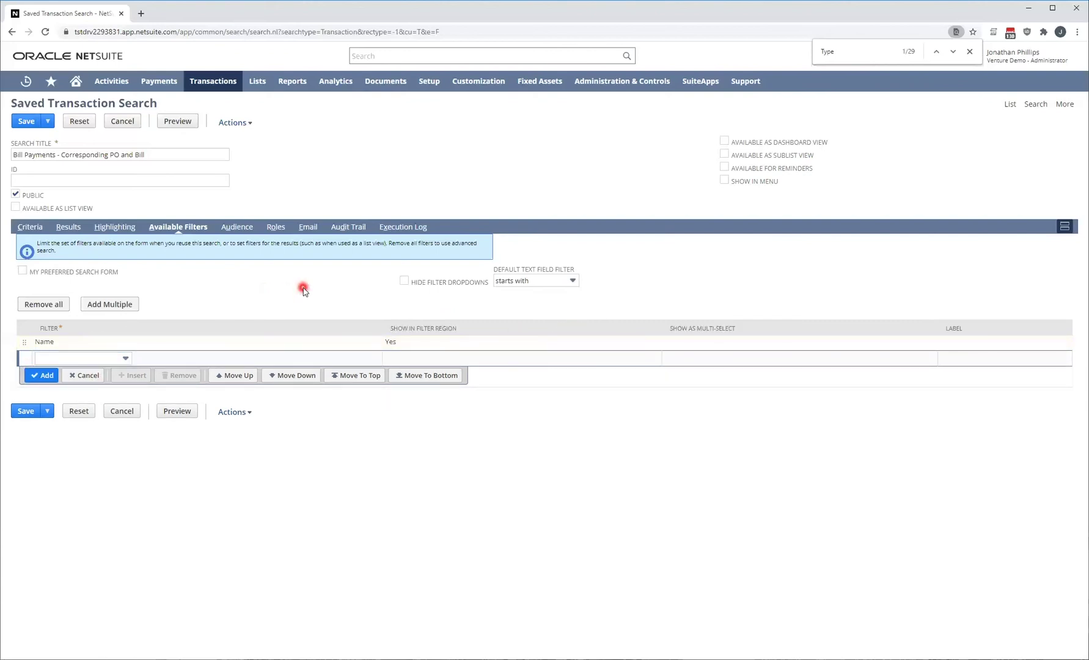
On the Audience subtab, uncheck Public so the search is no longer shared with everyone
left_click(244, 231)
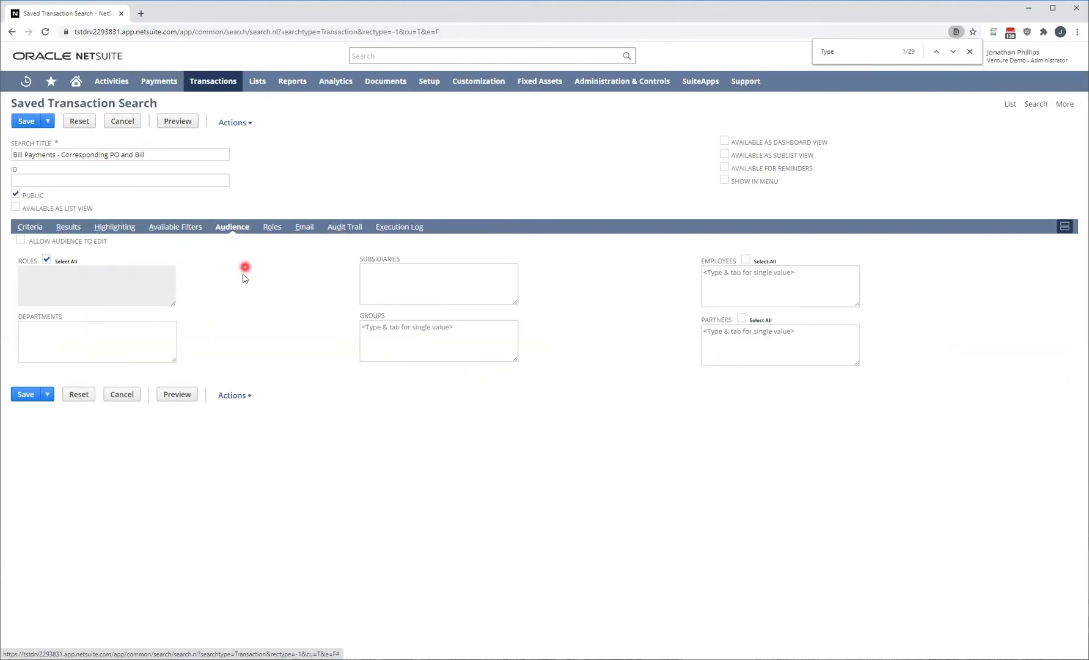
left_click(19, 197)
left_click(16, 196)
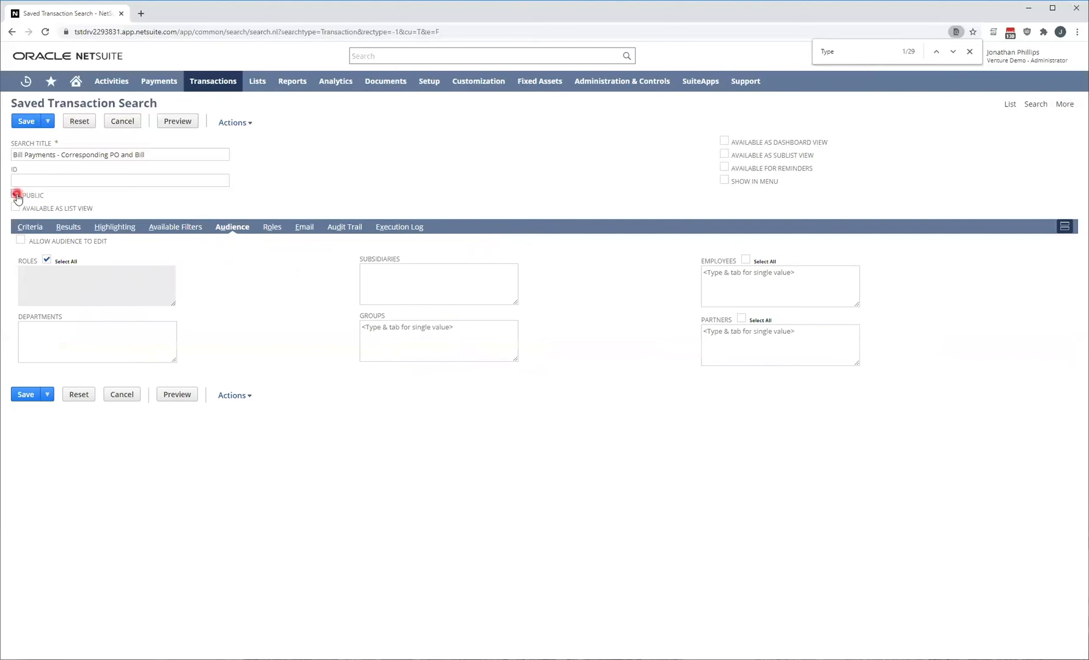
left_click(15, 195)
left_click(16, 195)
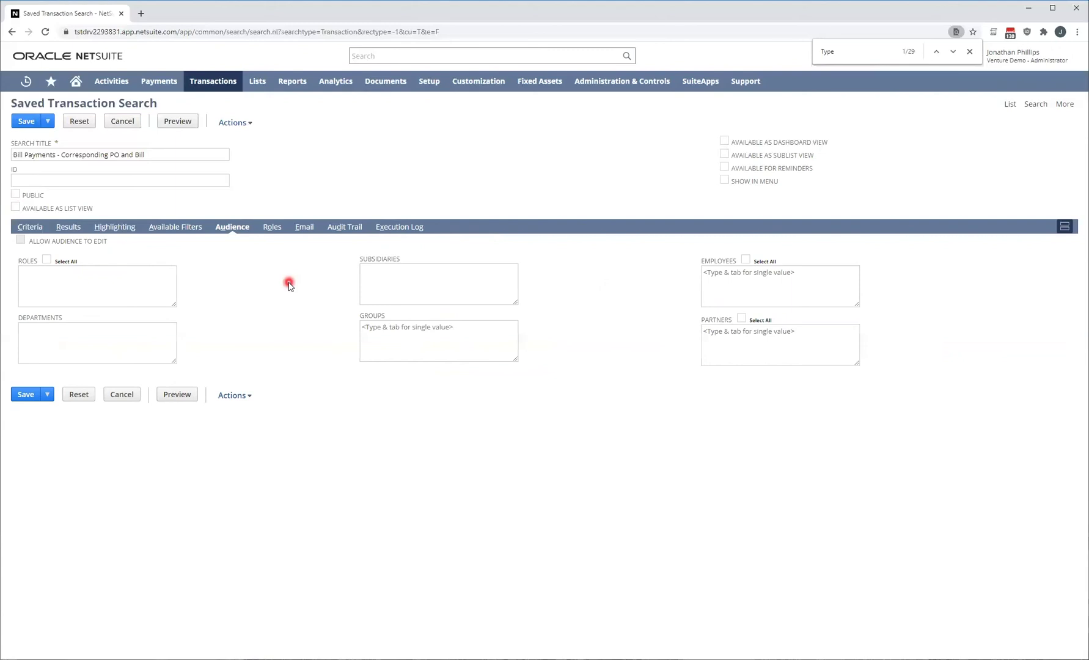
Share with roles A/P Clerk, A/R Clerk, Accountant, Accountant (Reviewer), ANZ FF PRM A/P and A/R Officer
left_click(140, 276)
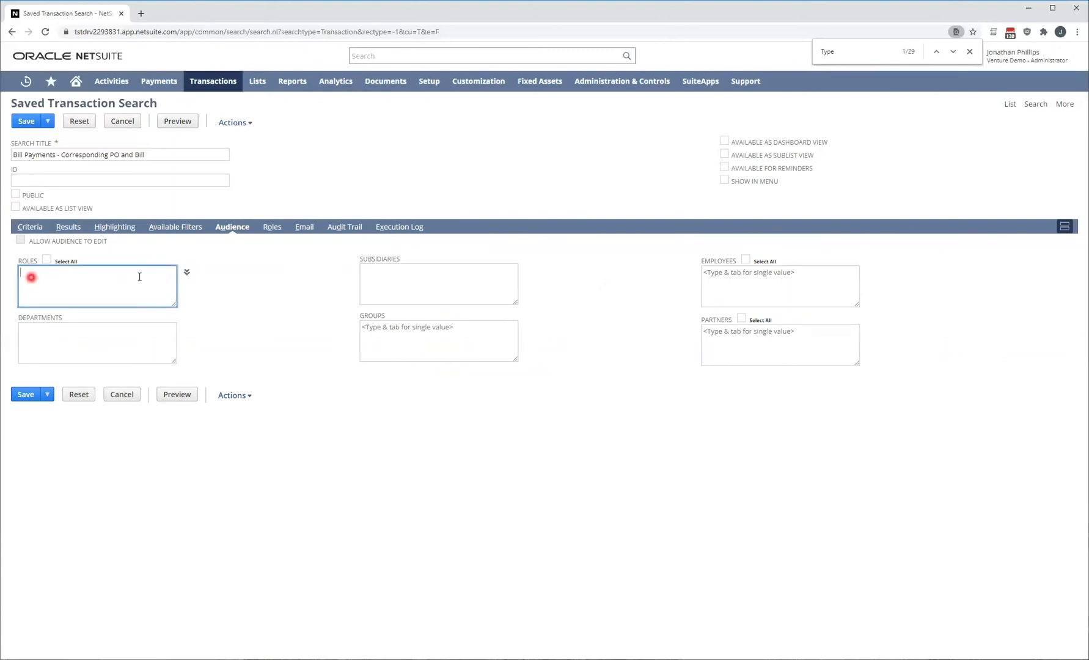
left_click(188, 273)
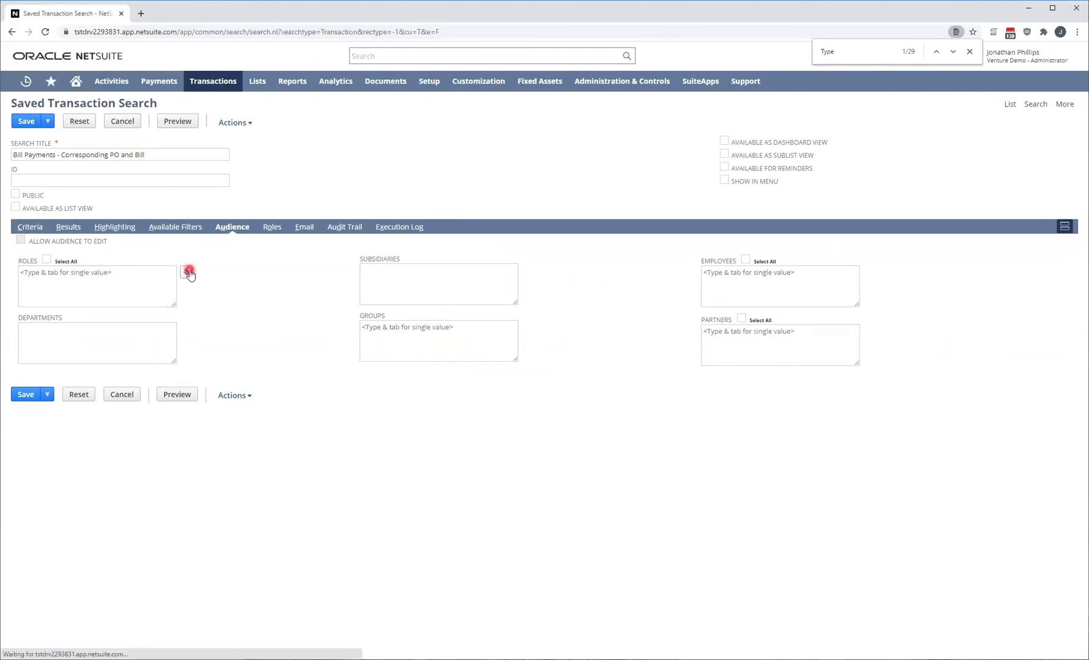
left_click(130, 391)
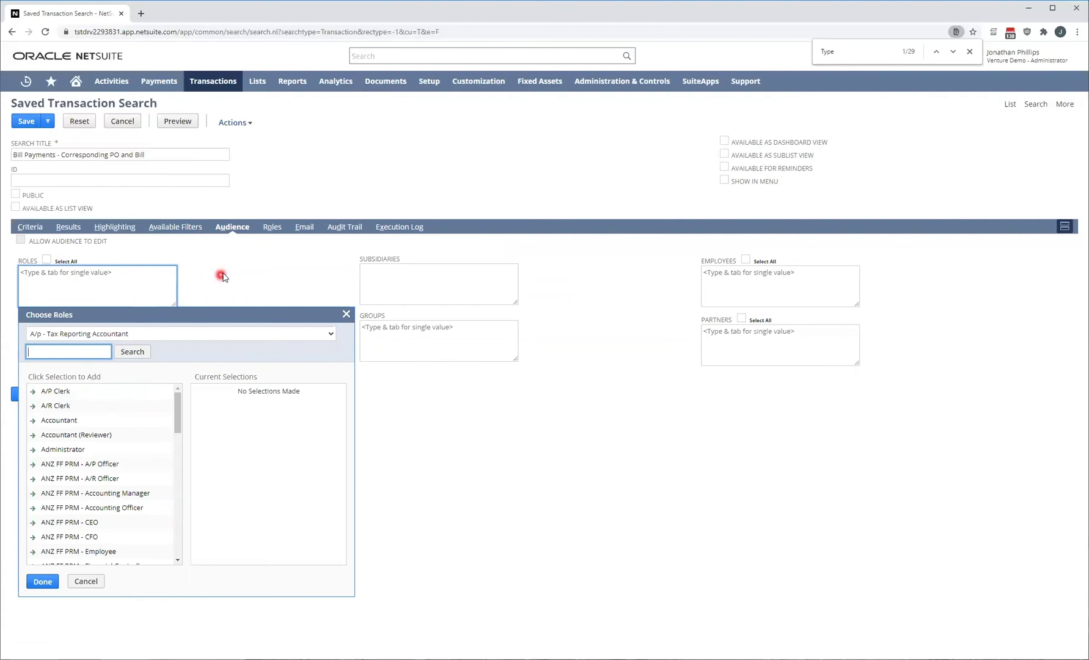
left_click(248, 283)
left_click(323, 311)
left_click(185, 272)
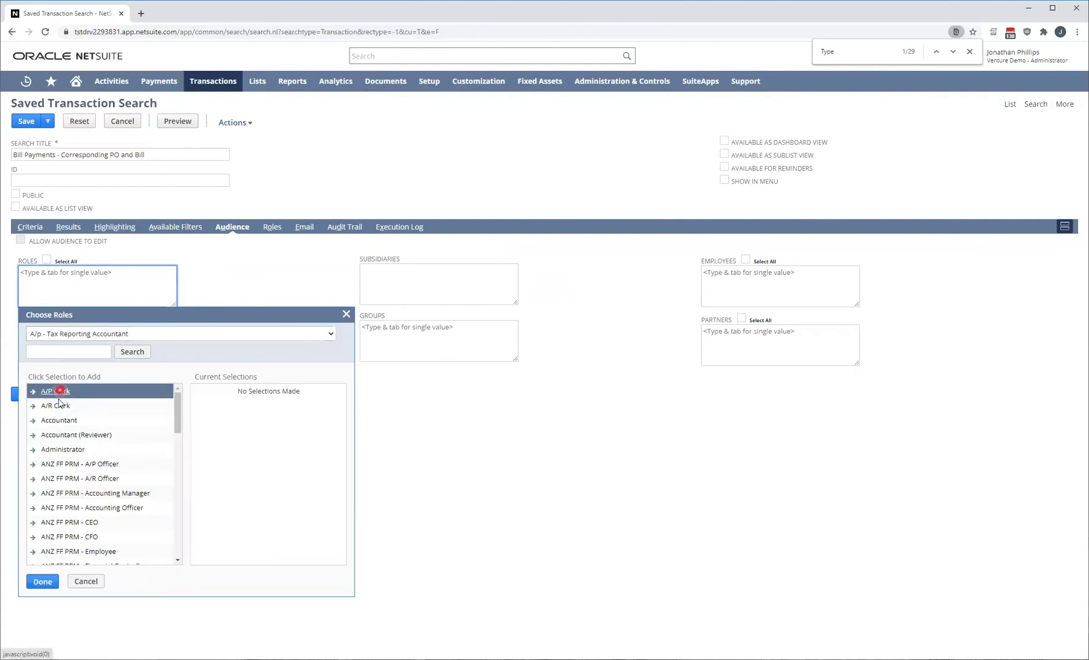
left_click(55, 391)
left_click(58, 406)
left_click(64, 420)
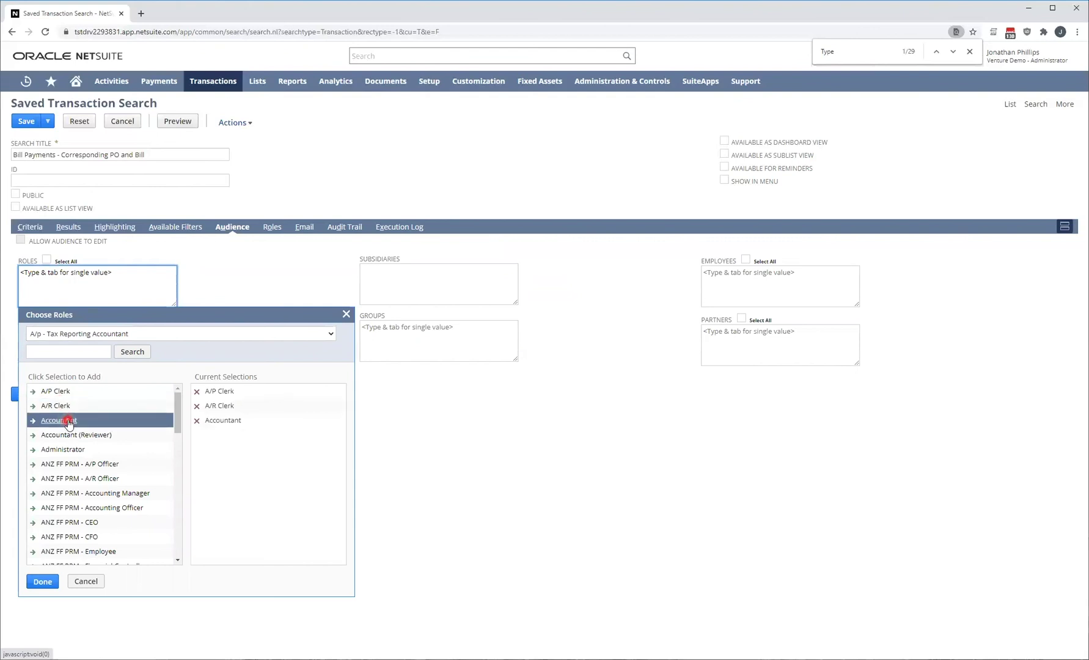
left_click(90, 435)
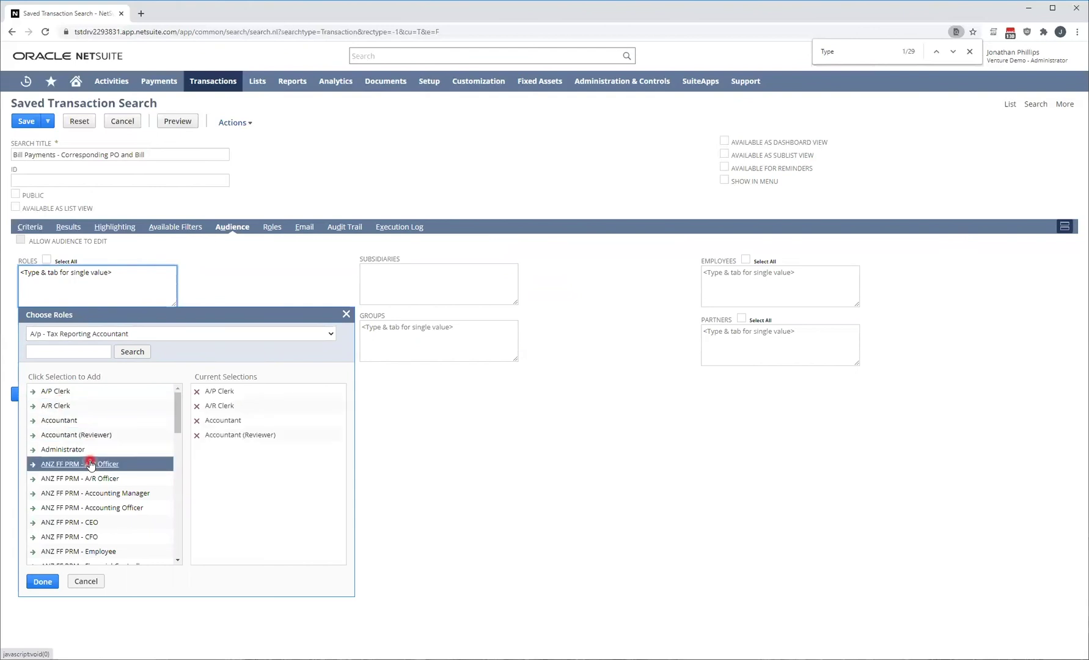
left_click(91, 466)
left_click(78, 479)
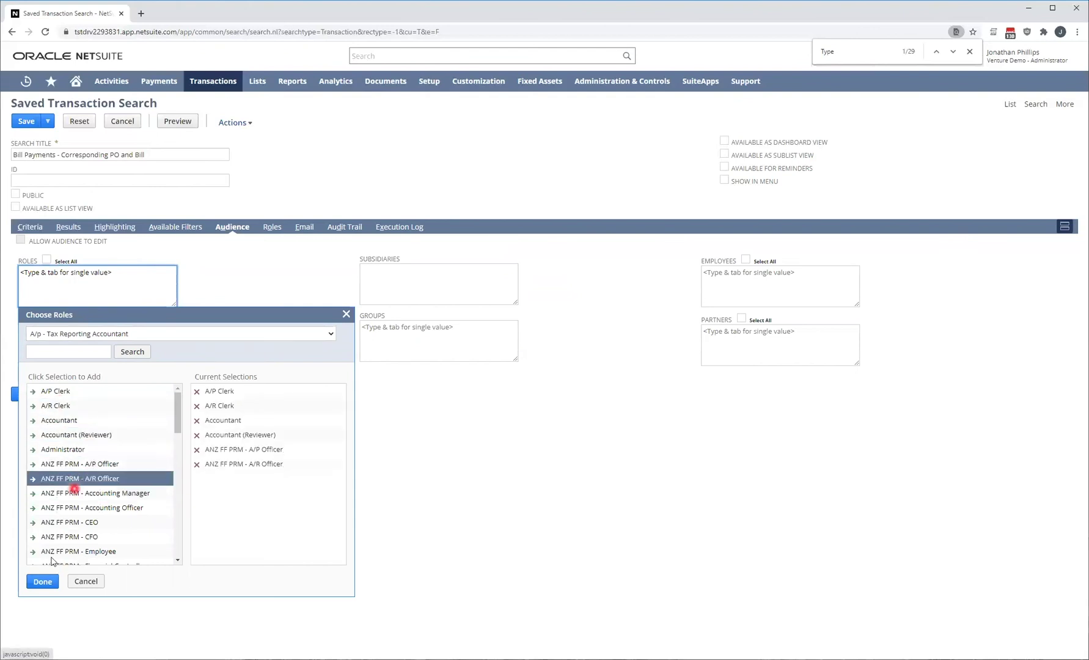
left_click(42, 581)
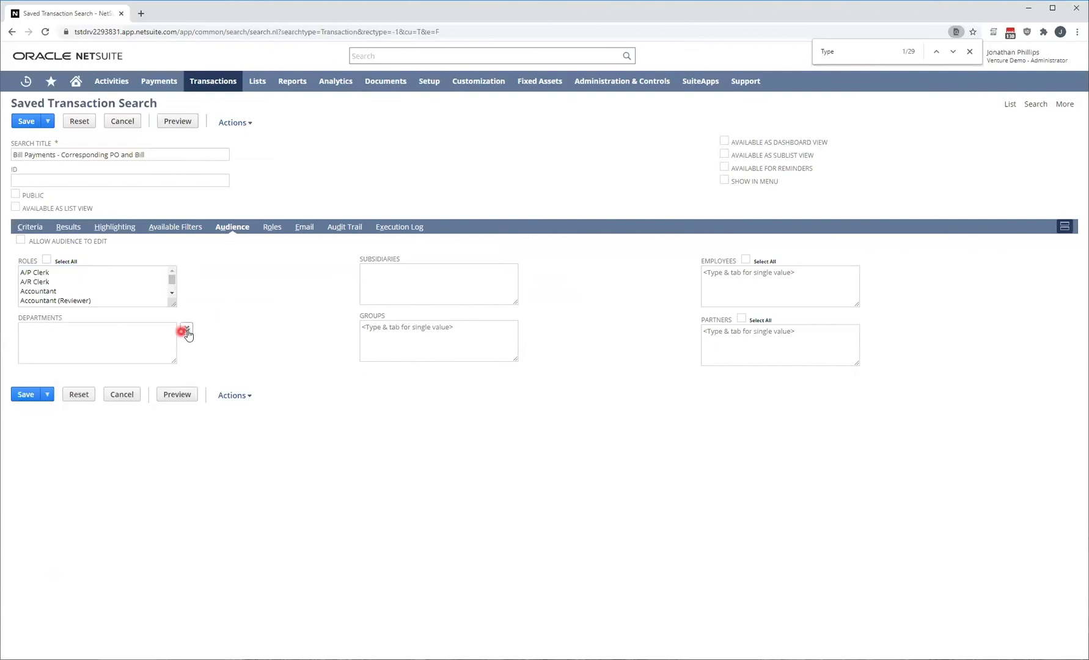
Add the Administration department to the audience and leave subsidiaries unselected
left_click(187, 331)
left_click(73, 430)
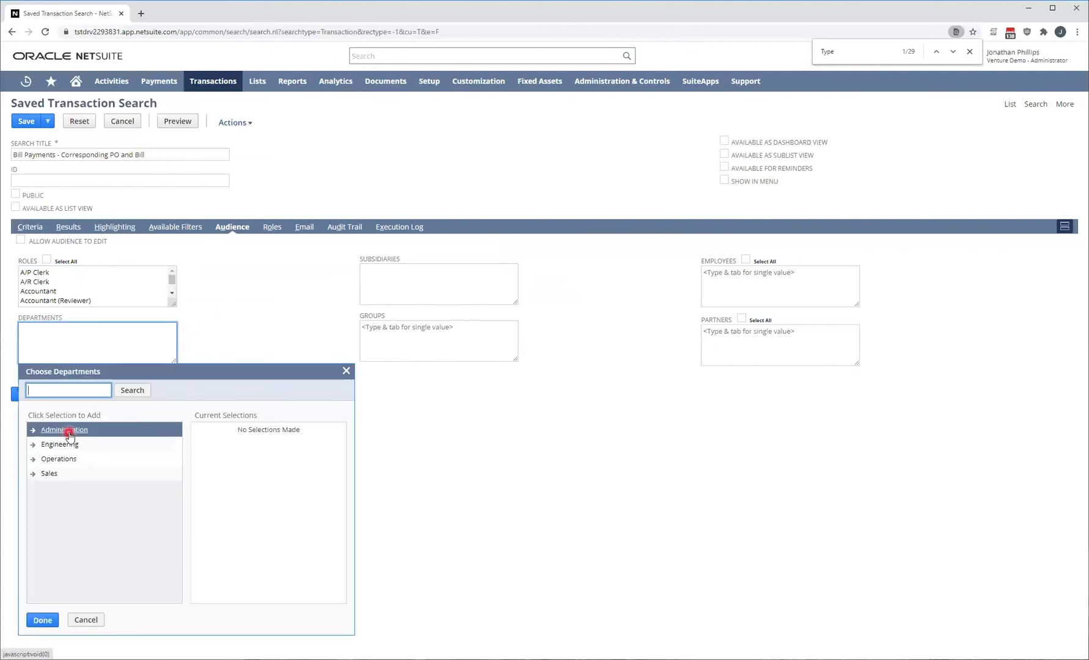
left_click(35, 619)
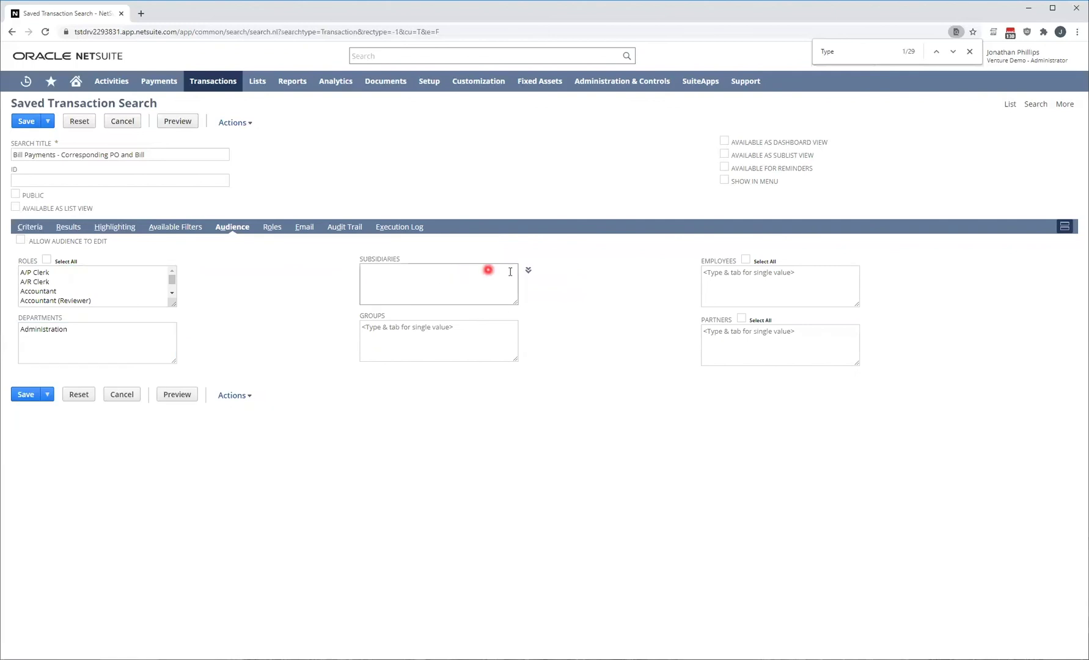
mouse_move(527, 269)
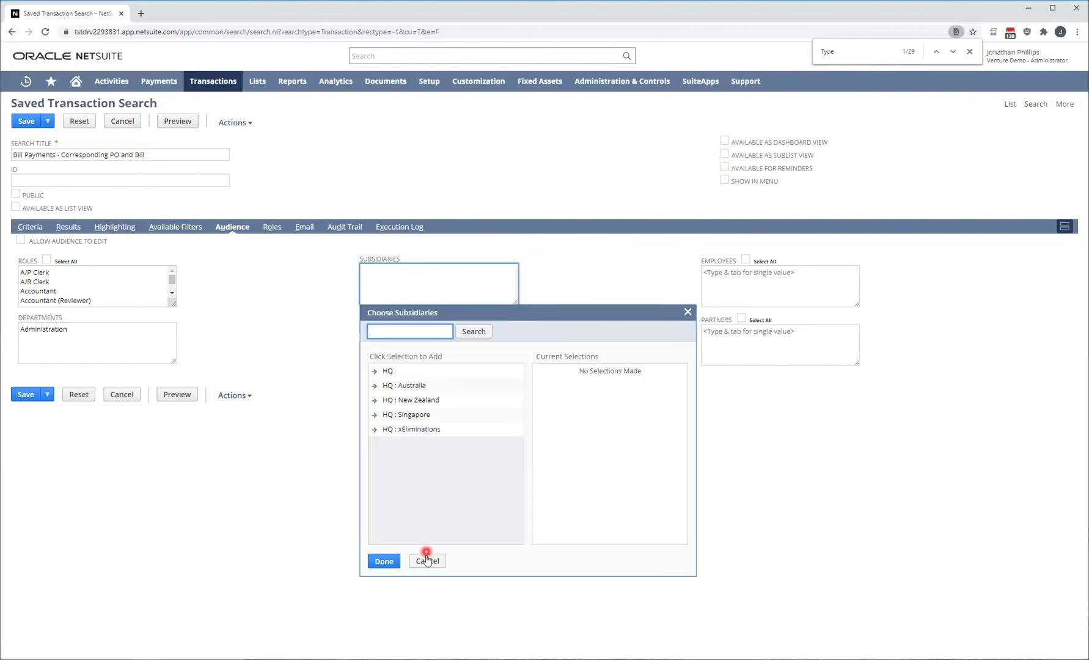
left_click(426, 562)
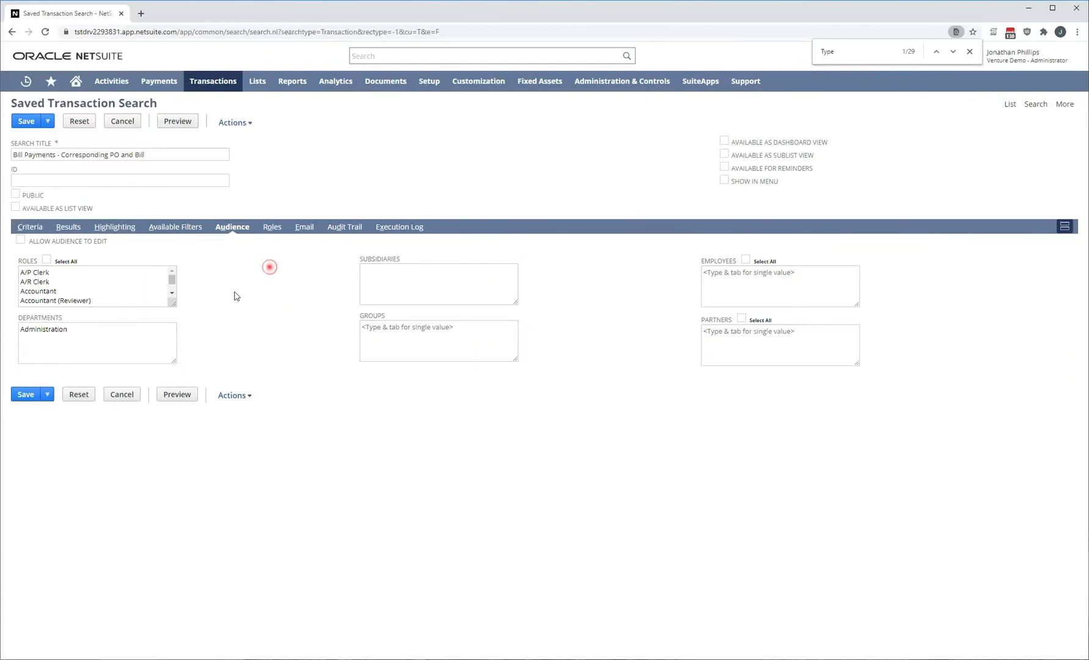
Check Public and use Save & Run to save the search and view its results
mouse_move(183, 335)
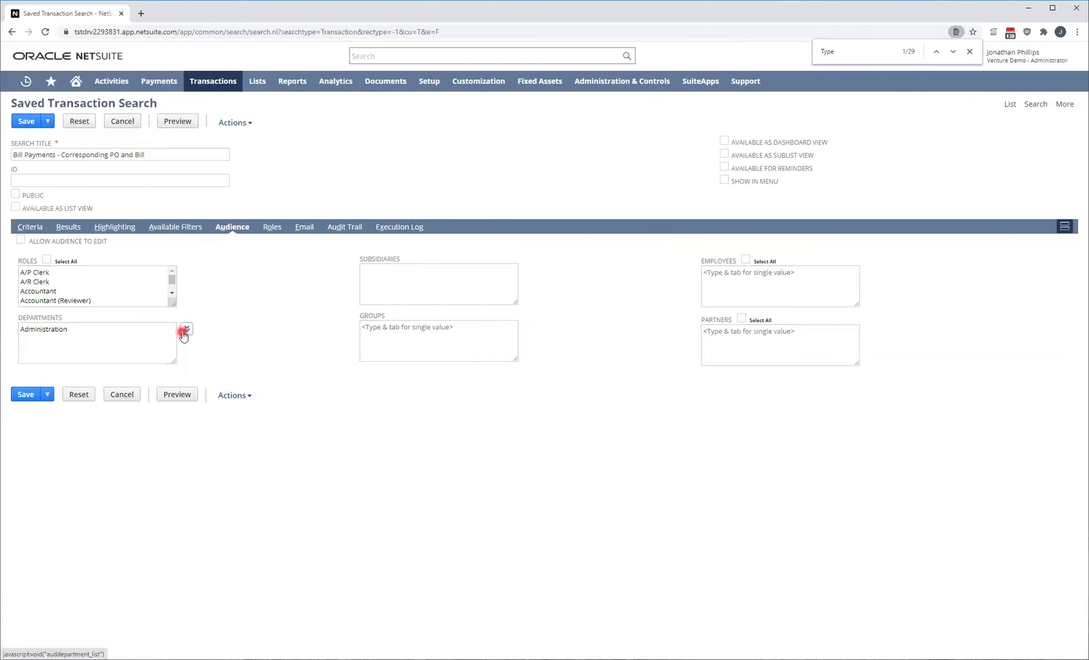
left_click(16, 194)
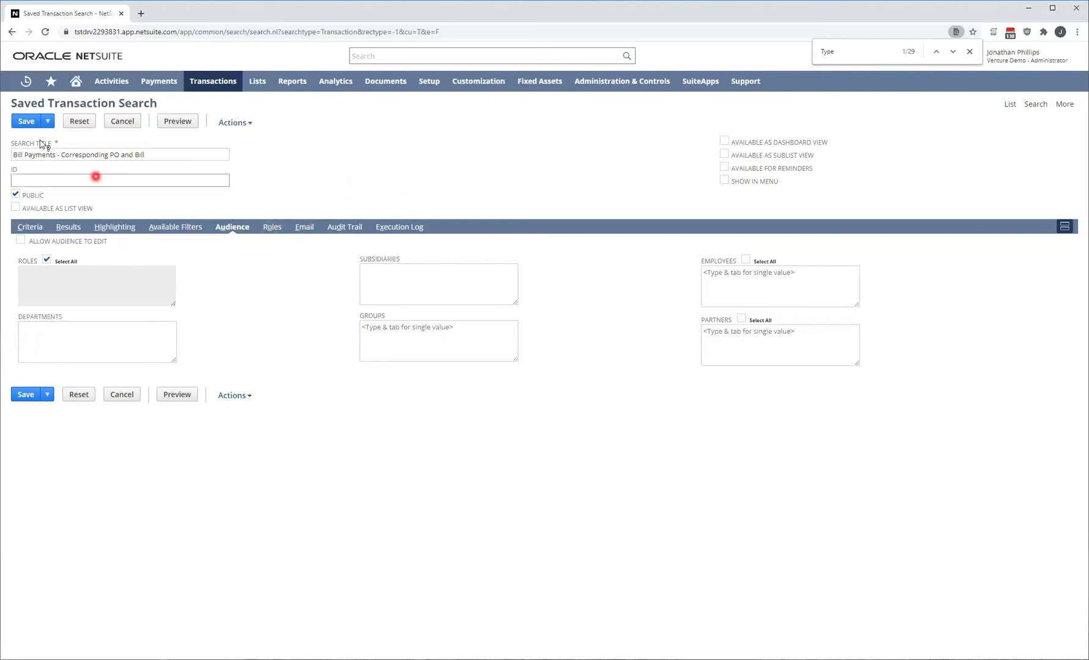
mouse_move(47, 123)
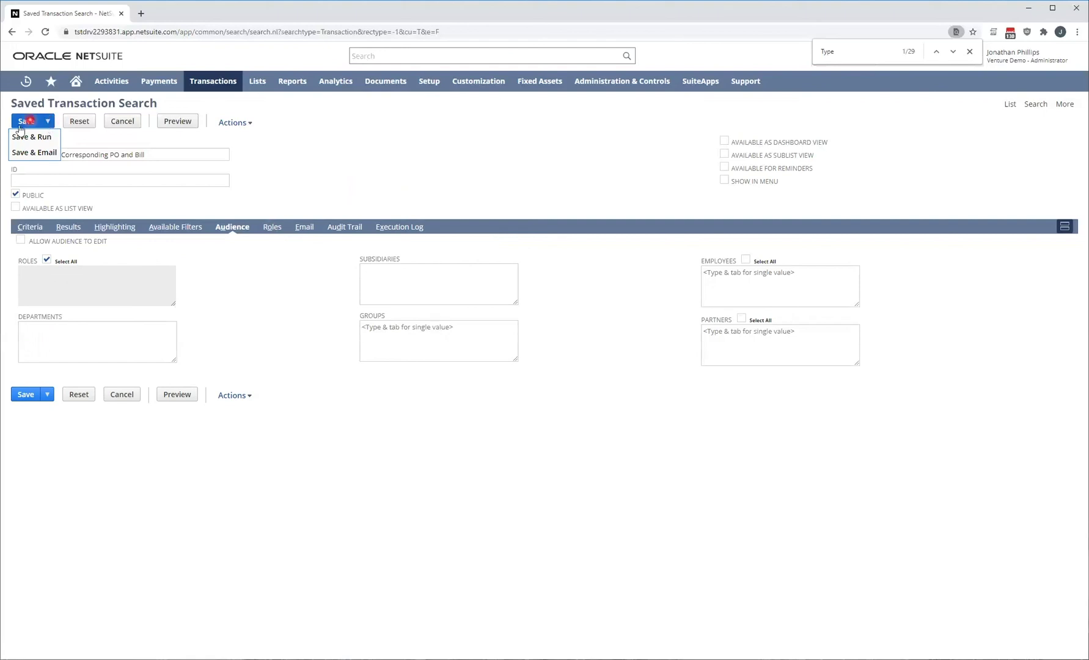
left_click(49, 138)
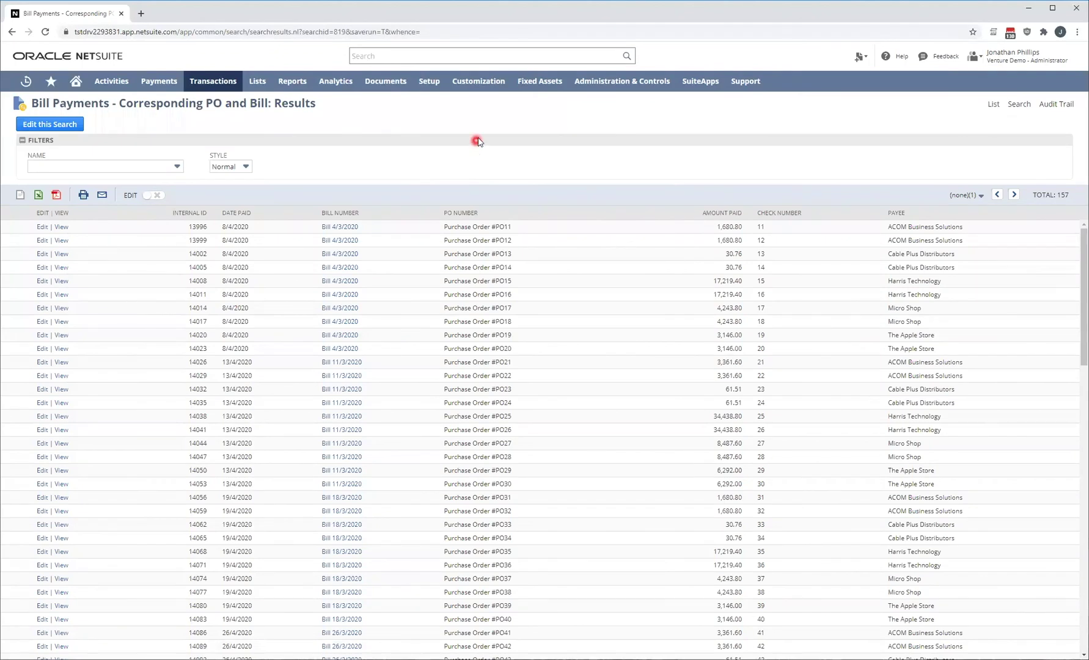
left_click(478, 140)
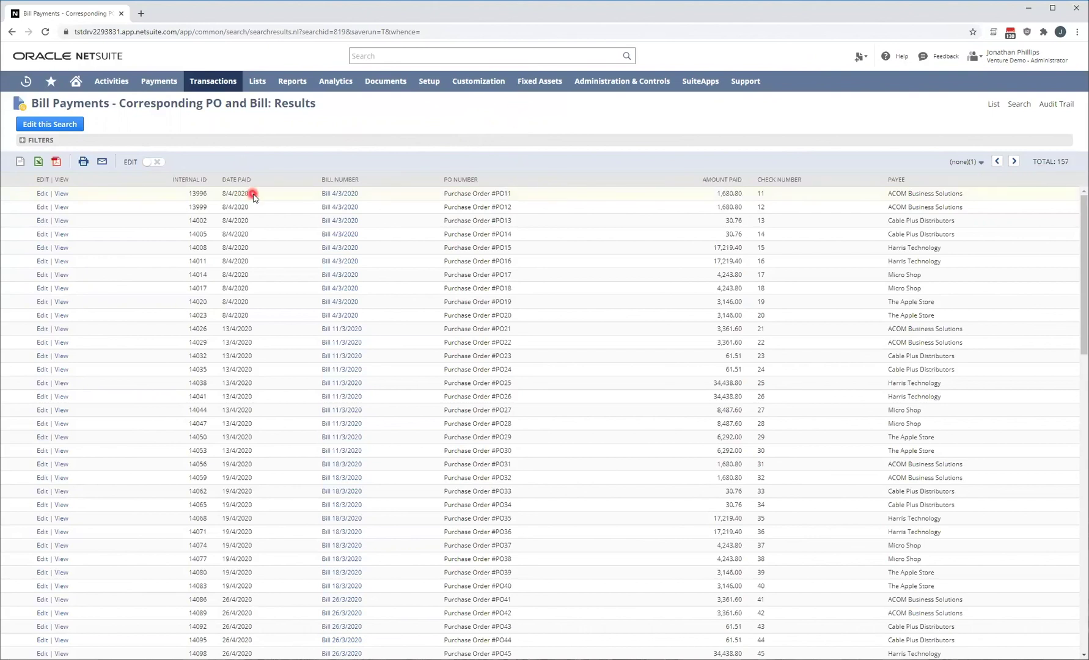
left_click_drag(187, 194, 252, 193)
left_click_drag(321, 193, 854, 194)
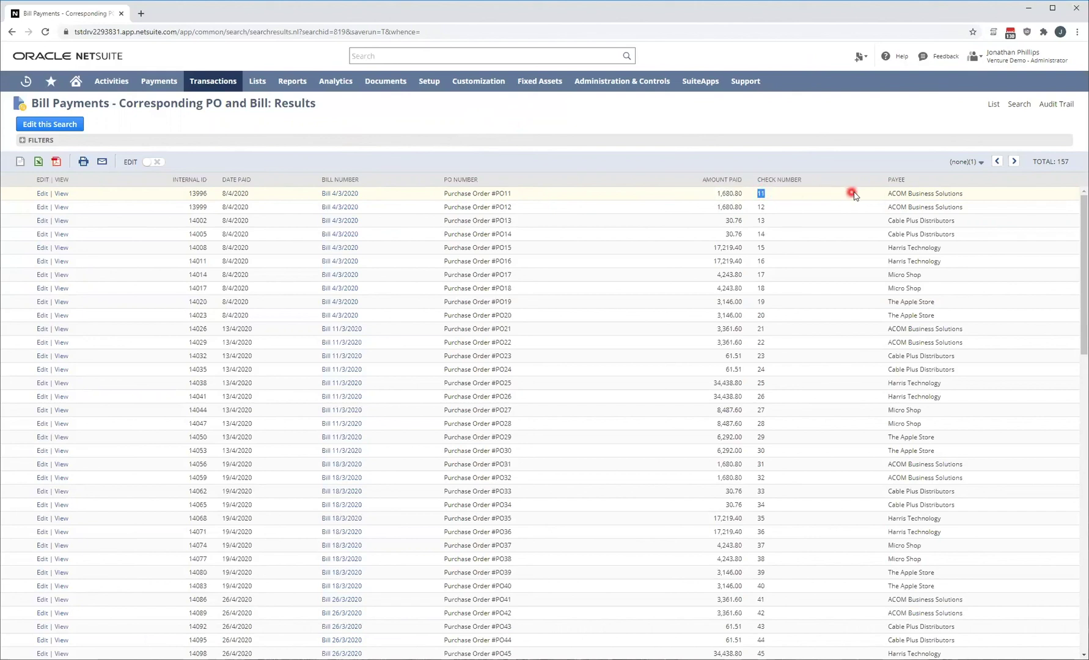
left_click(868, 121)
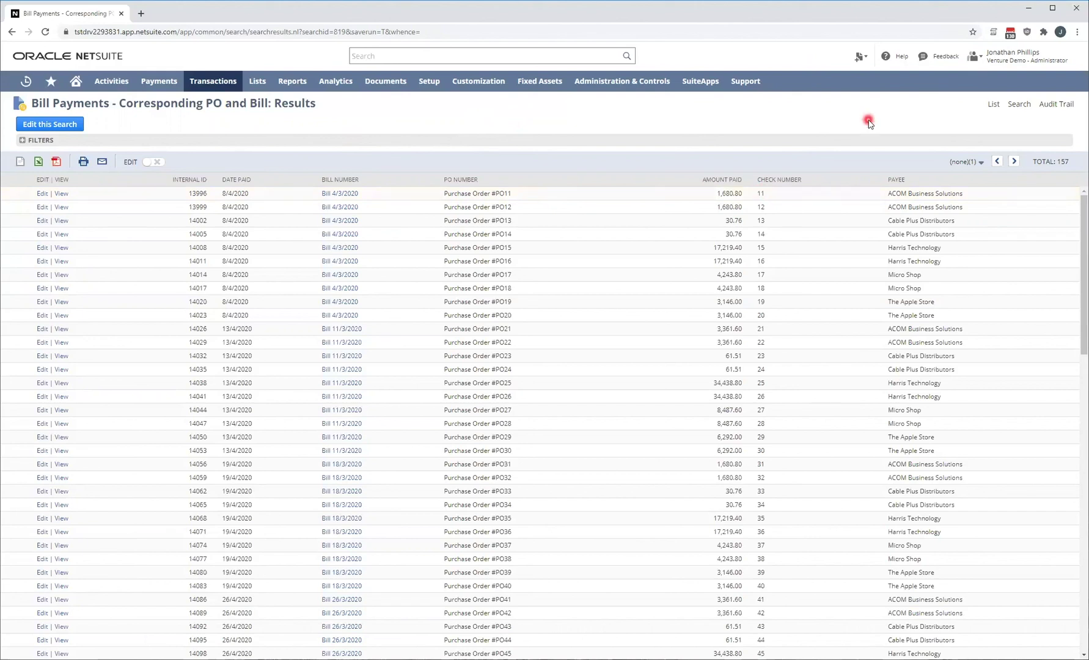
left_click(413, 140)
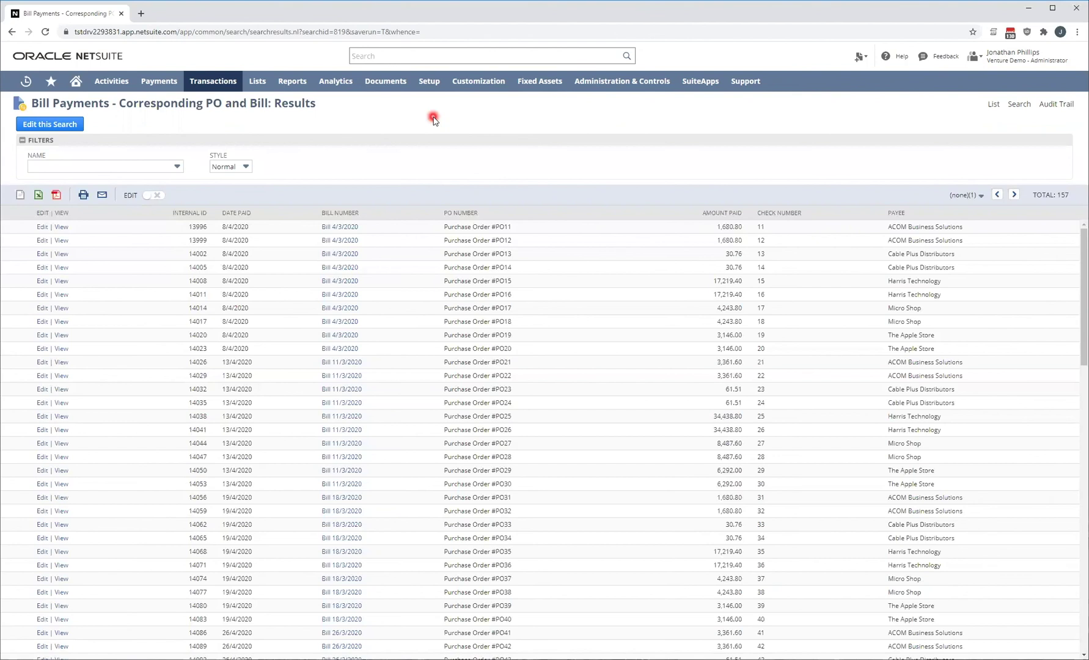
left_click(390, 141)
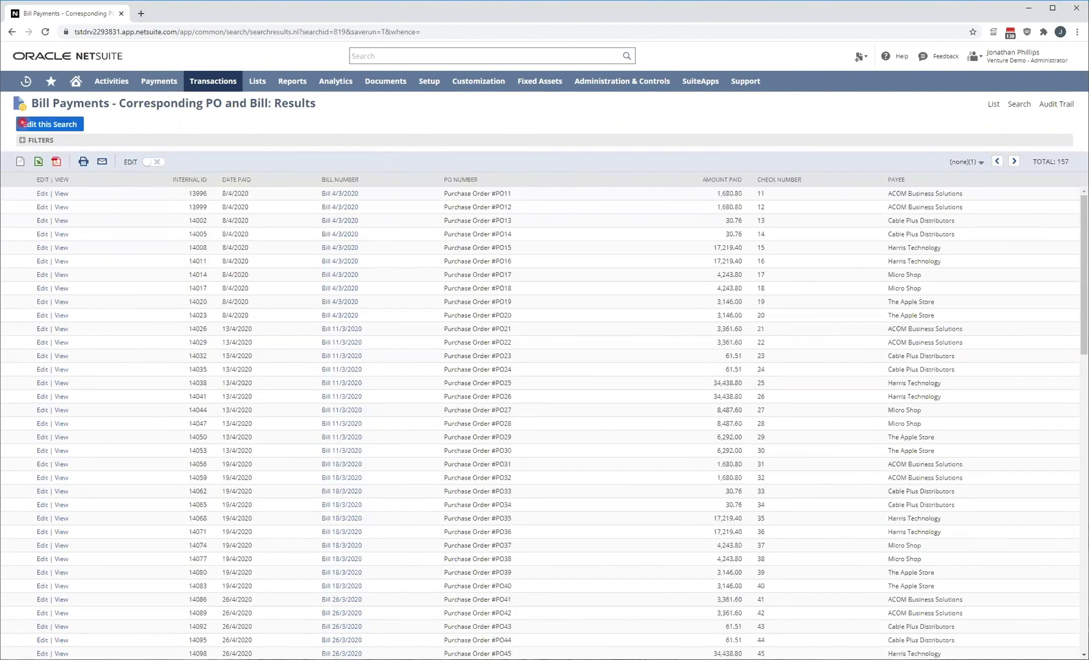
left_click(22, 140)
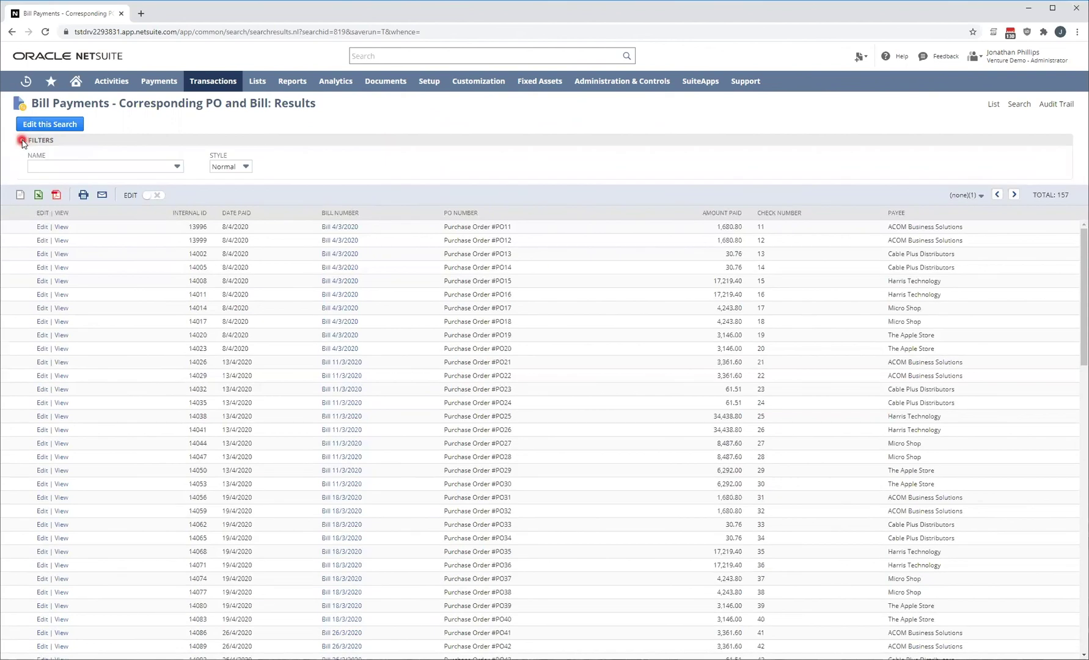
Filter the results by Name to ACOM Business Solutions, leaving 32 payments
left_click(90, 168)
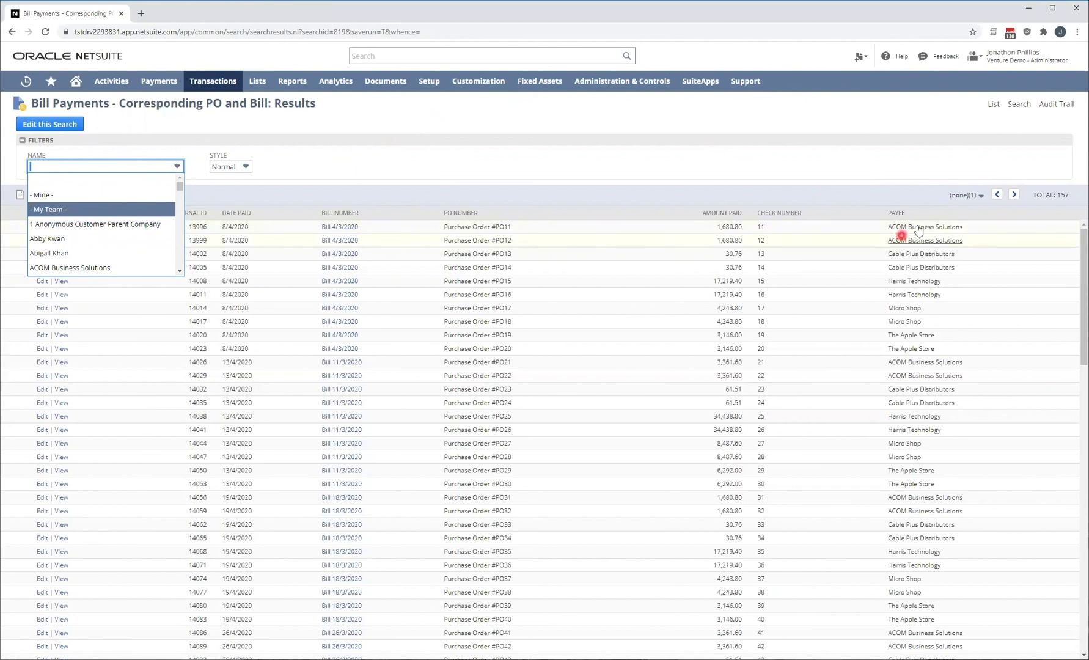
mouse_move(918, 232)
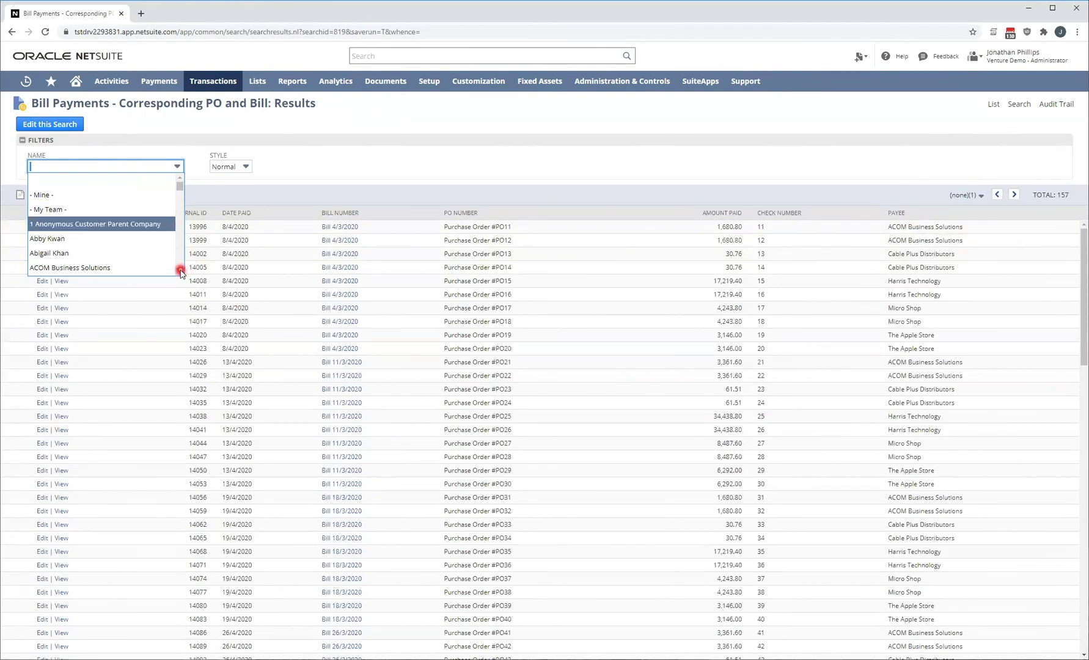
scroll(180, 273, "down", 2)
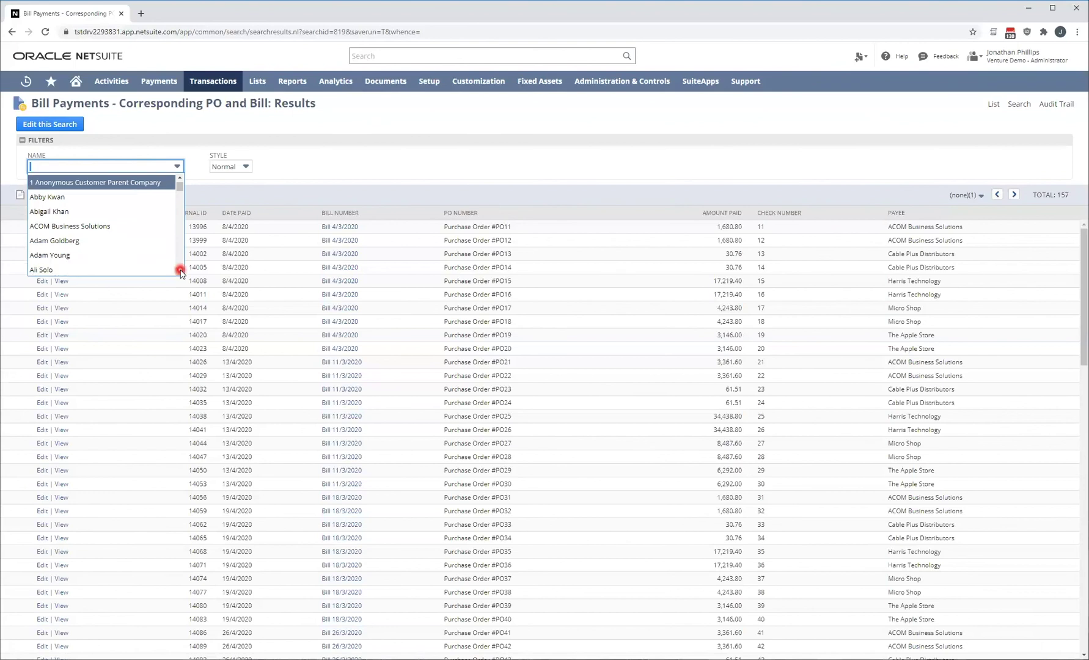
left_click(100, 227)
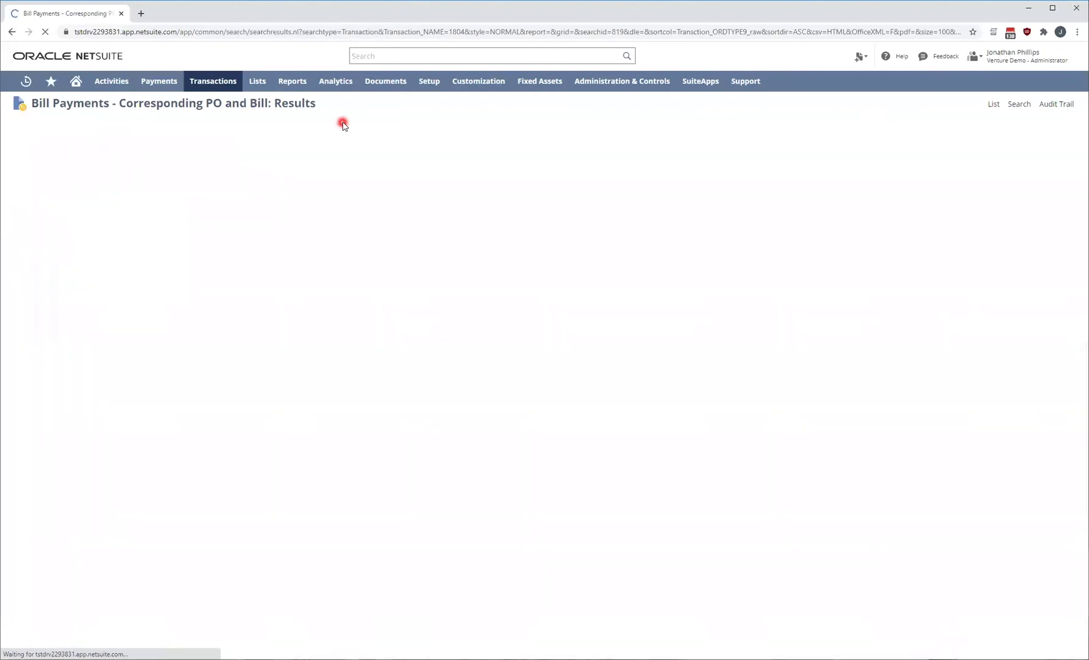
double_click(1052, 195)
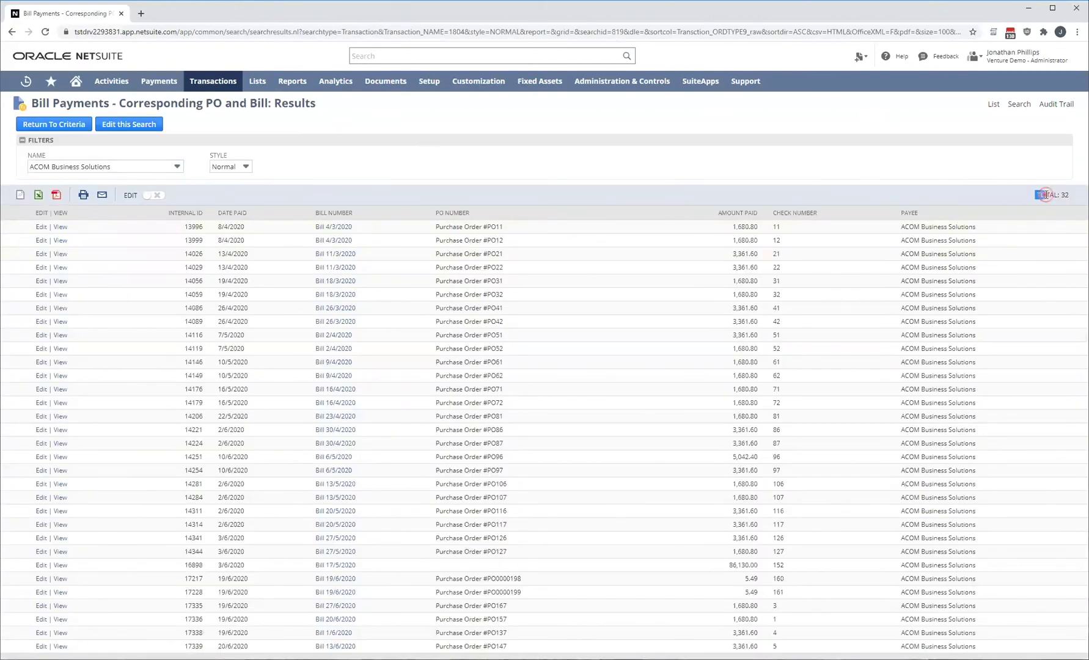
left_click(892, 130)
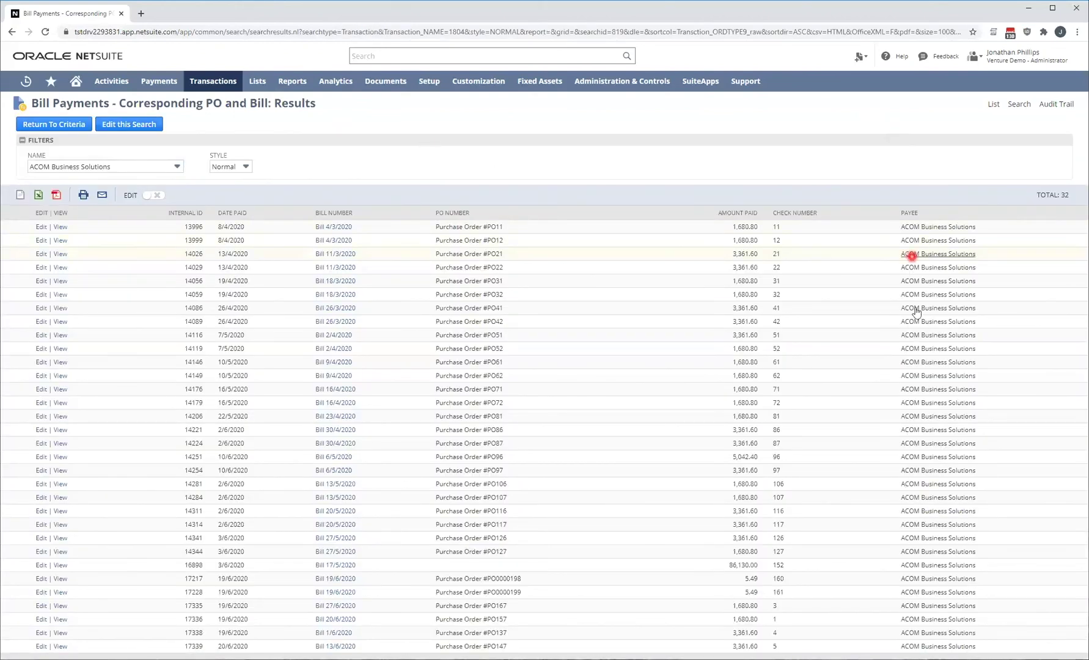